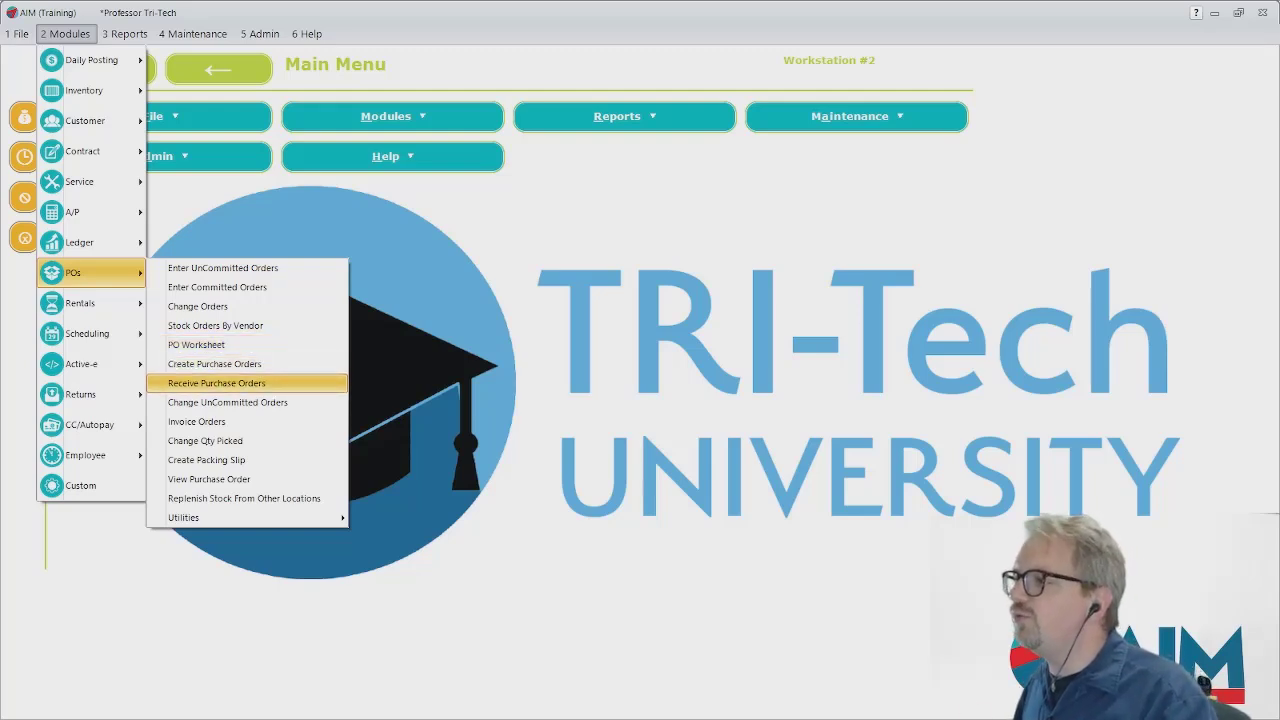
# Start a point of sale transaction for the existing customer found by first name.
pyautogui.press('Escape')
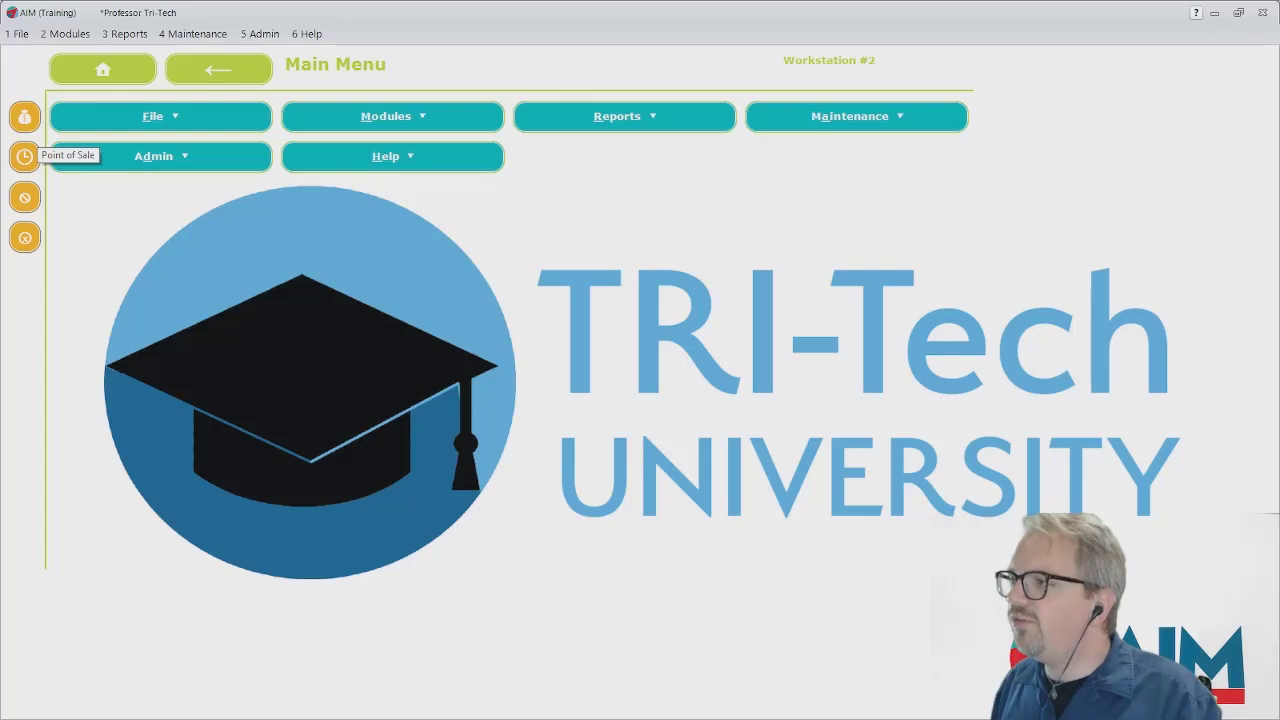
pyautogui.click(24, 156)
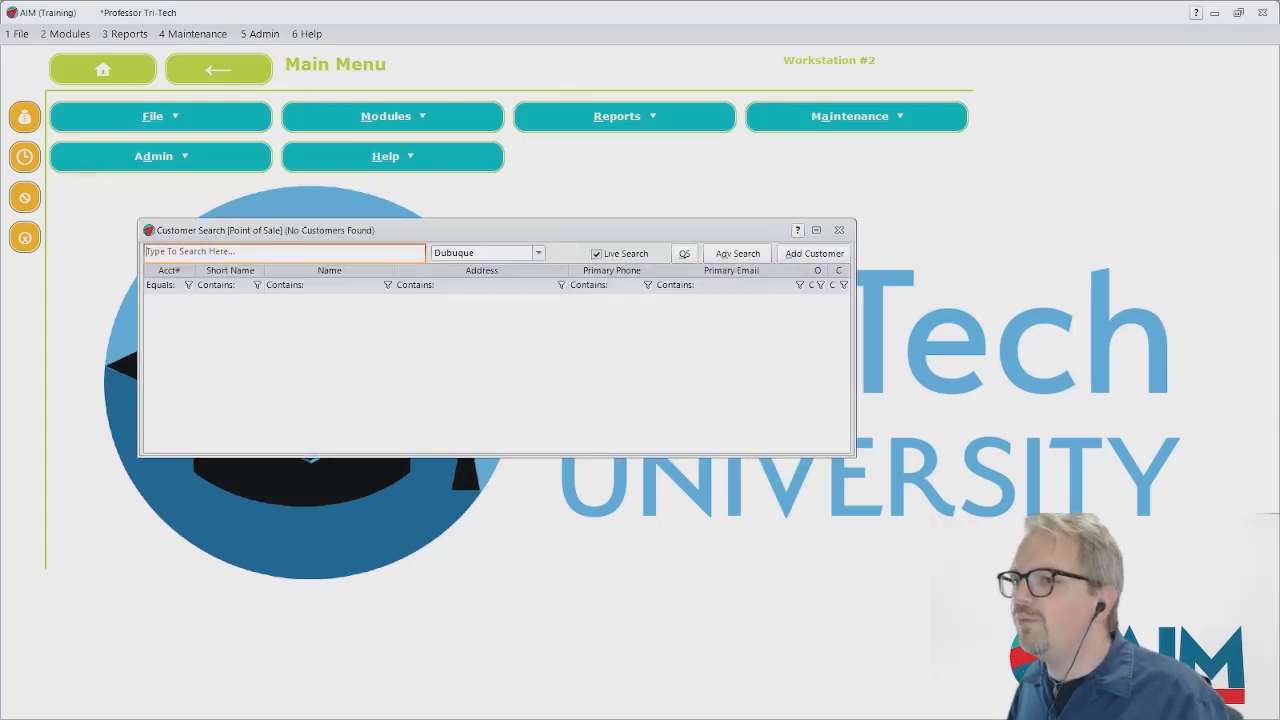
pyautogui.write('mike')
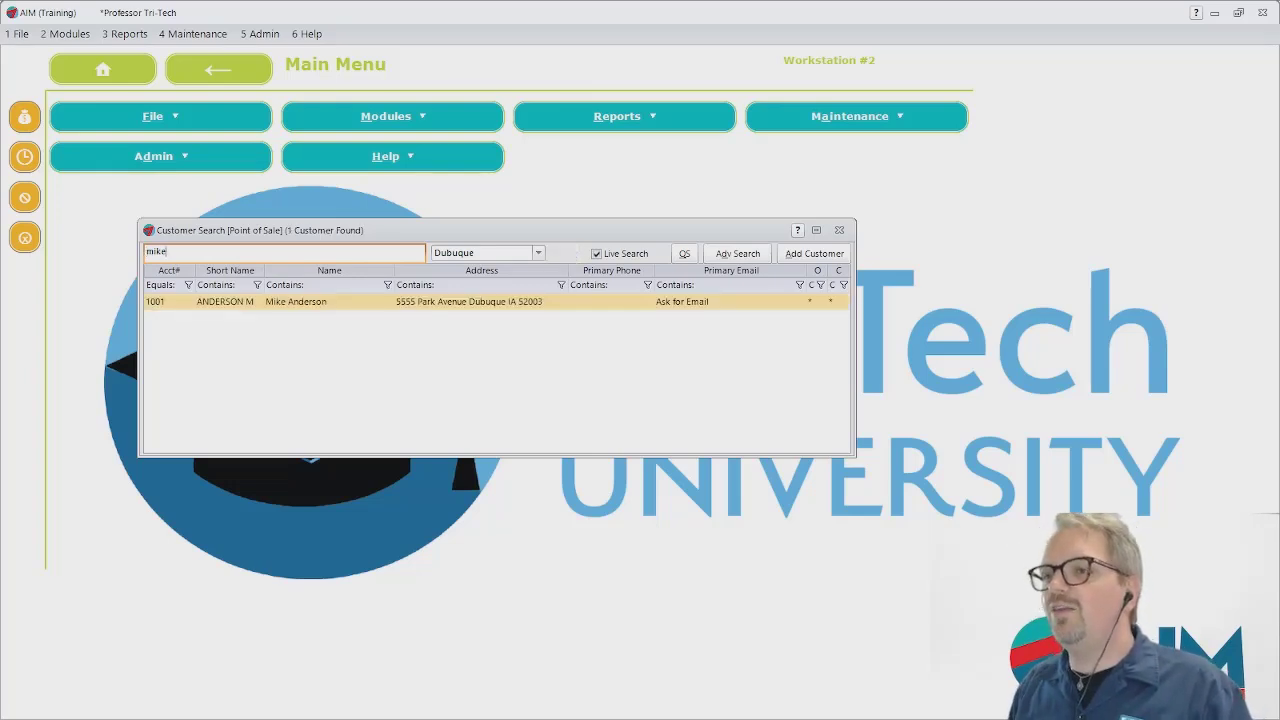
pyautogui.press('Return')
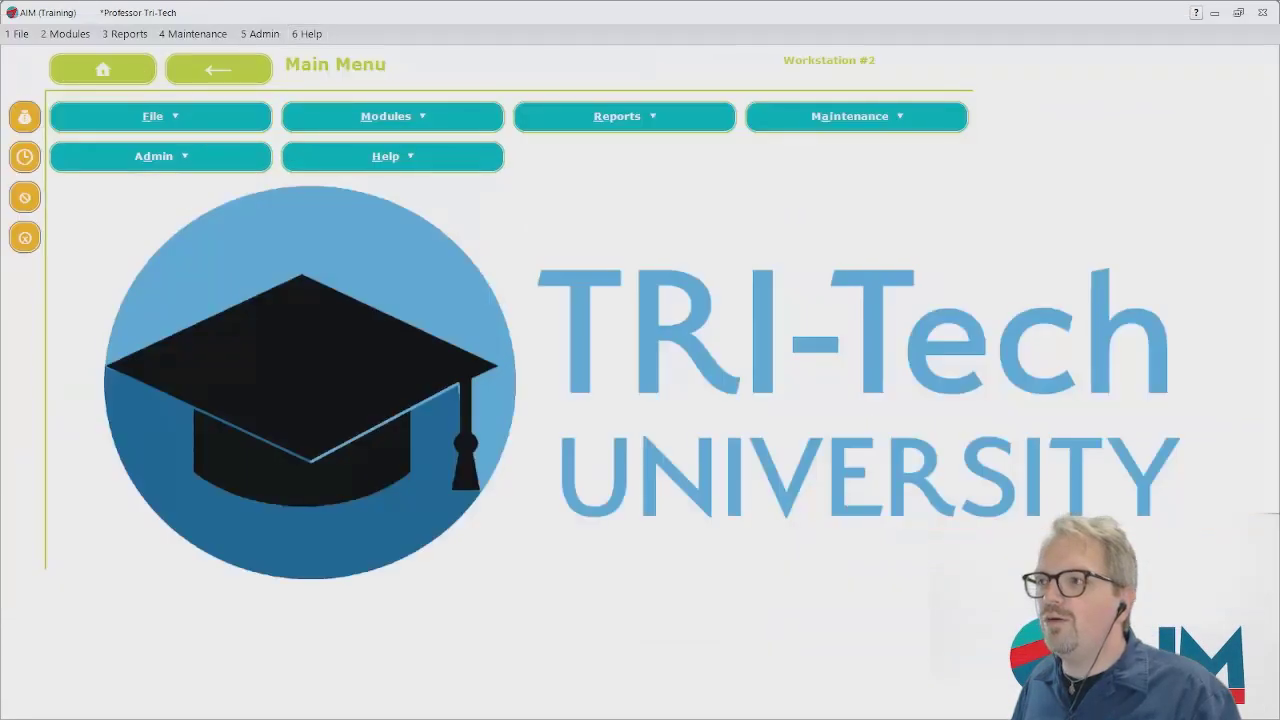
pyautogui.moveTo(1279, 8); pyautogui.dragTo(491, 6)
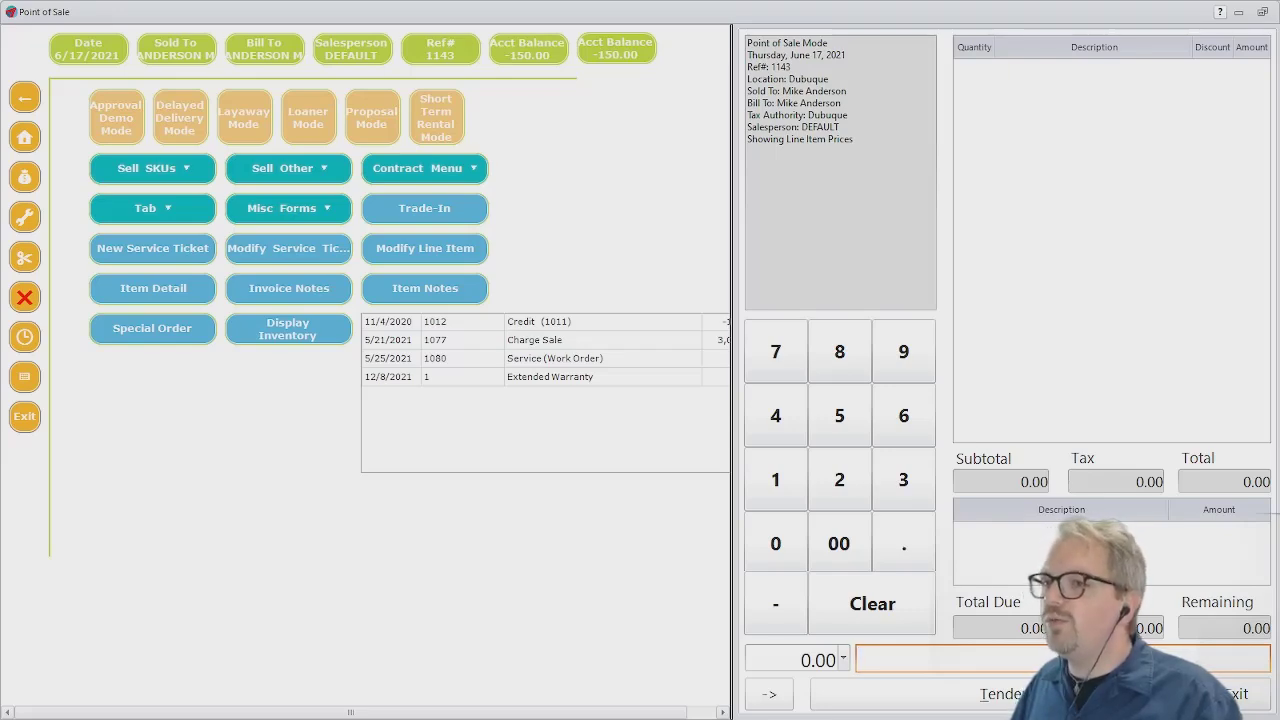
# Start a special order and choose the Herco Metal Trombone Mouthpiece (HE270) from the inventory search.
pyautogui.click(152, 328)
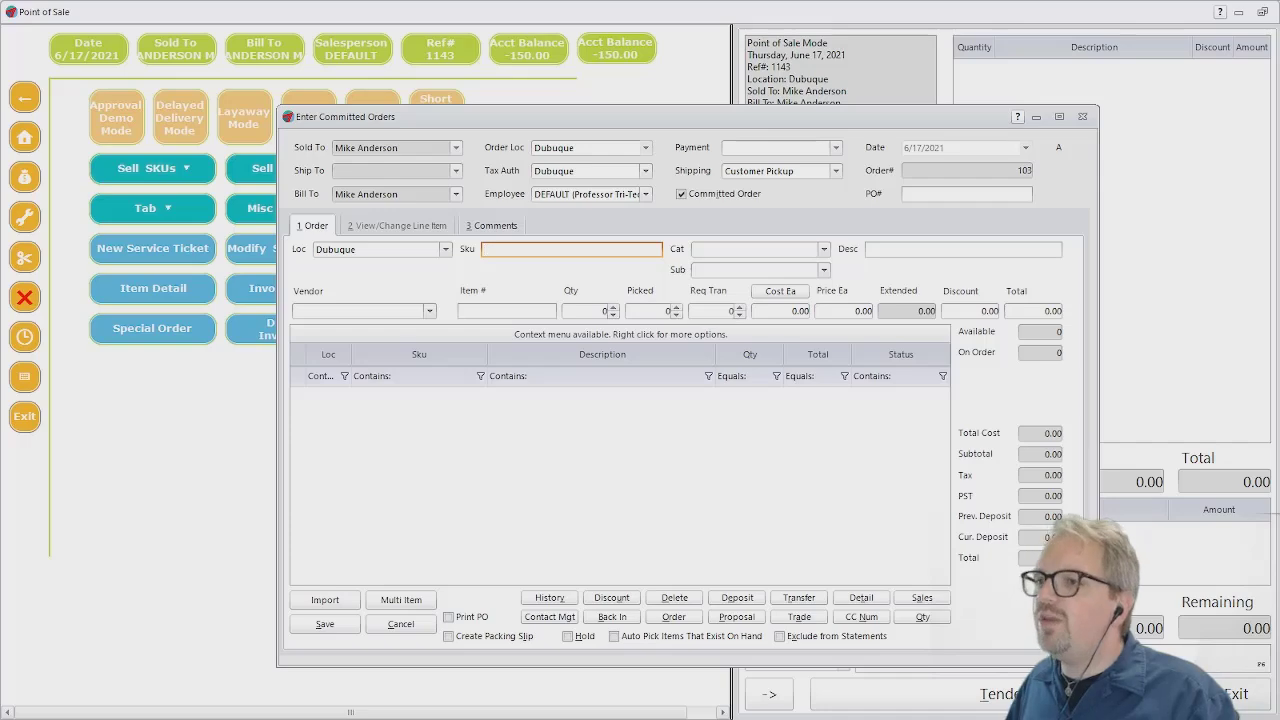
pyautogui.press('Tab')
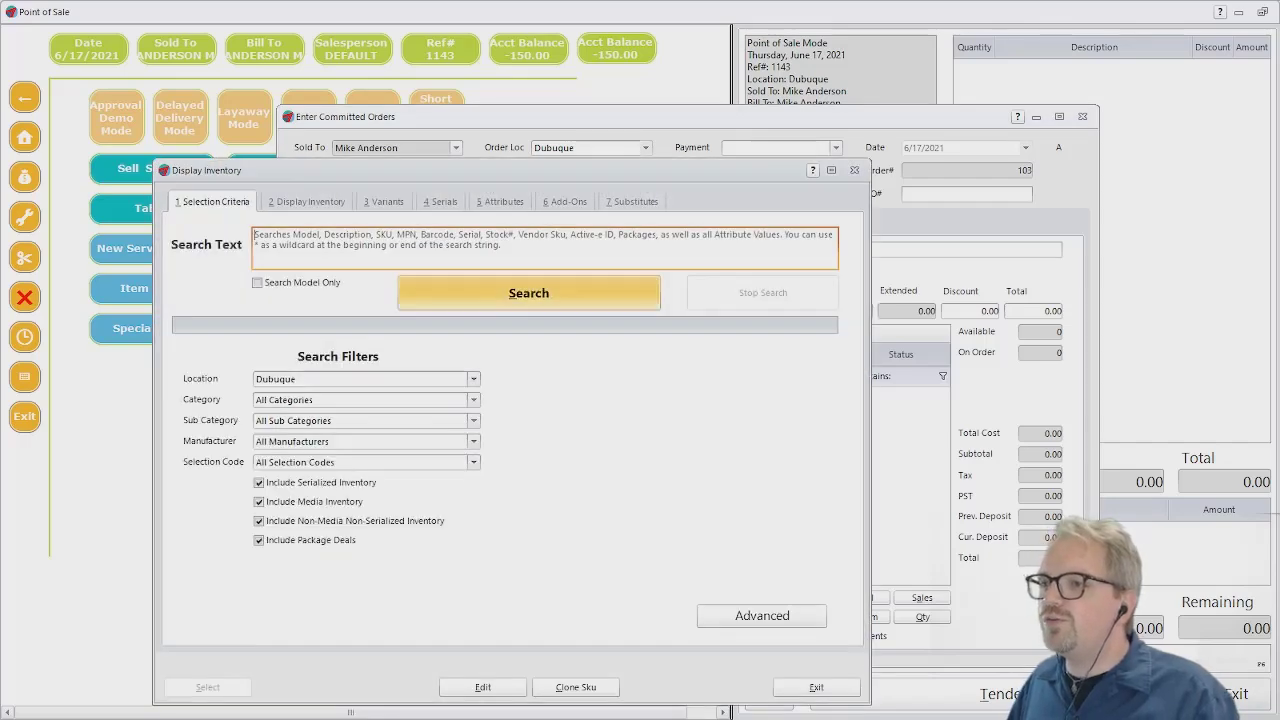
pyautogui.click(528, 293)
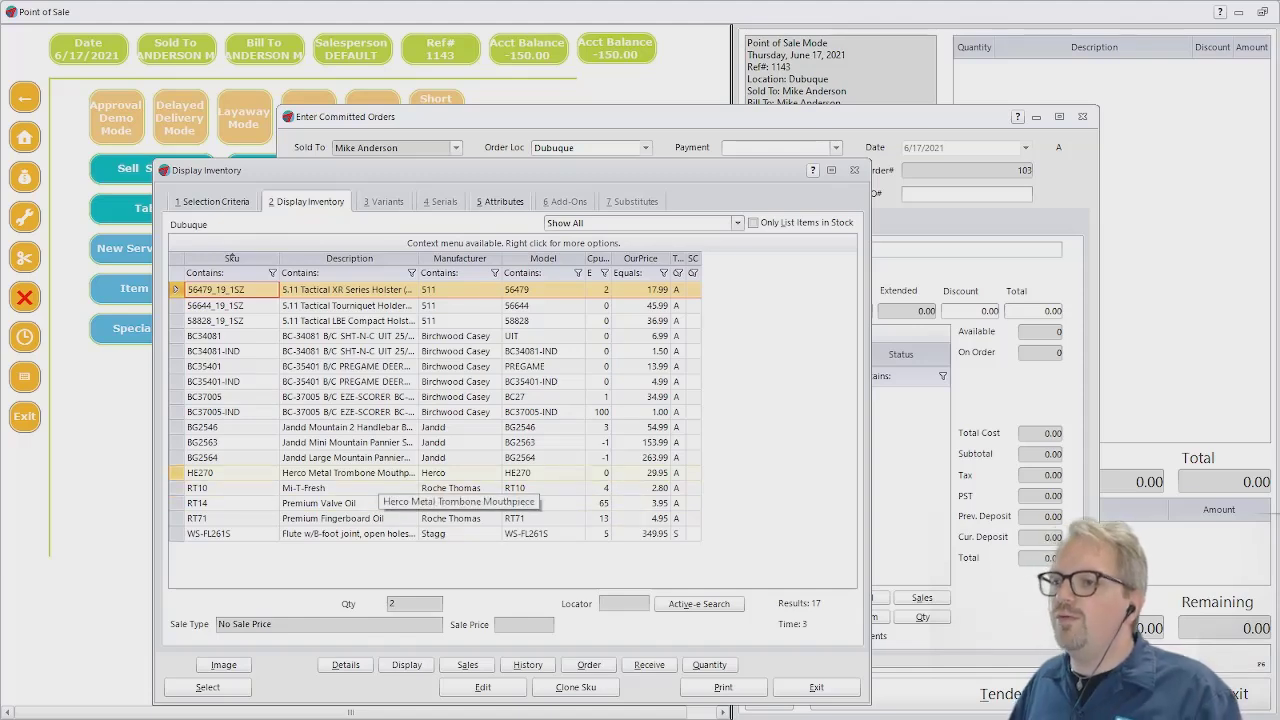
pyautogui.click(380, 473)
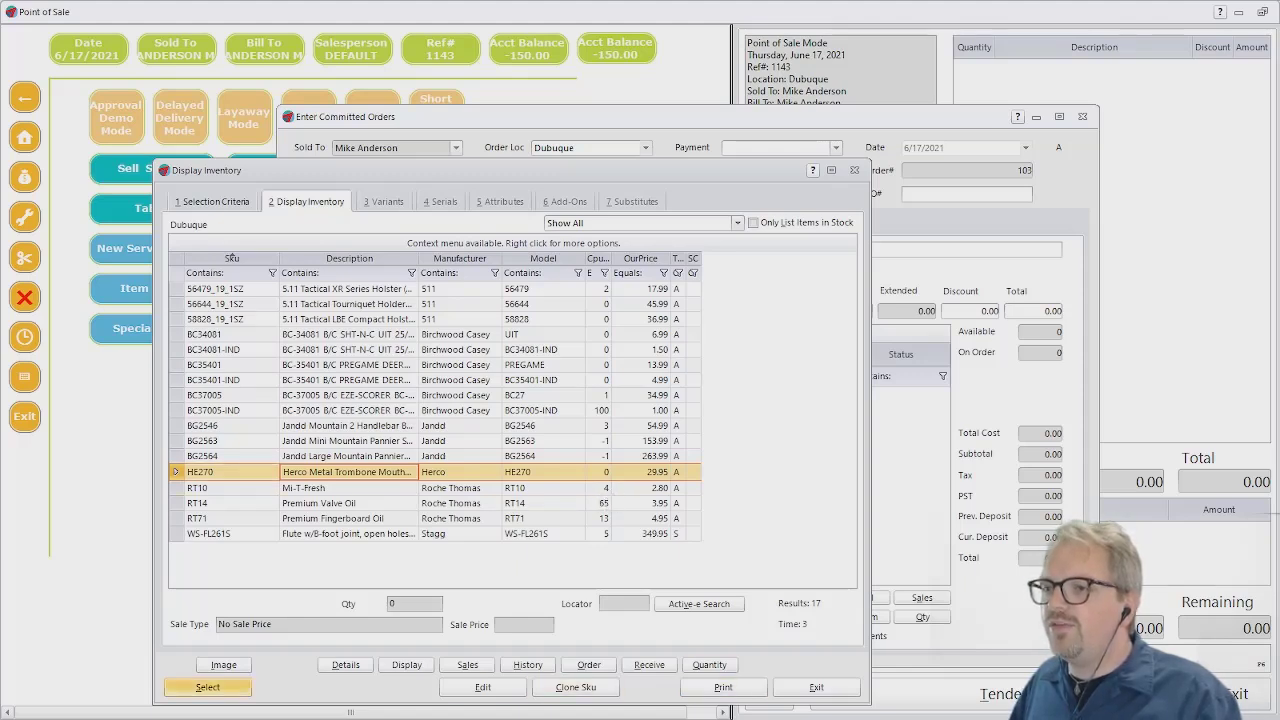
pyautogui.click(207, 687)
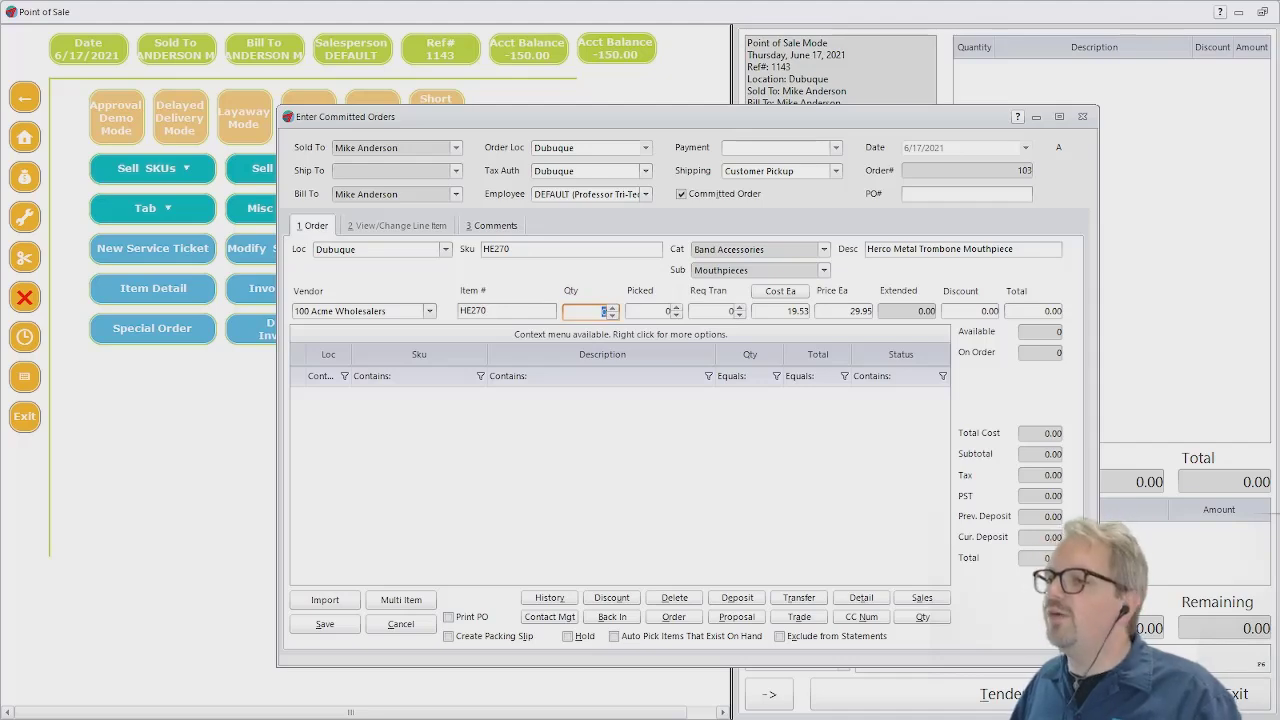
# Set the mouthpiece's quantity to 1 and add it as a line on the committed order, keeping the default price and discount.
pyautogui.write('1')
pyautogui.press('Tab')
pyautogui.press('Tab')
pyautogui.press('Tab')
pyautogui.press('Tab')
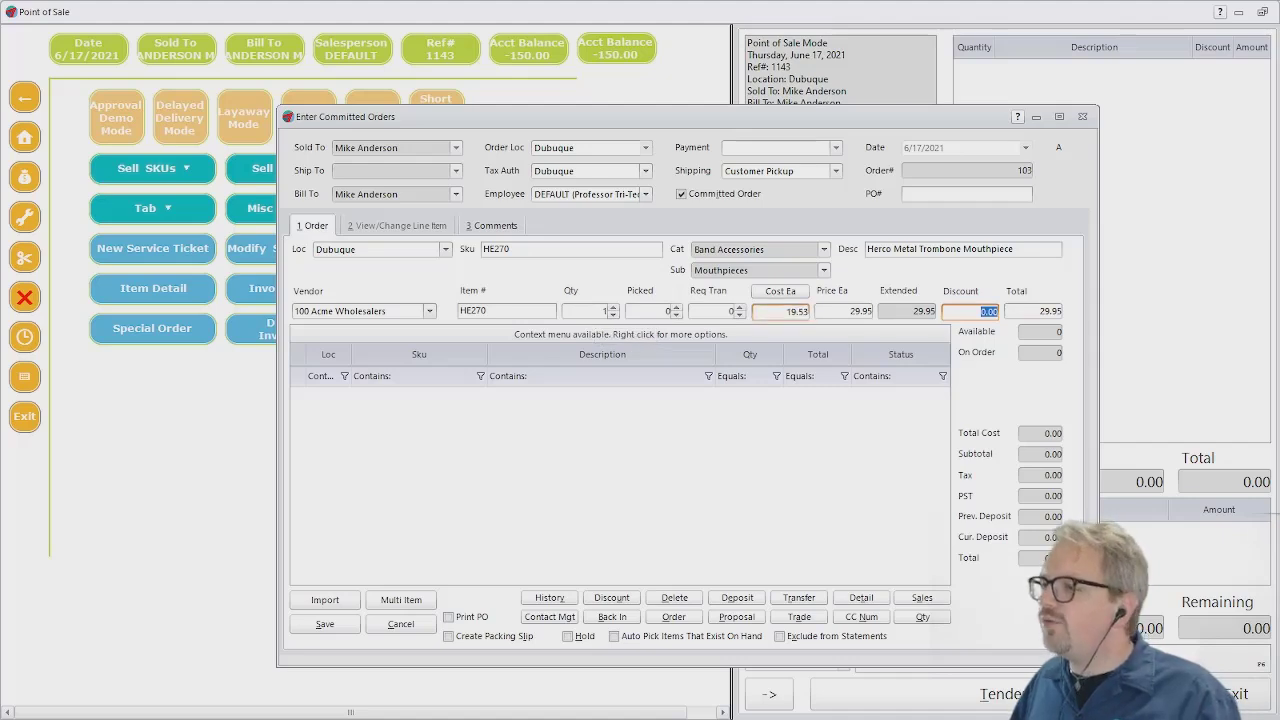
pyautogui.press('Tab')
pyautogui.press('Tab')
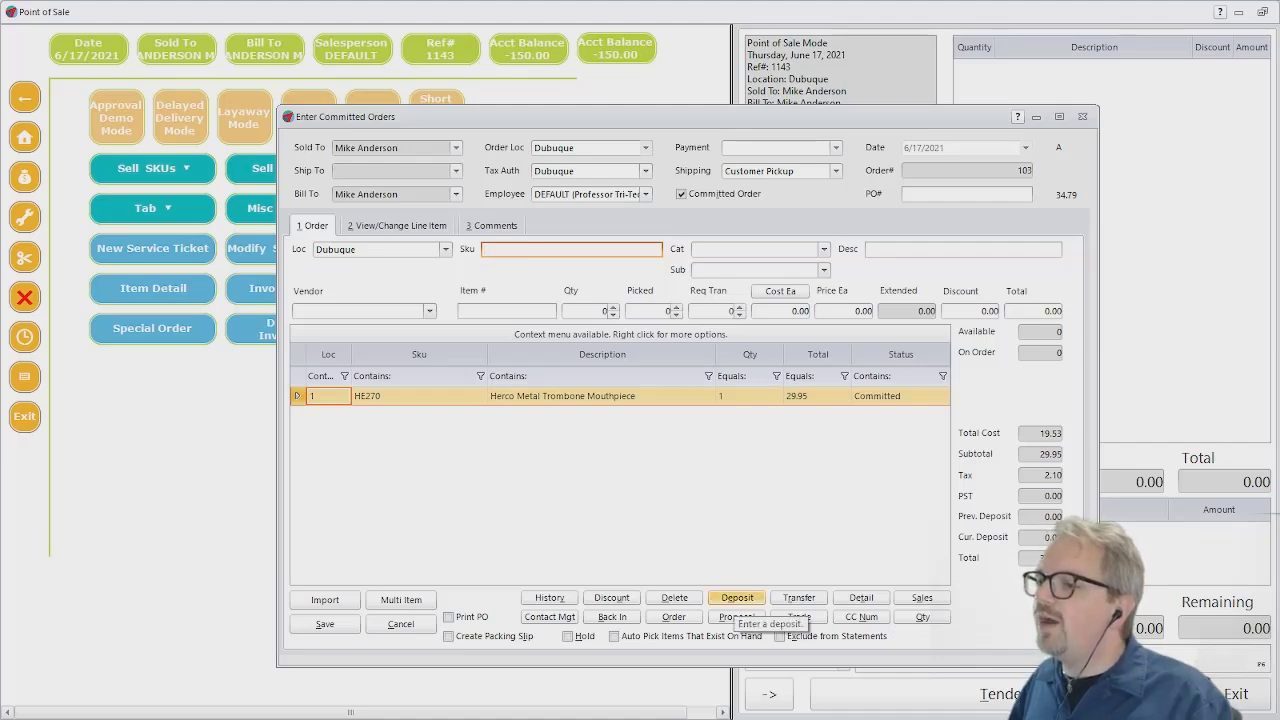
# Accept a deposit of 32.05 on the committed order and save the order.
pyautogui.click(740, 602)
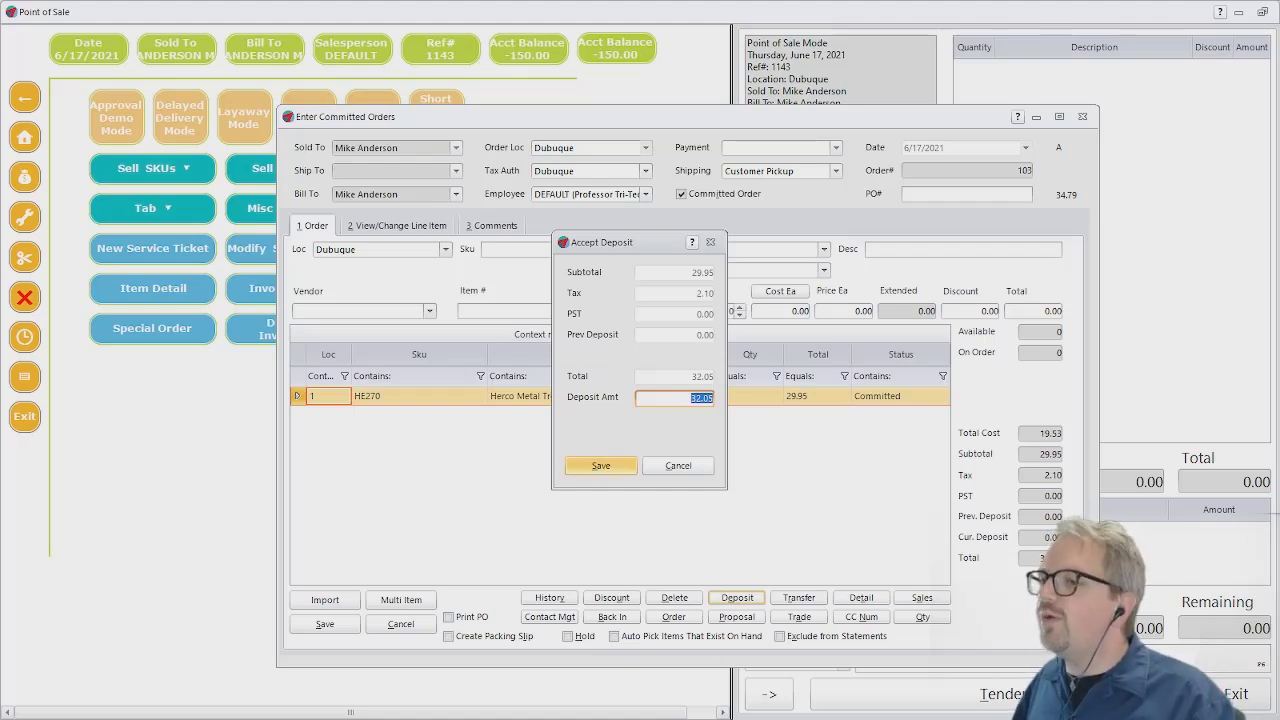
pyautogui.click(600, 465)
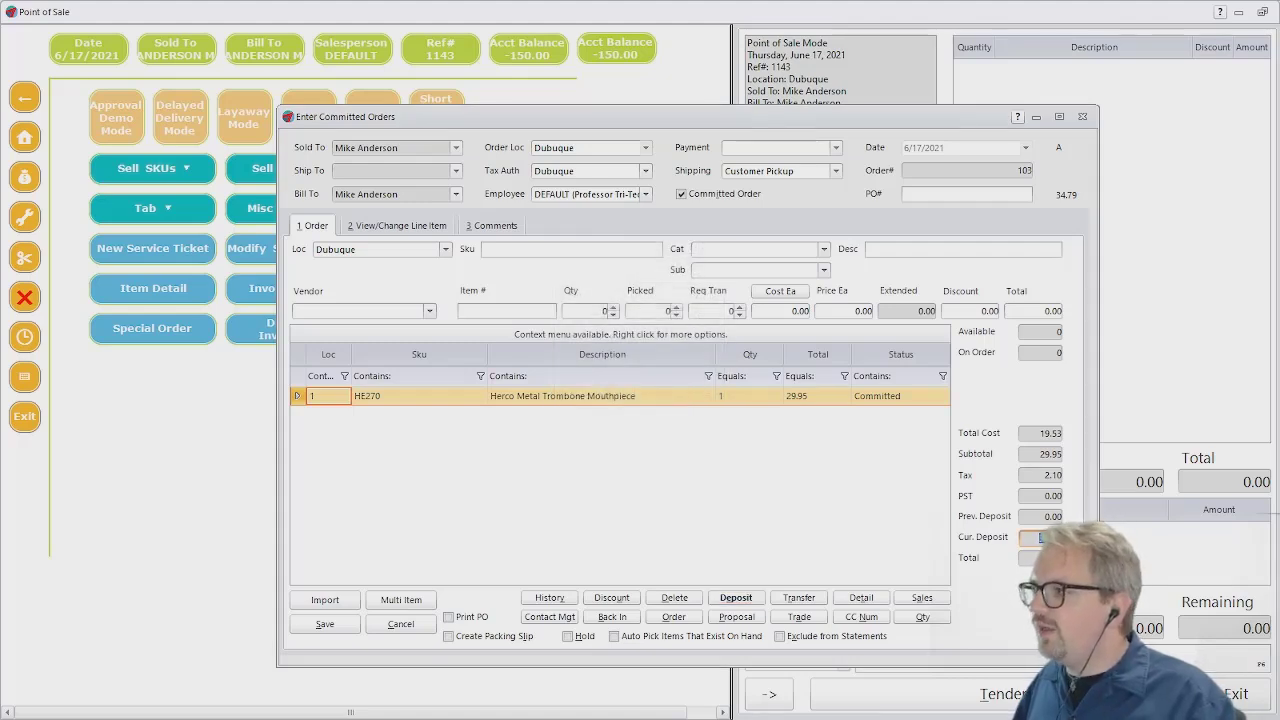
pyautogui.moveTo(660, 119); pyautogui.dragTo(546, 79)
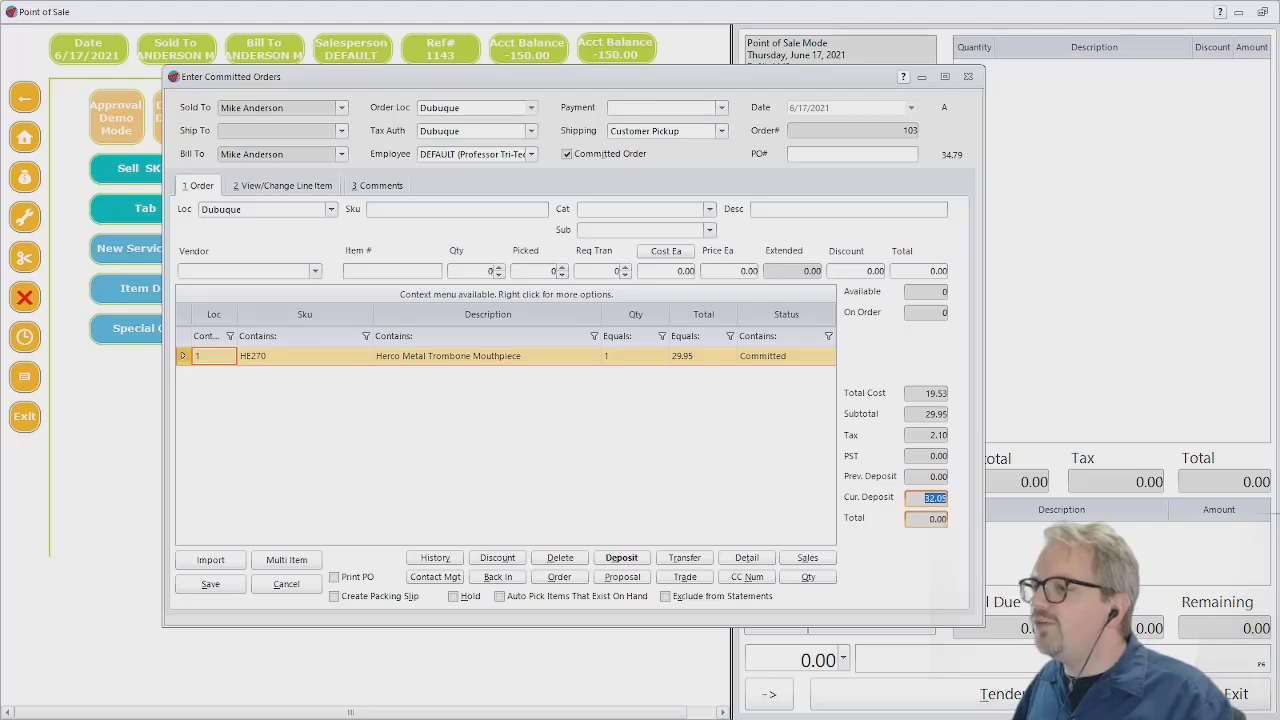
pyautogui.click(926, 519)
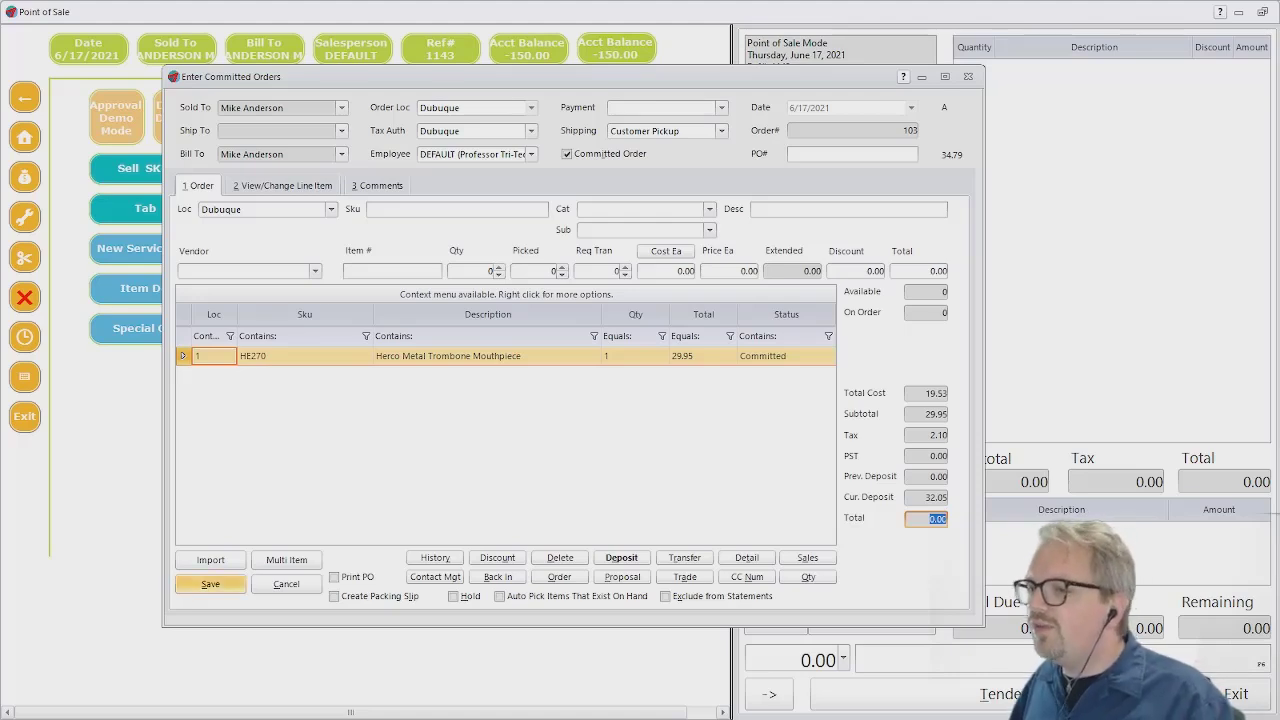
pyautogui.click(210, 584)
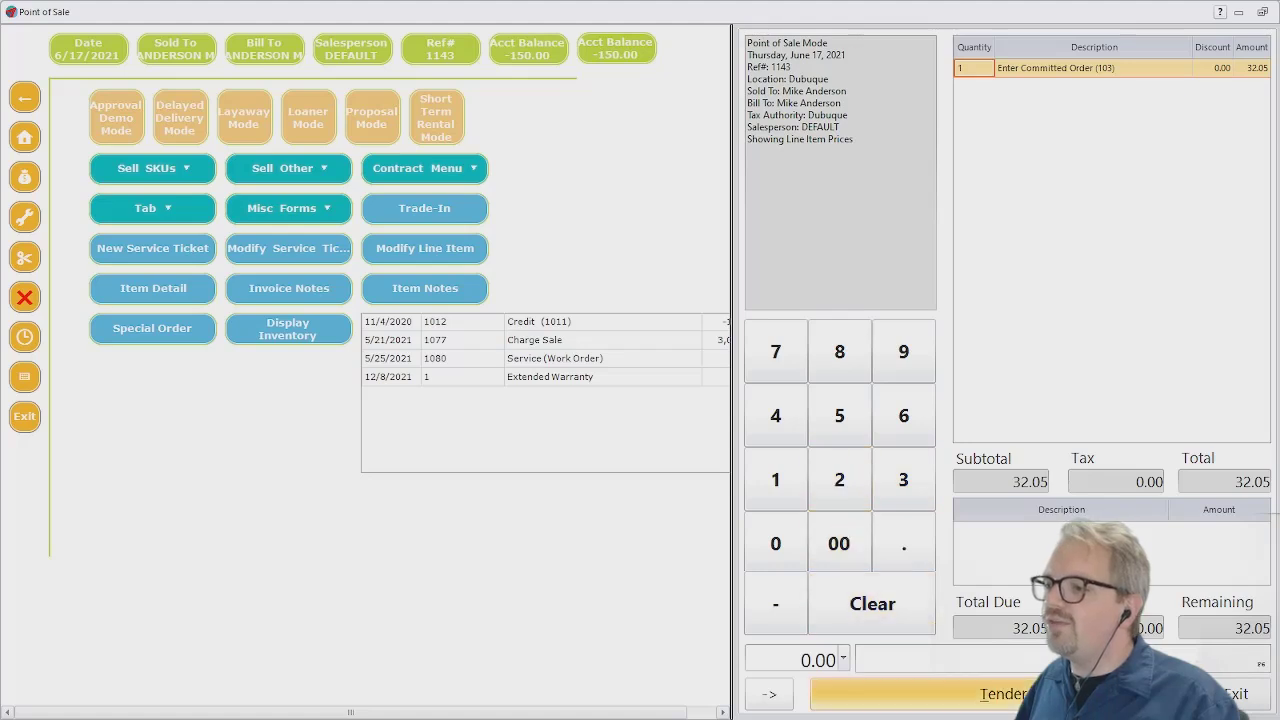
# Tender the 32.05 deposit in cash and finalize the transaction.
pyautogui.click(940, 694)
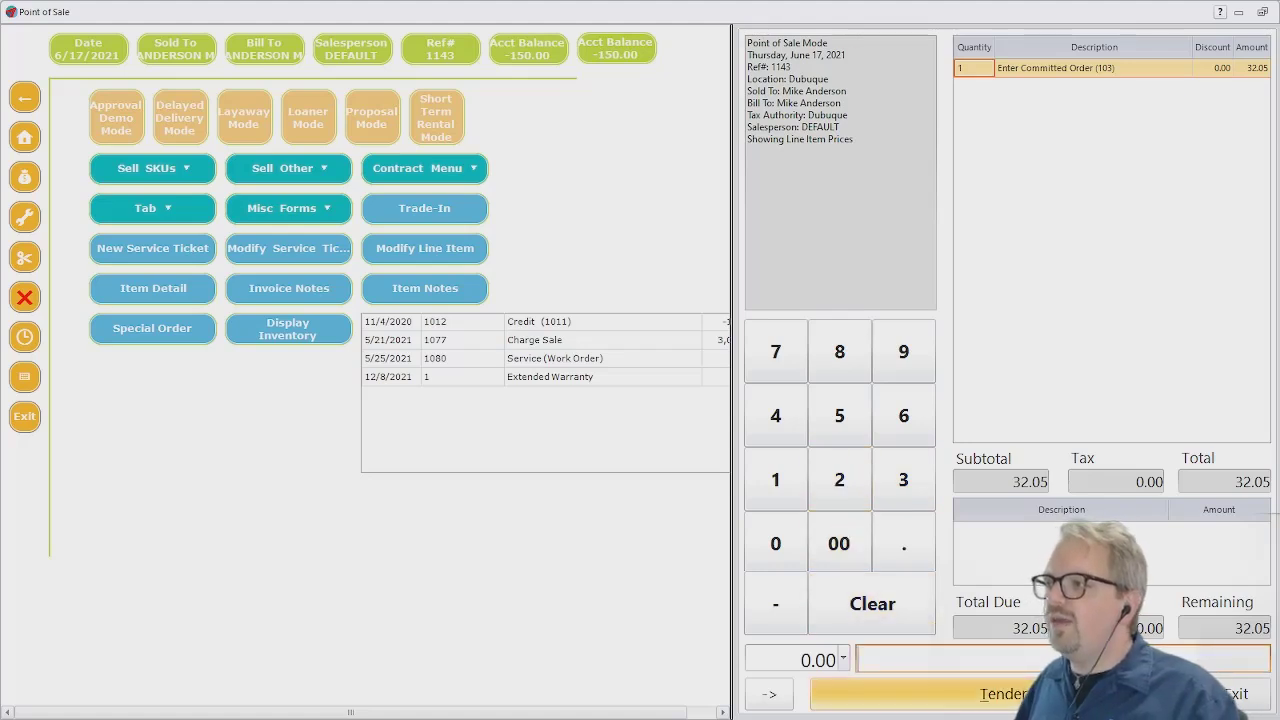
pyautogui.click(116, 197)
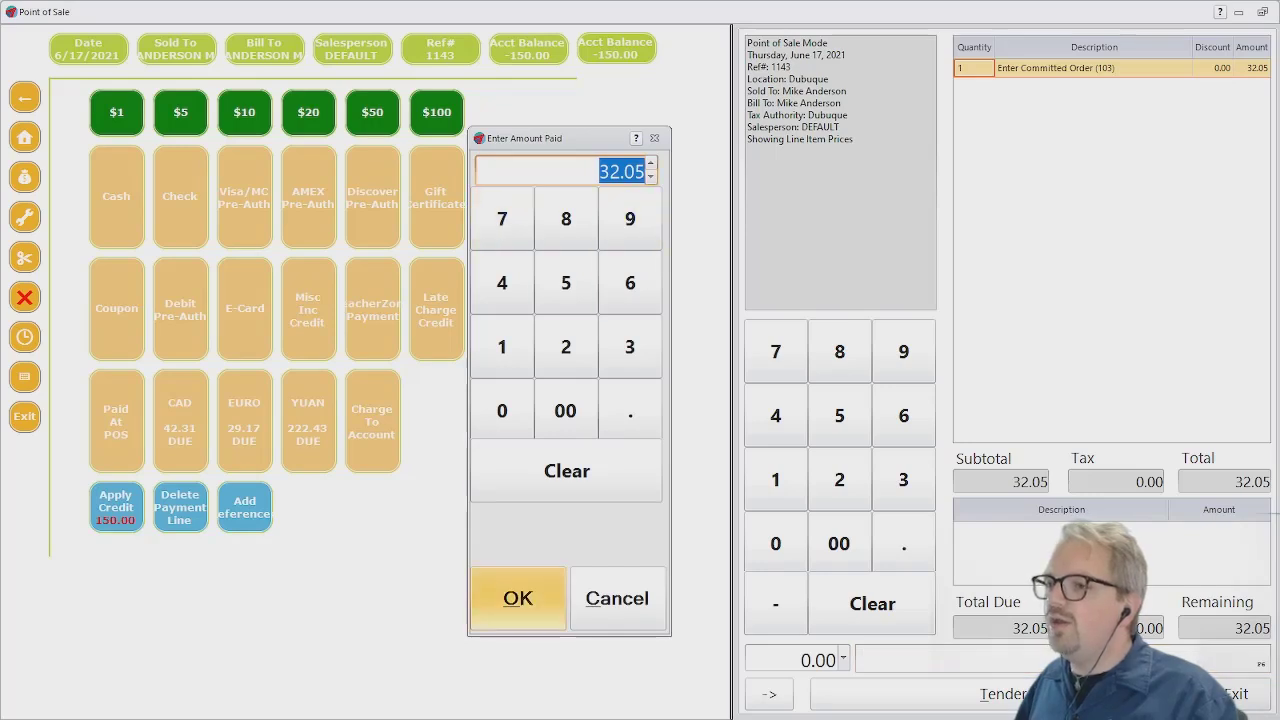
pyautogui.click(518, 598)
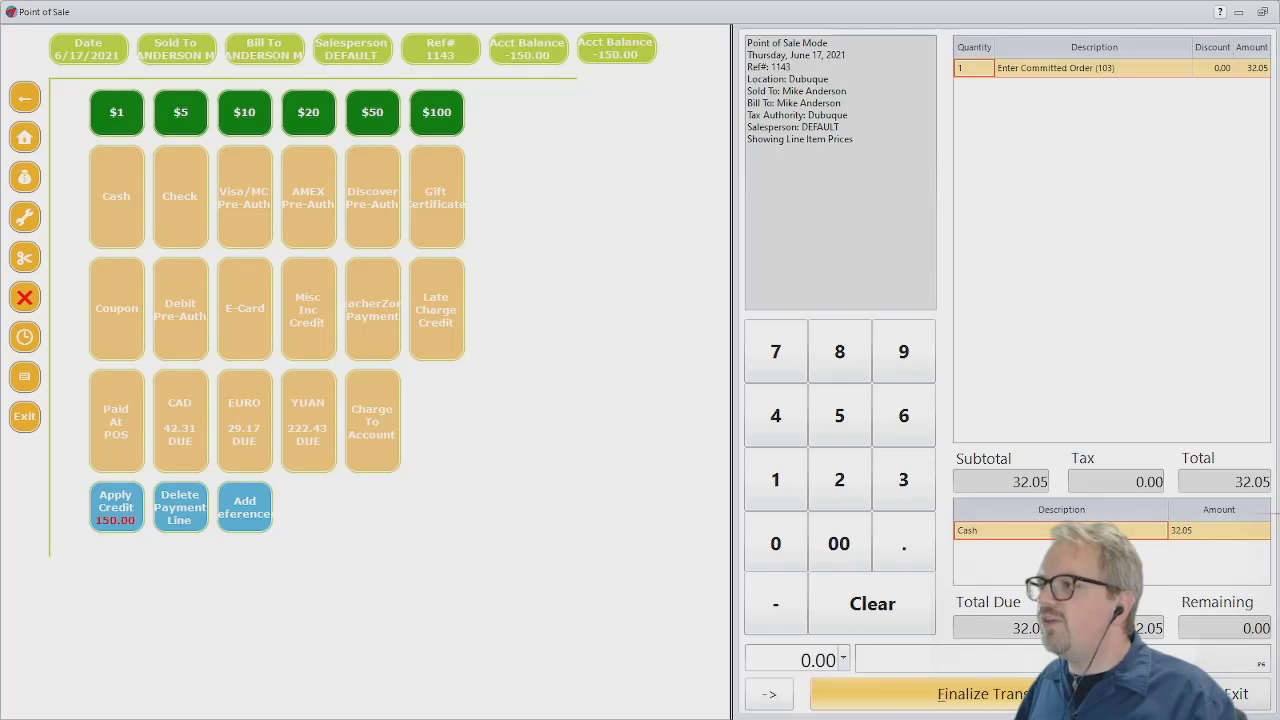
pyautogui.click(1003, 694)
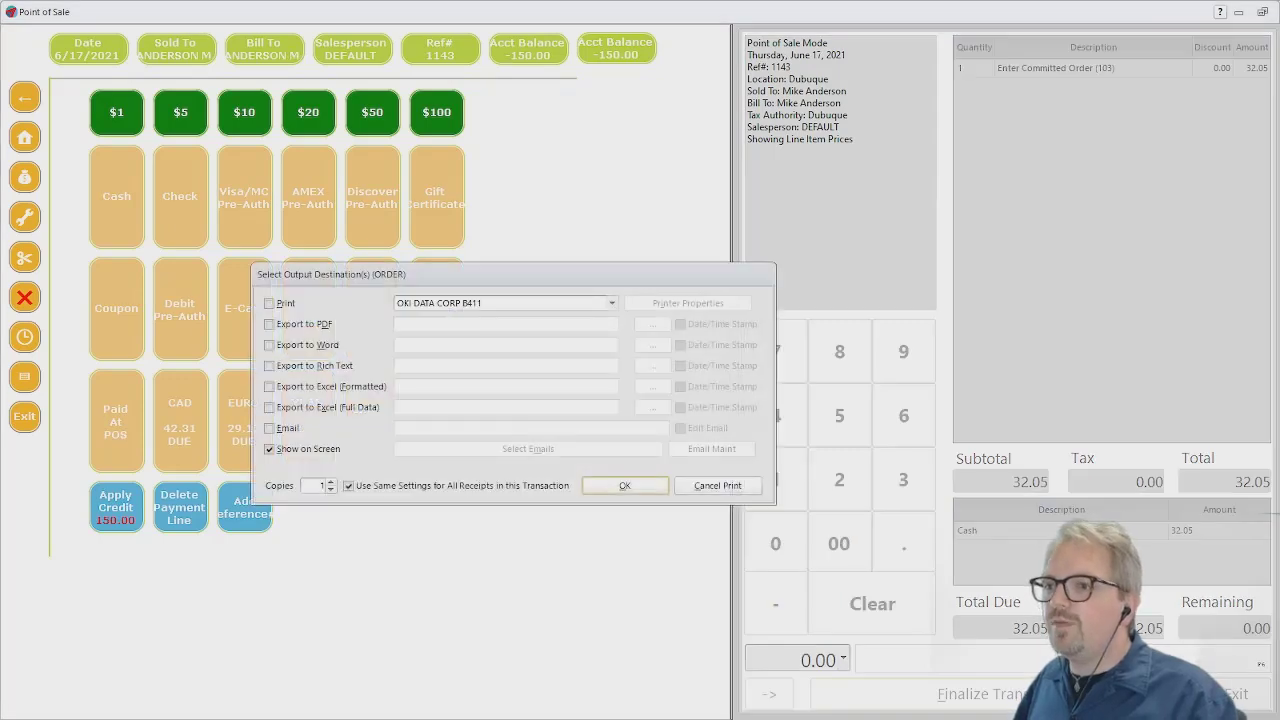
# Show the order receipt on screen, review its items, payment and balance, and close it.
pyautogui.click(625, 486)
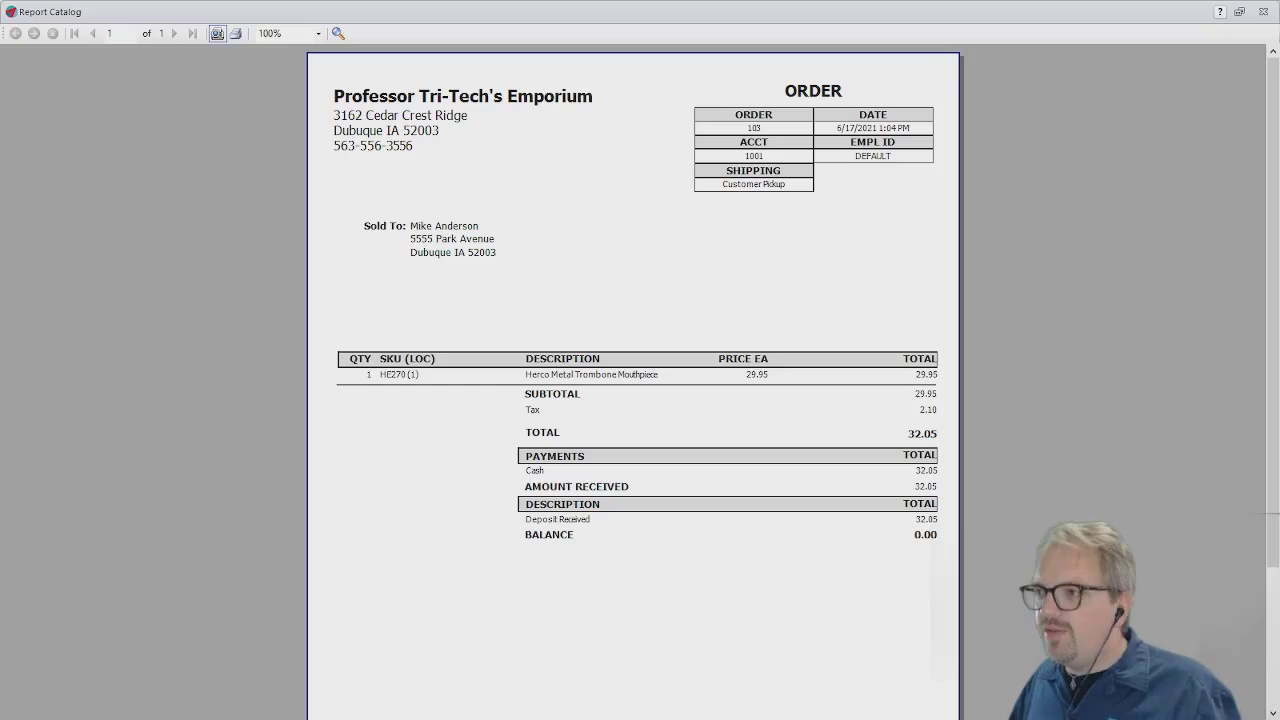
pyautogui.scroll(5, 633, 384)
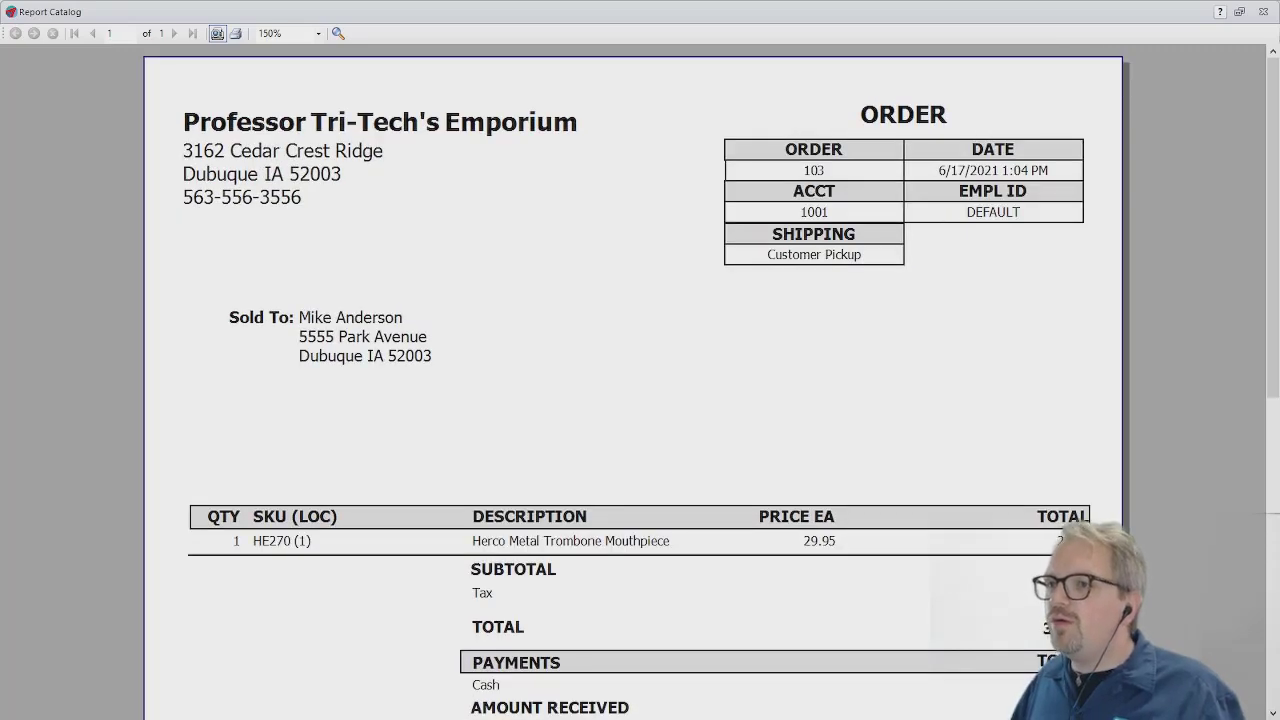
pyautogui.scroll(-3, 633, 384)
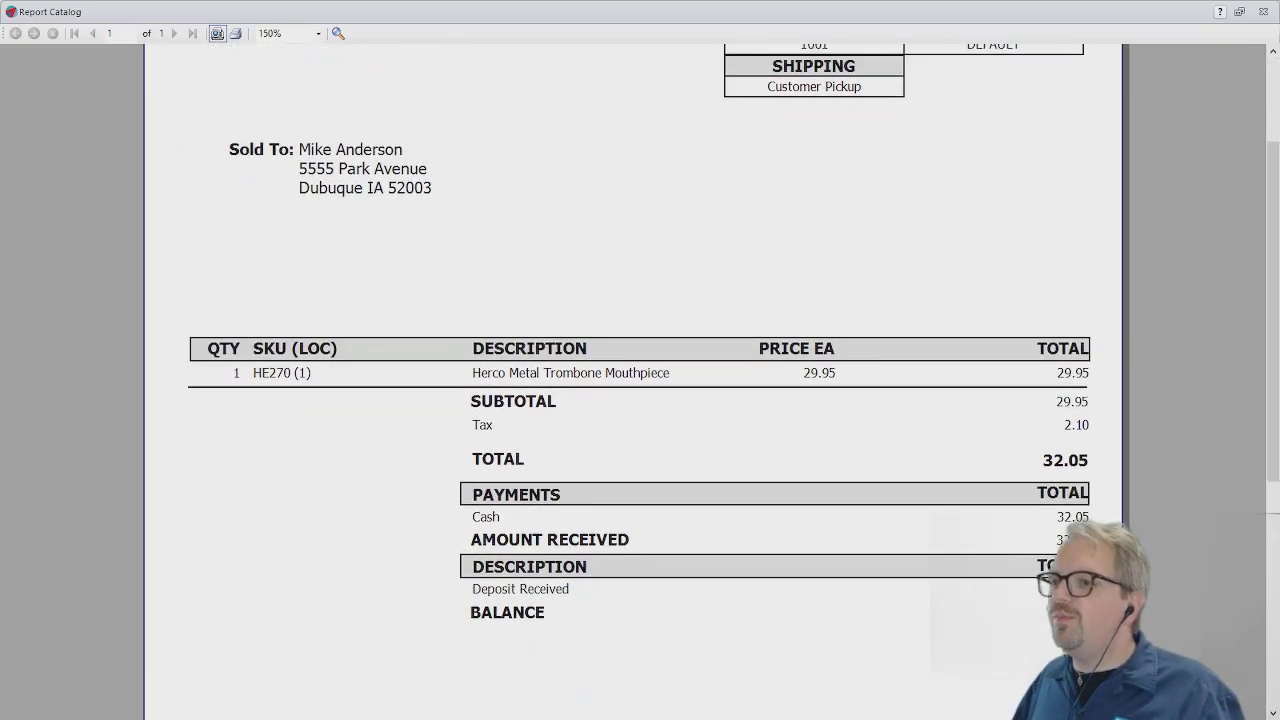
pyautogui.scroll(-2, 633, 384)
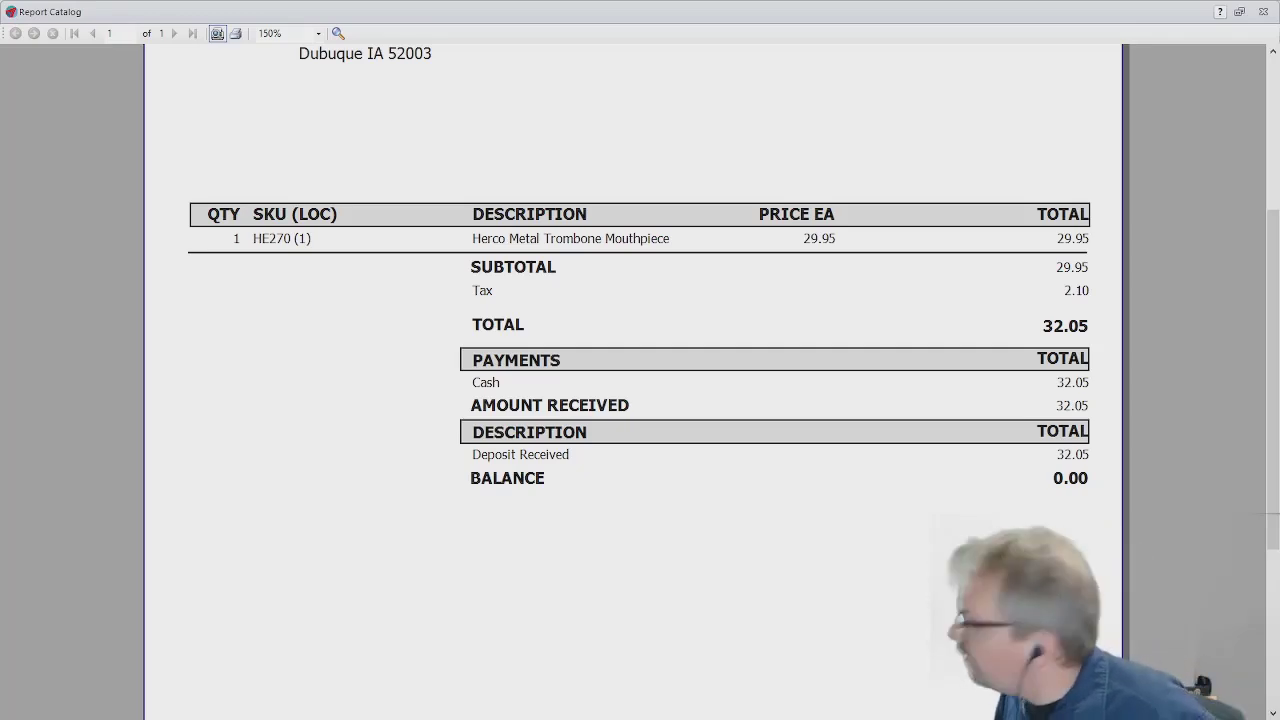
pyautogui.press('Escape')
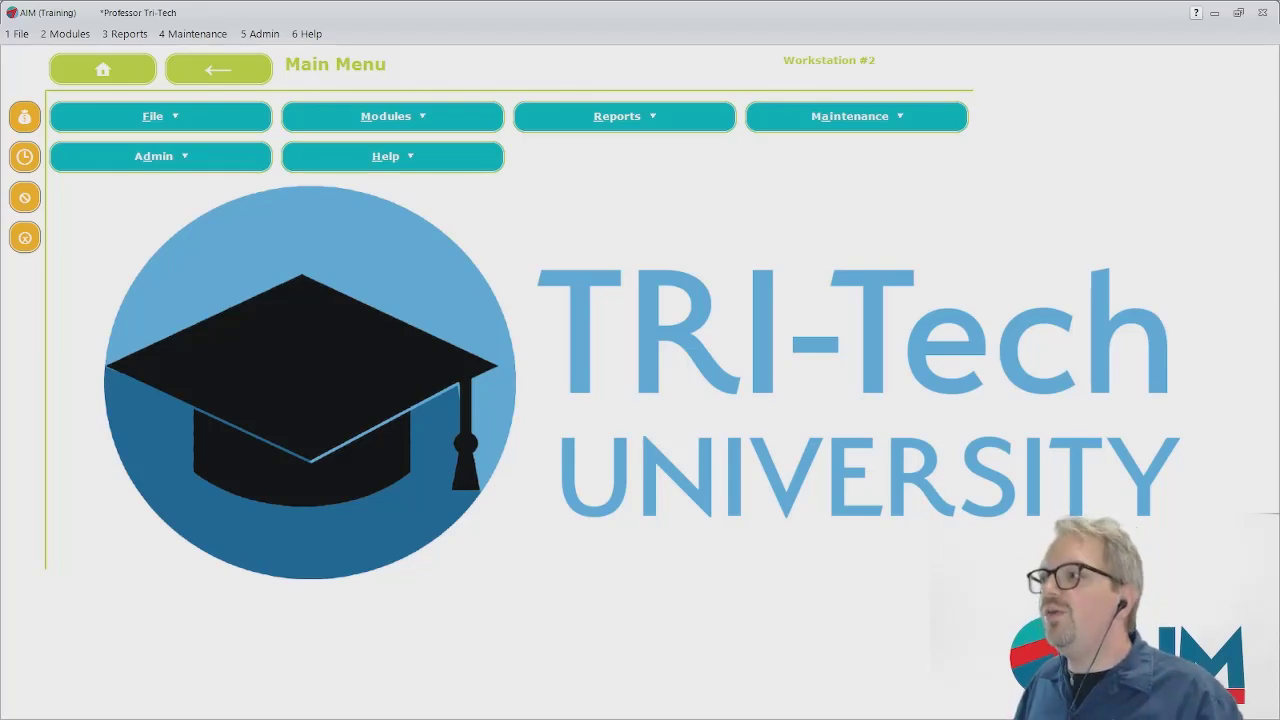
# Create the purchase order to Acme Wholesalers for one HE270 mouthpiece and show the printout on screen.
pyautogui.click(66, 34)
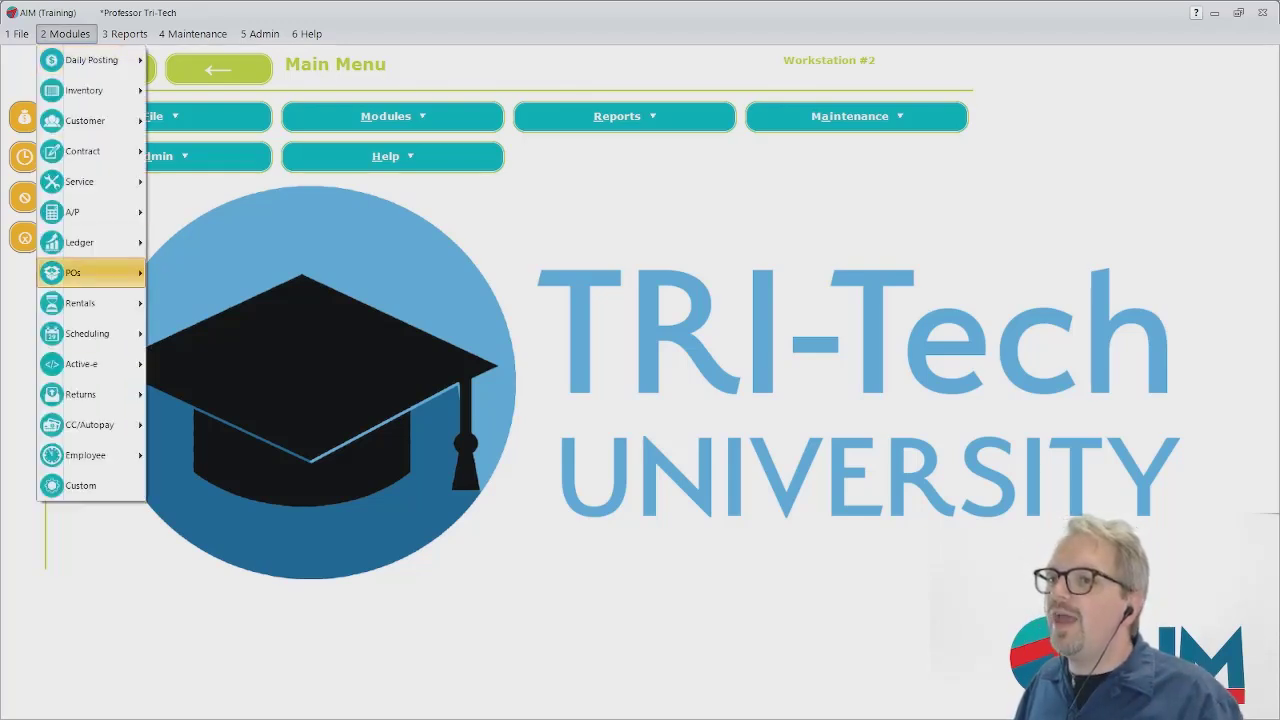
pyautogui.moveTo(90, 272)
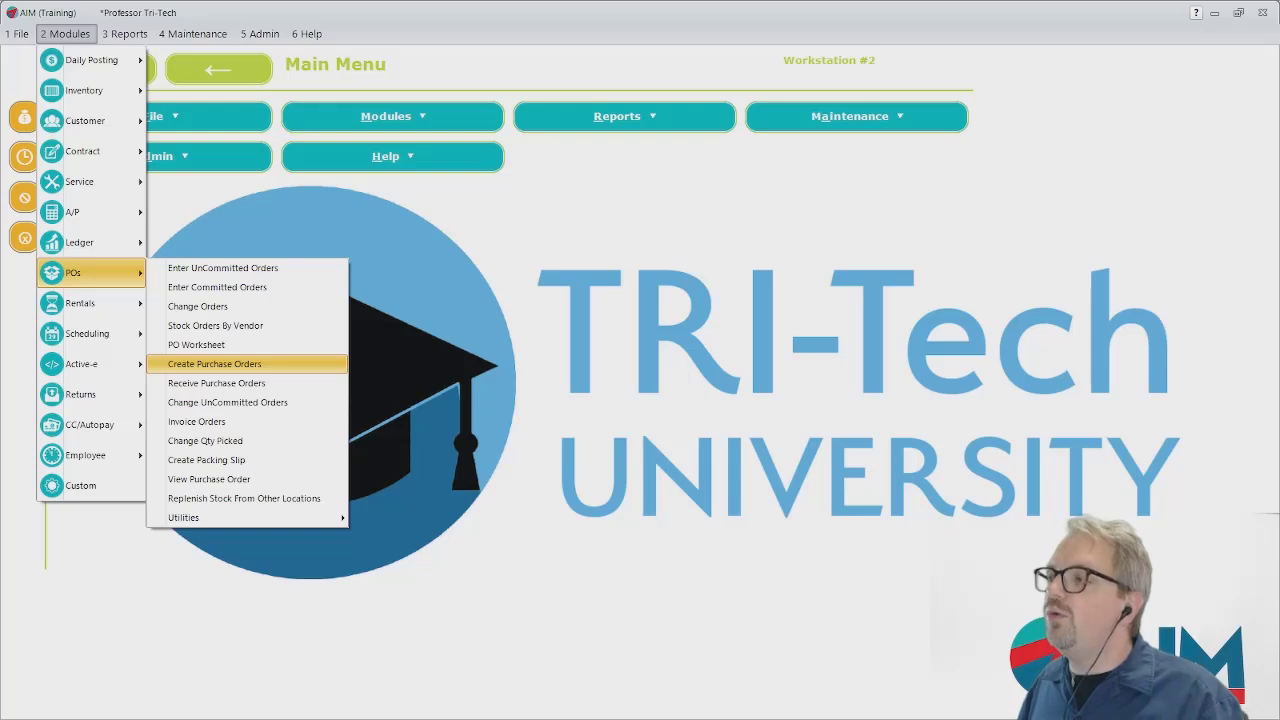
pyautogui.click(215, 364)
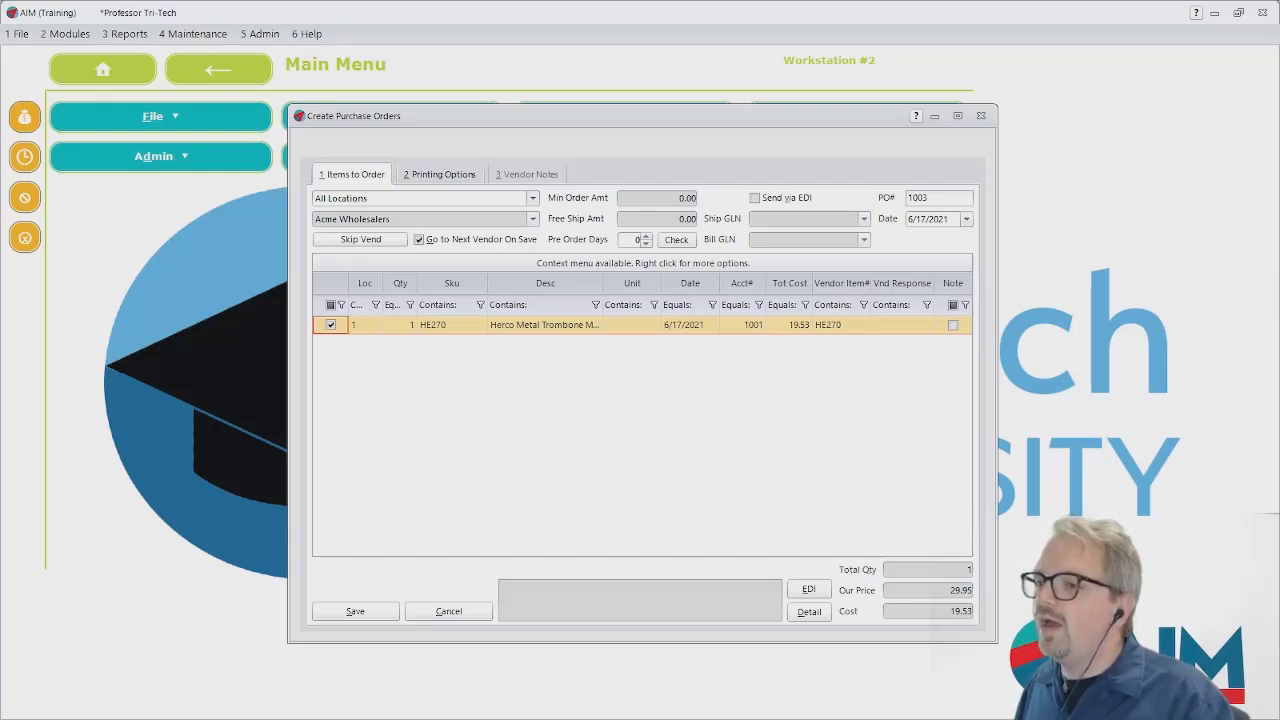
pyautogui.click(355, 611)
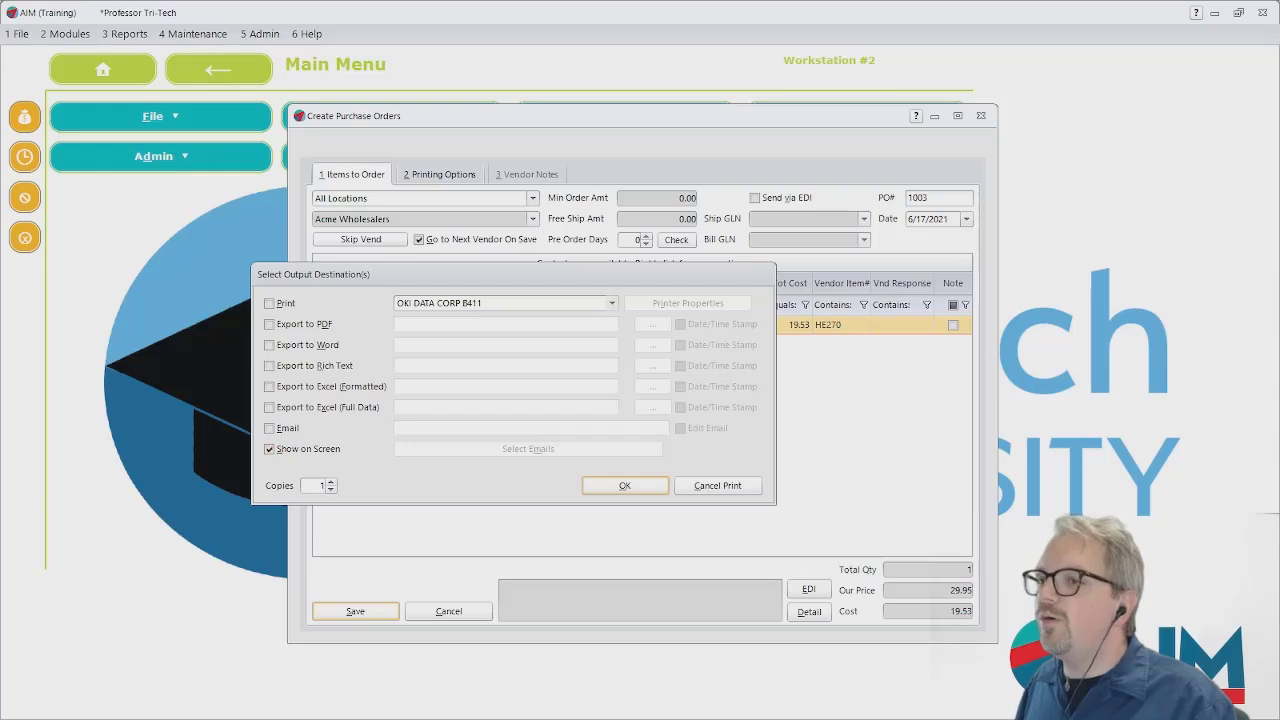
pyautogui.click(625, 486)
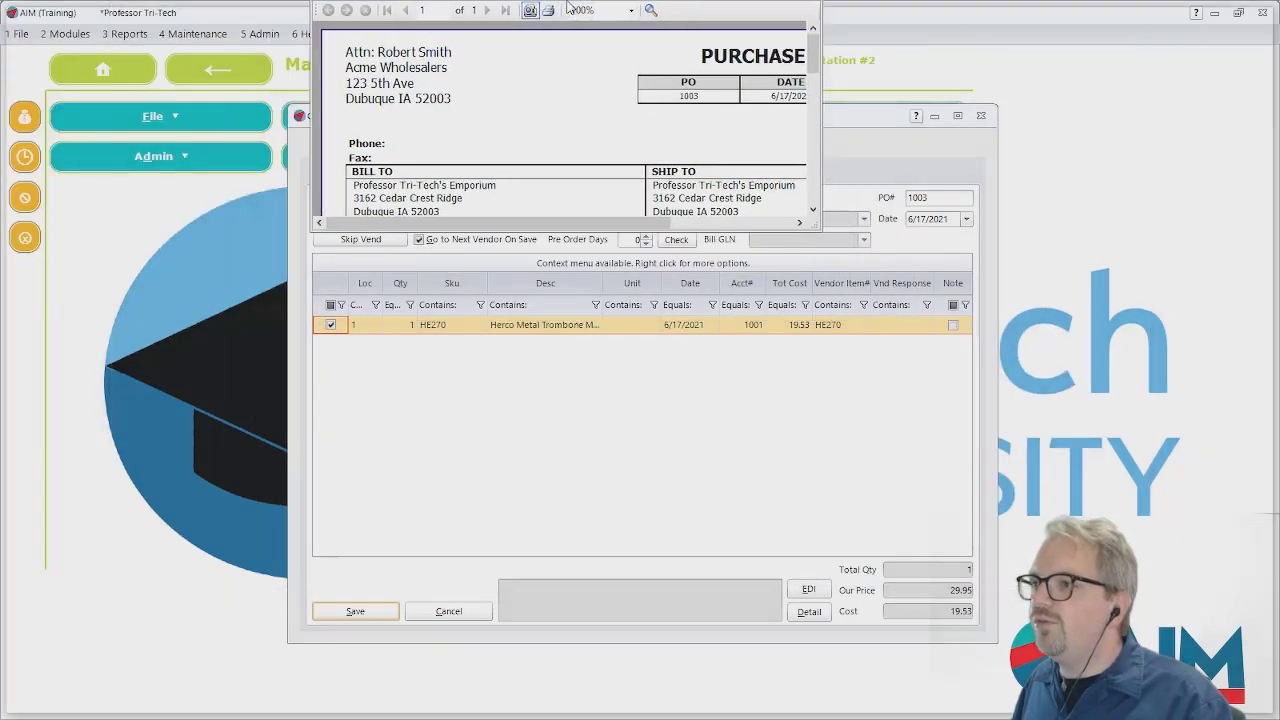
pyautogui.scroll(3, 640, 380)
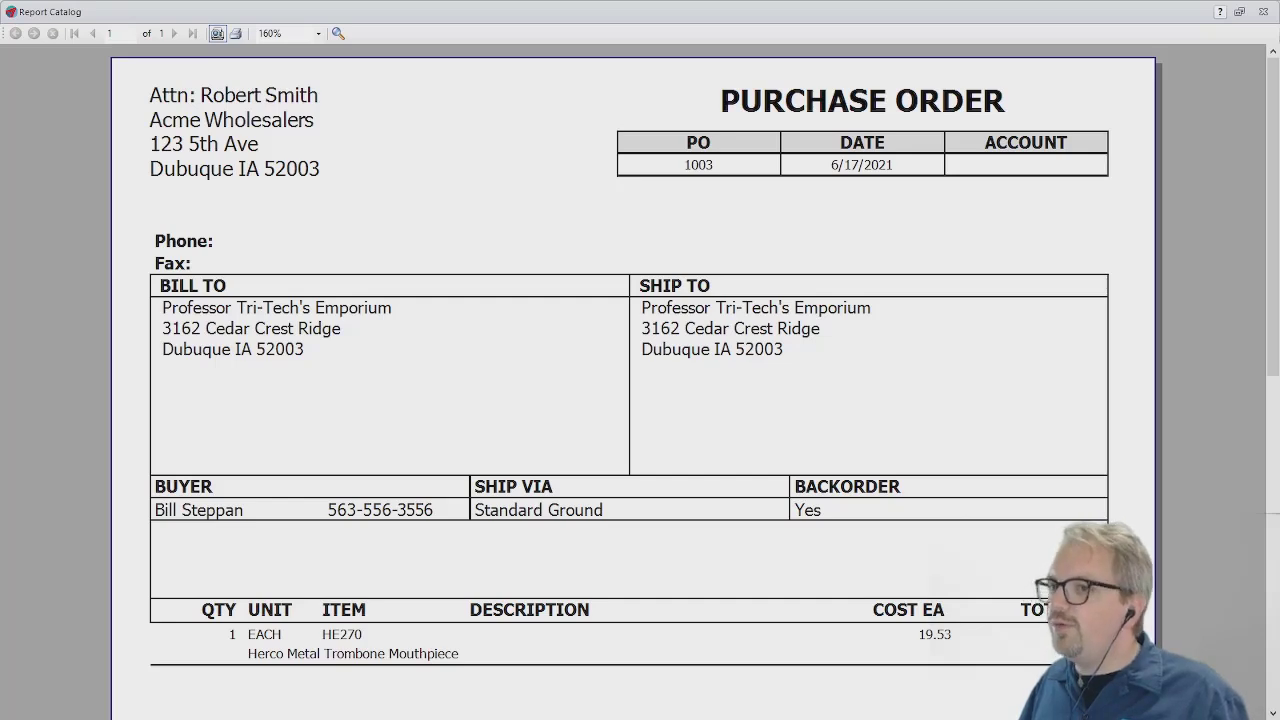
pyautogui.scroll(-1, 640, 380)
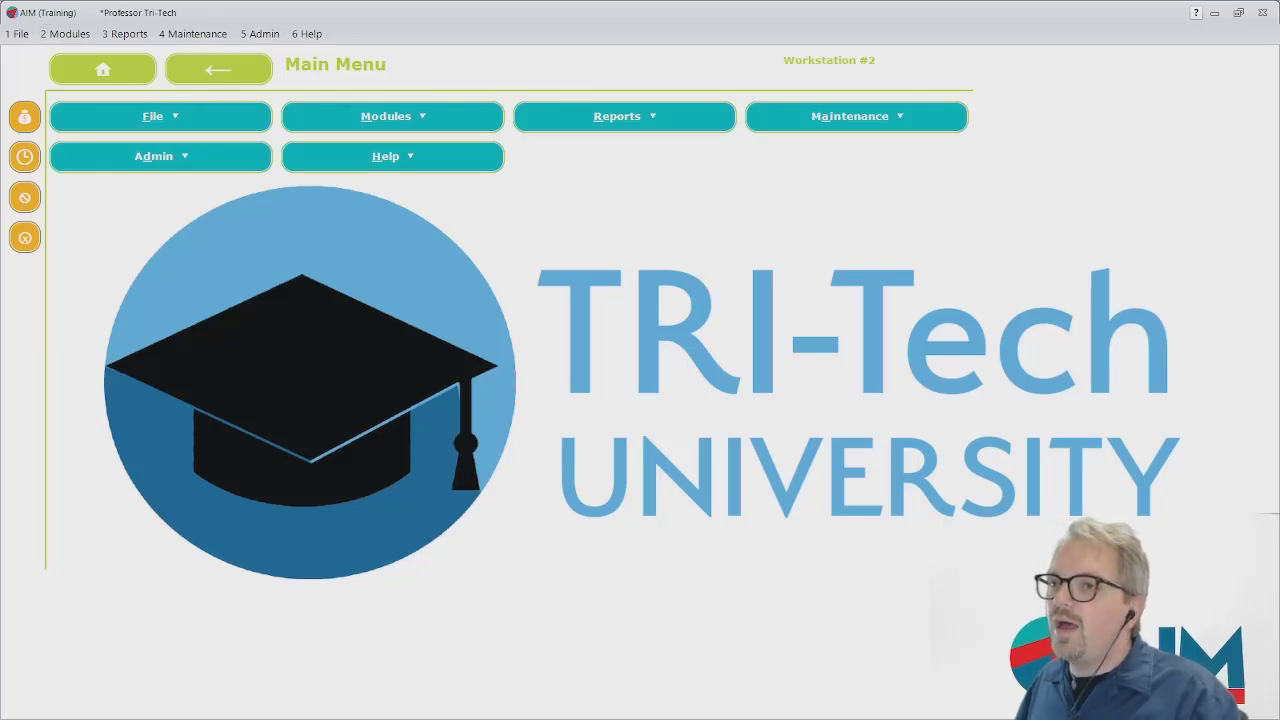
pyautogui.click(66, 33)
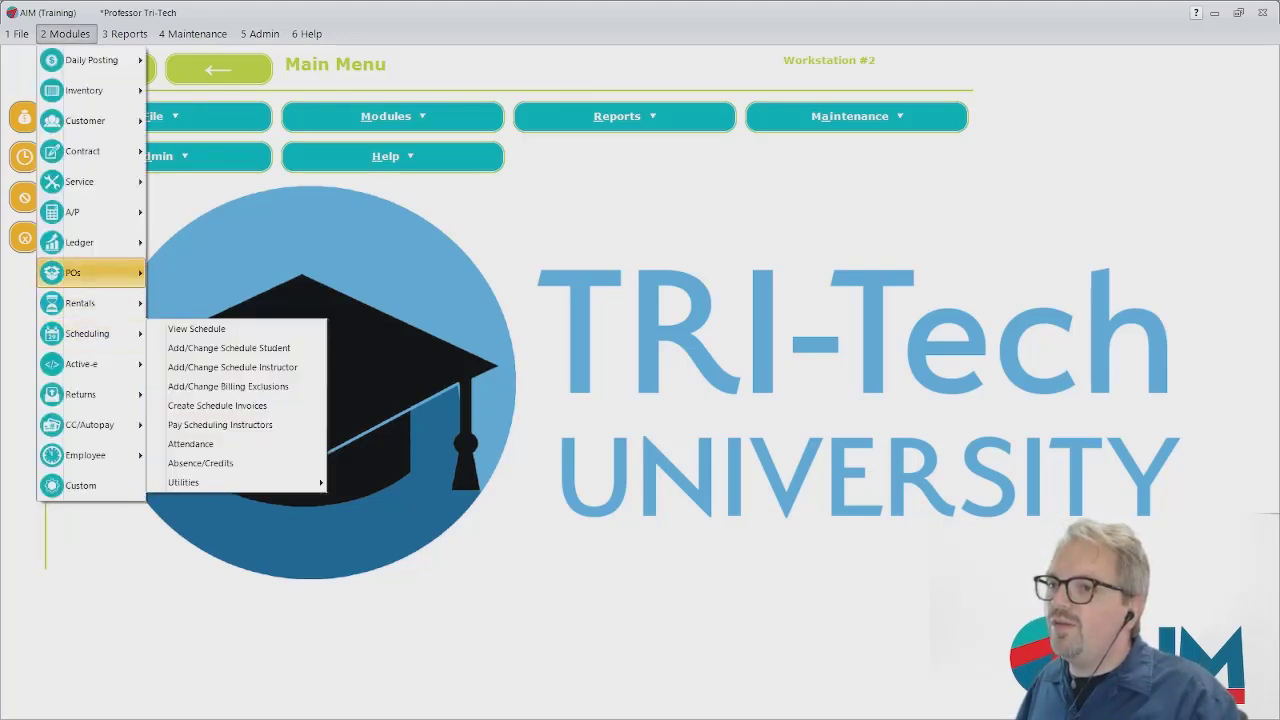
pyautogui.moveTo(90, 272)
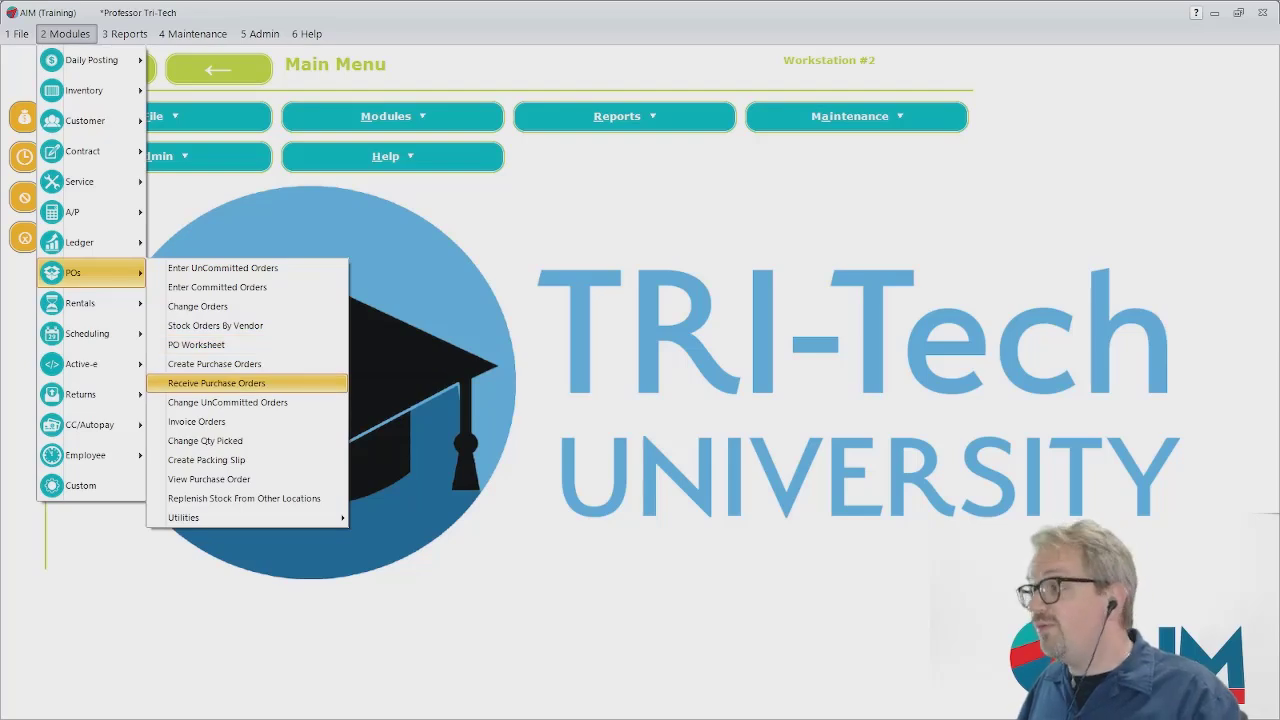
pyautogui.click(216, 383)
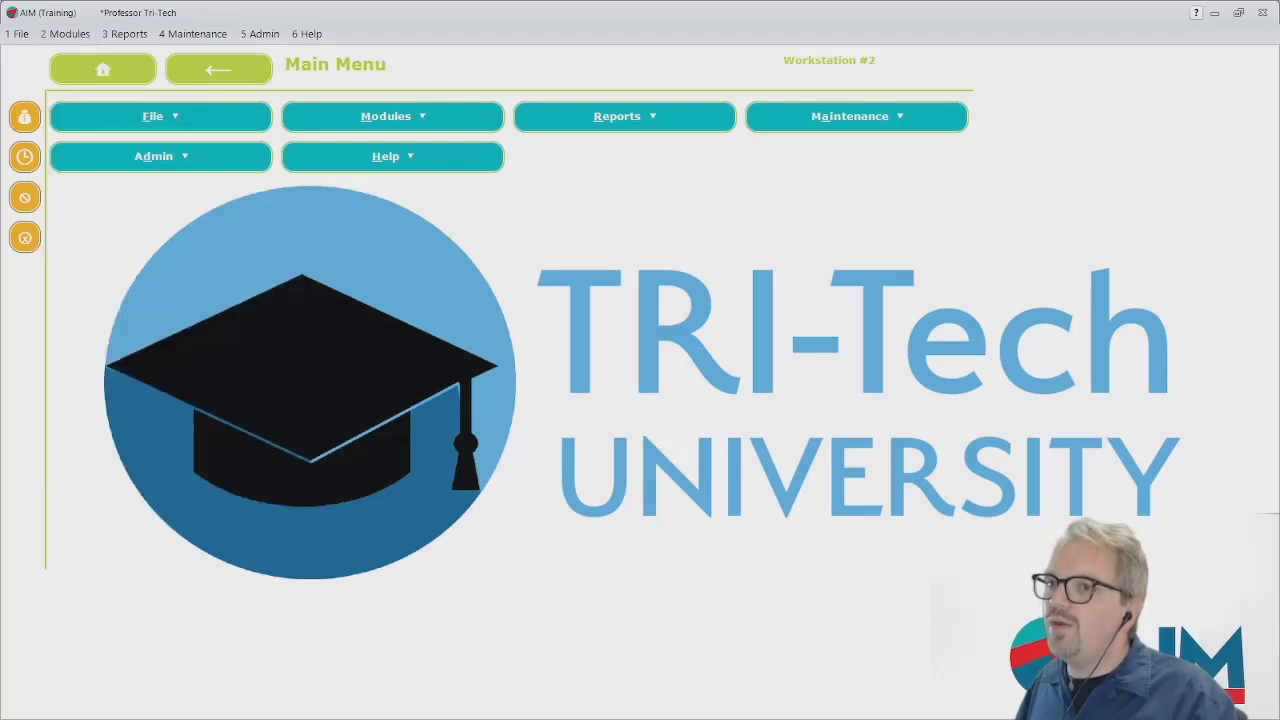
# Start a point of sale session for the customer by searching for the customer's first name.
pyautogui.click(24, 156)
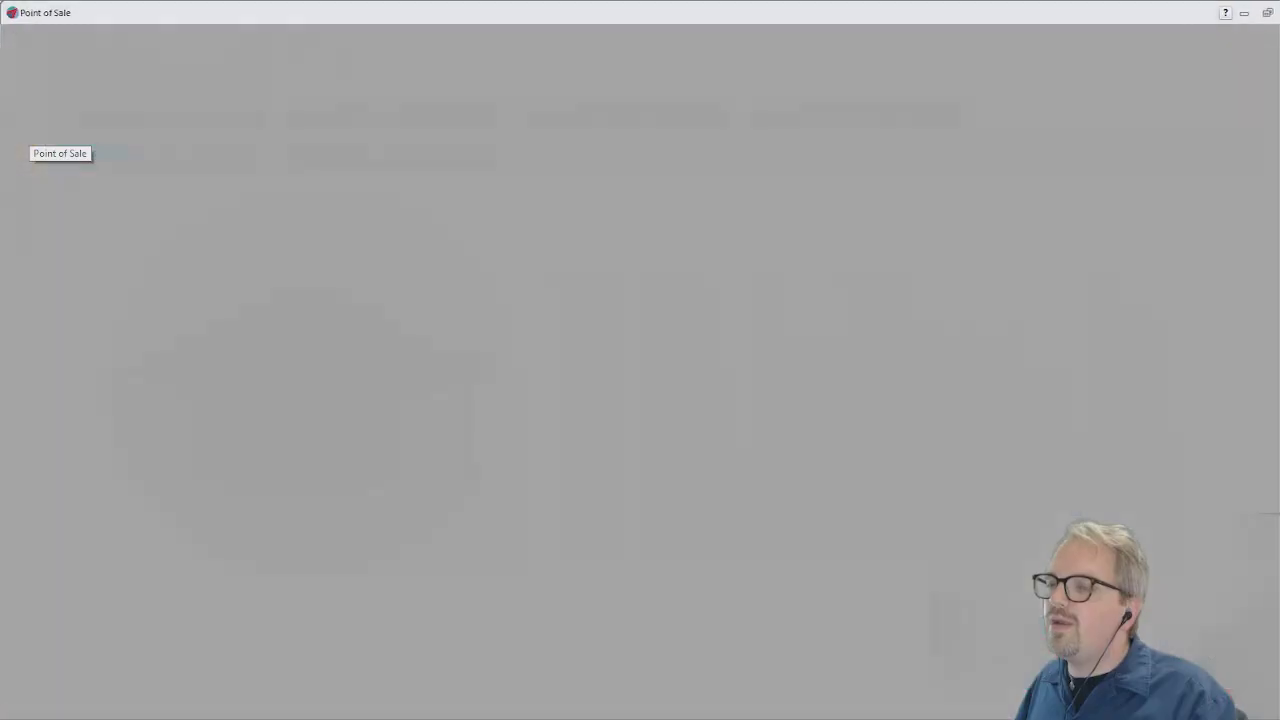
pyautogui.write('mike')
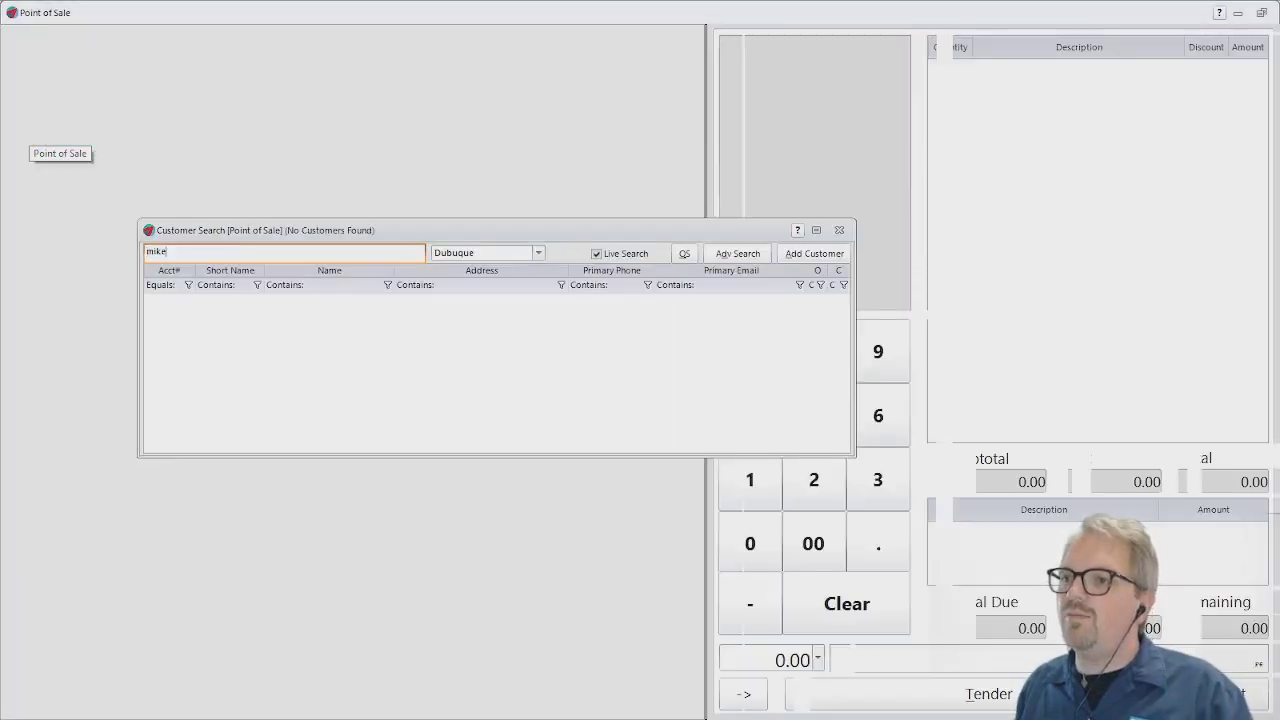
pyautogui.press('Return')
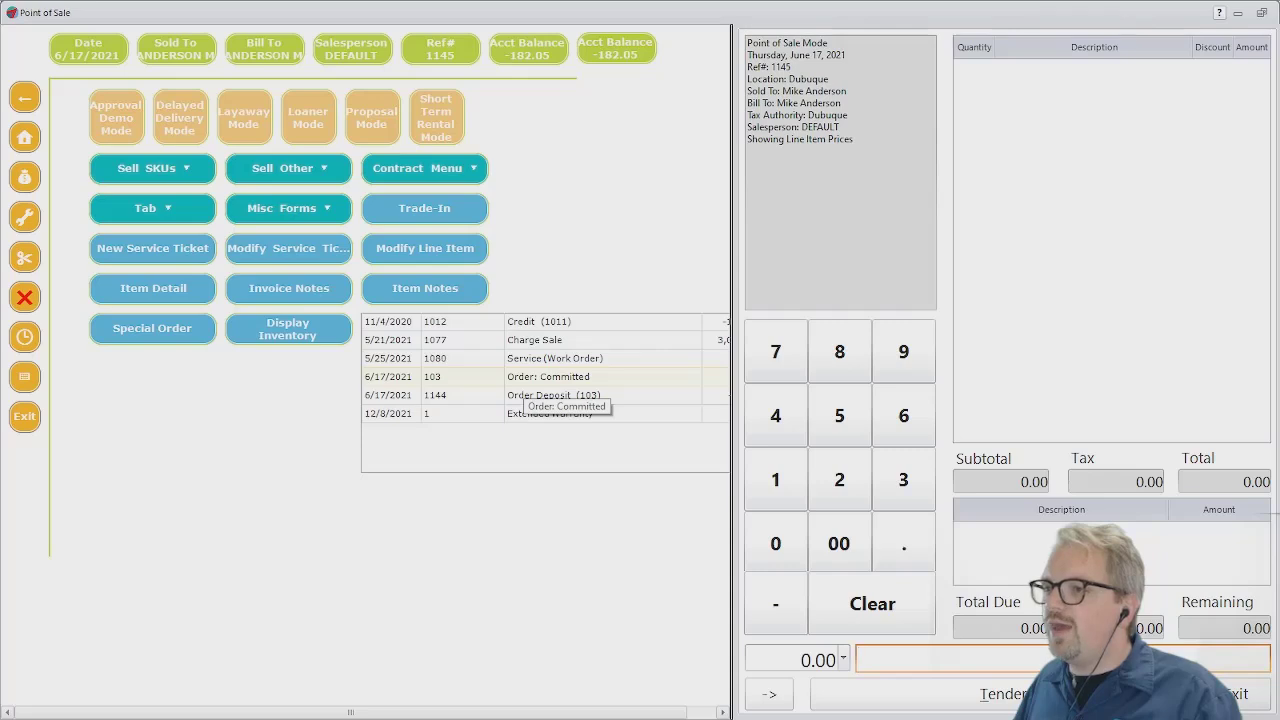
# Open the 6/17/2021 committed order from the customer's history, check its deposit, vendor and line item status, and close it.
pyautogui.click(525, 379)
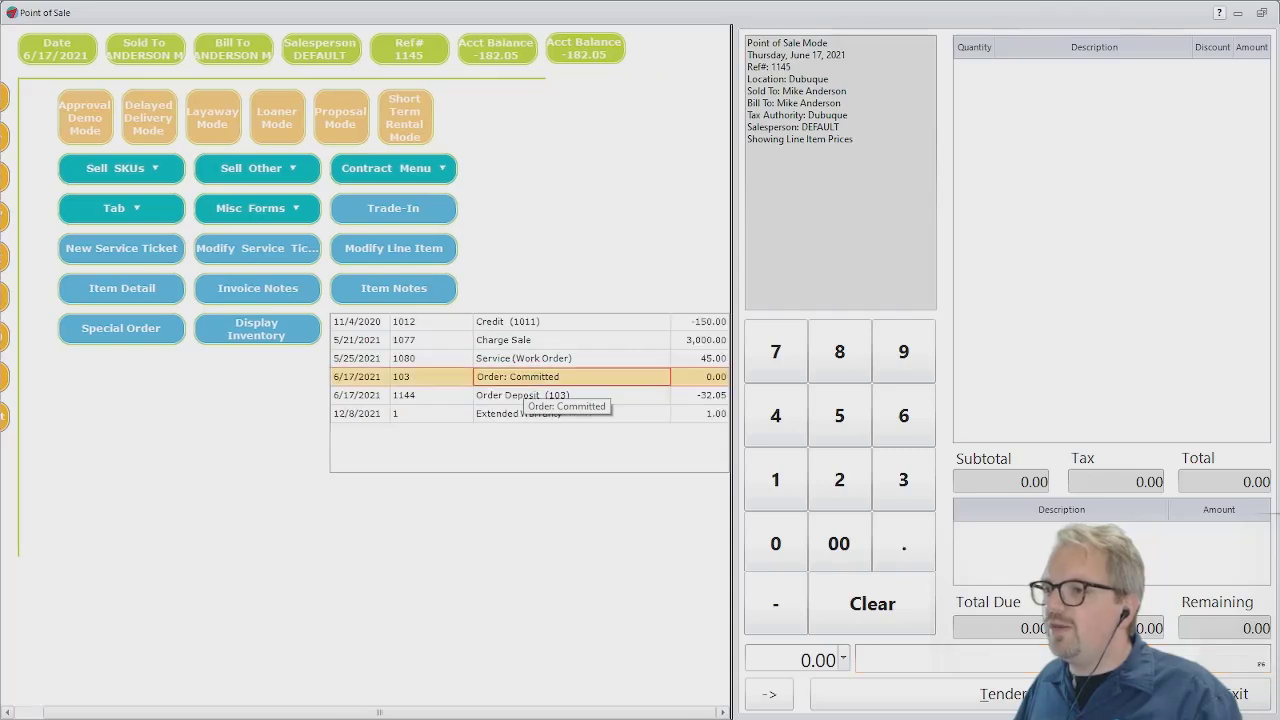
pyautogui.doubleClick(525, 380)
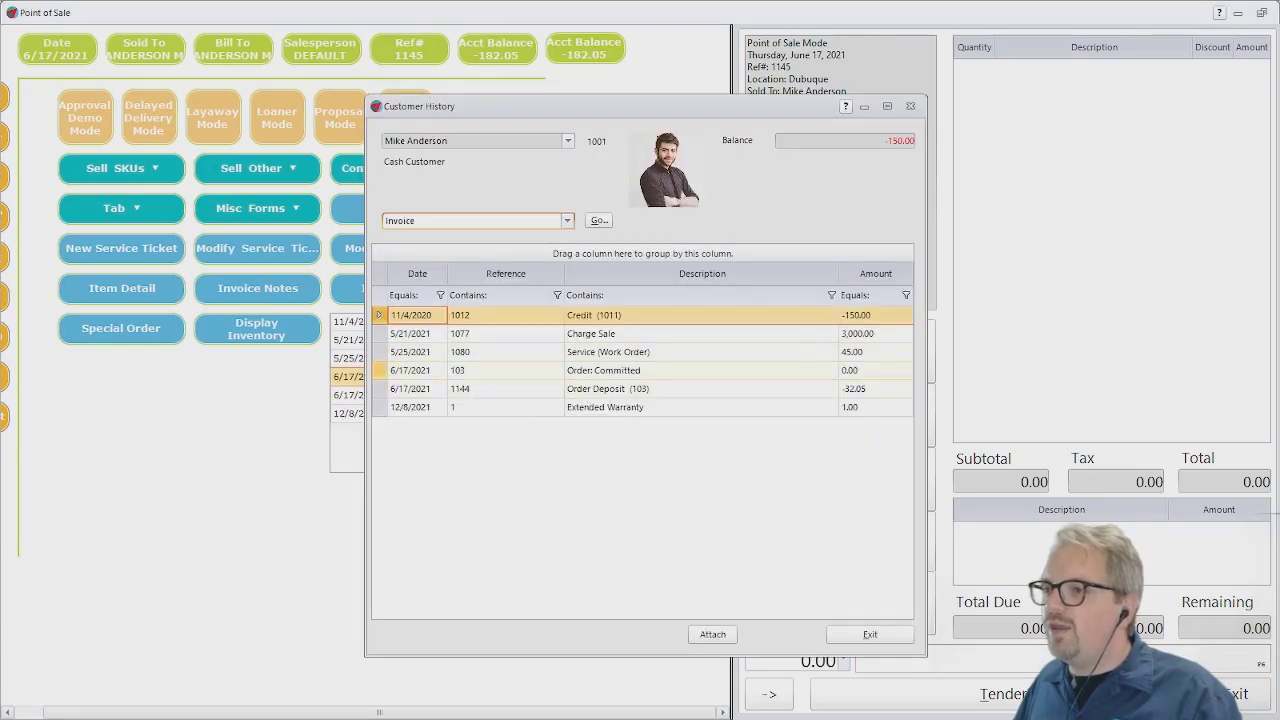
pyautogui.click(605, 372)
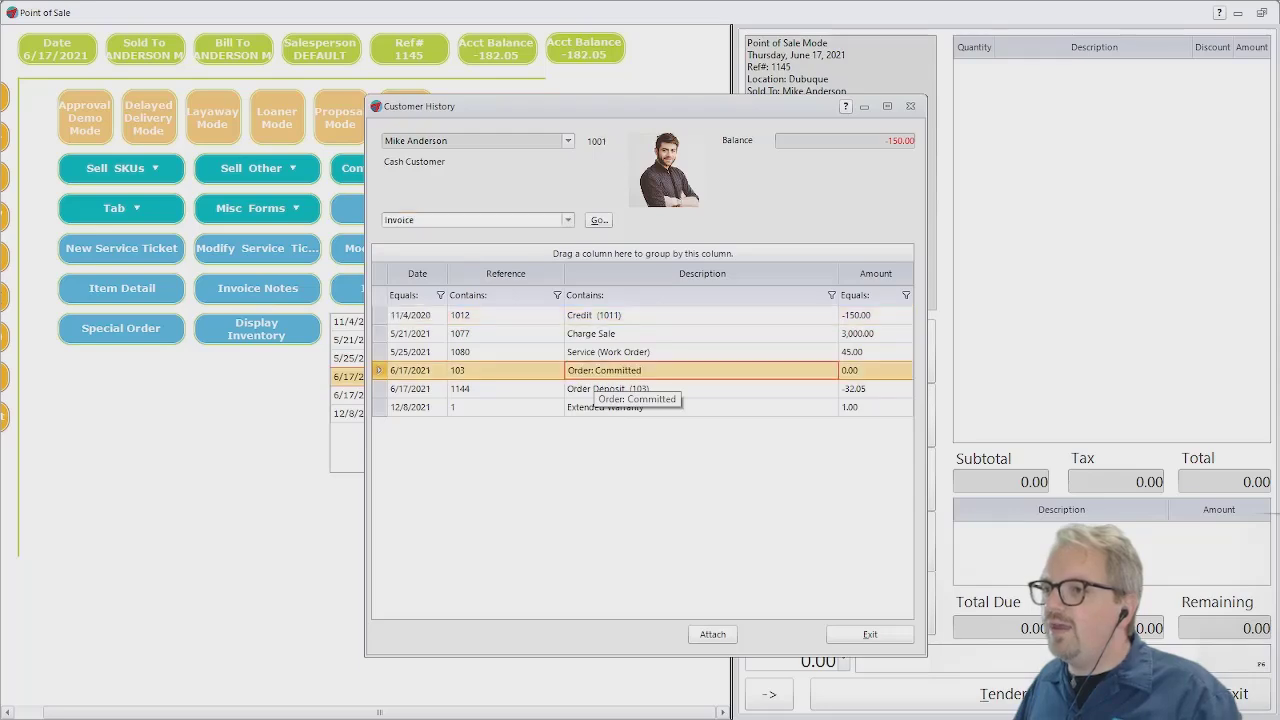
pyautogui.doubleClick(605, 372)
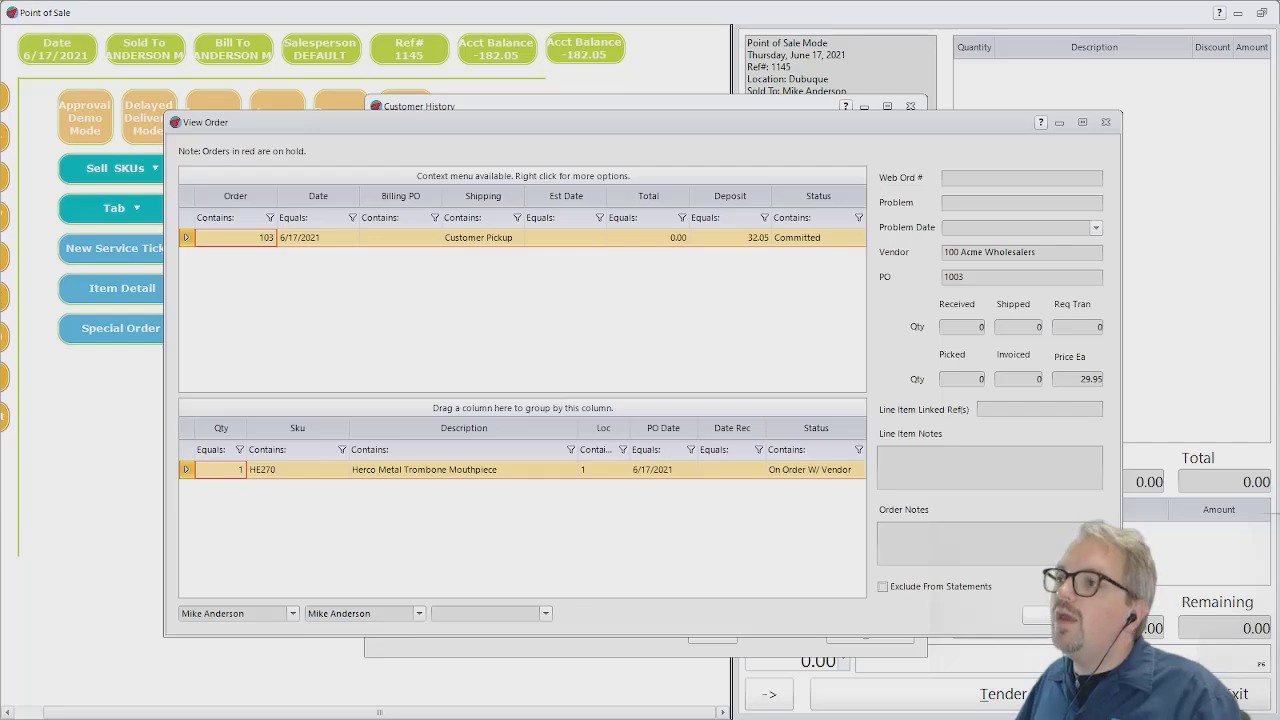
pyautogui.click(1106, 122)
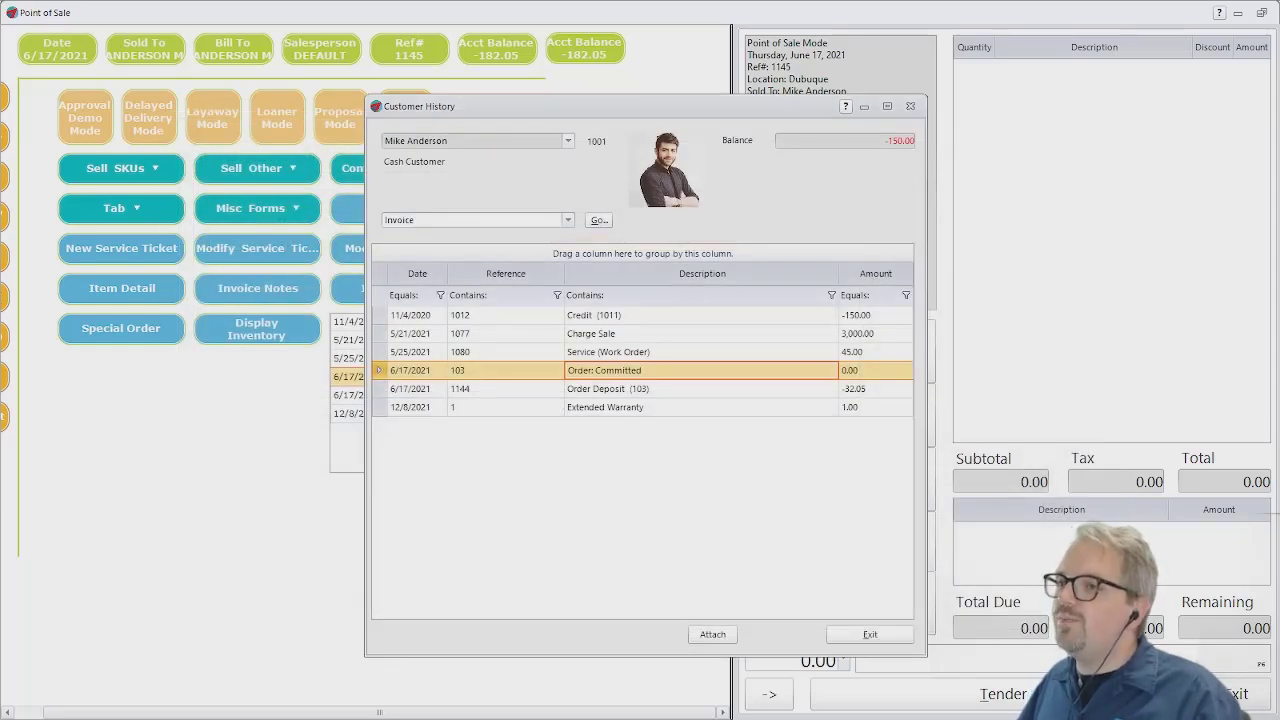
# Reopen the committed order from the customer history to review its purchase order details, close it, and leave point of sale.
pyautogui.moveTo(499, 111); pyautogui.dragTo(744, 107)
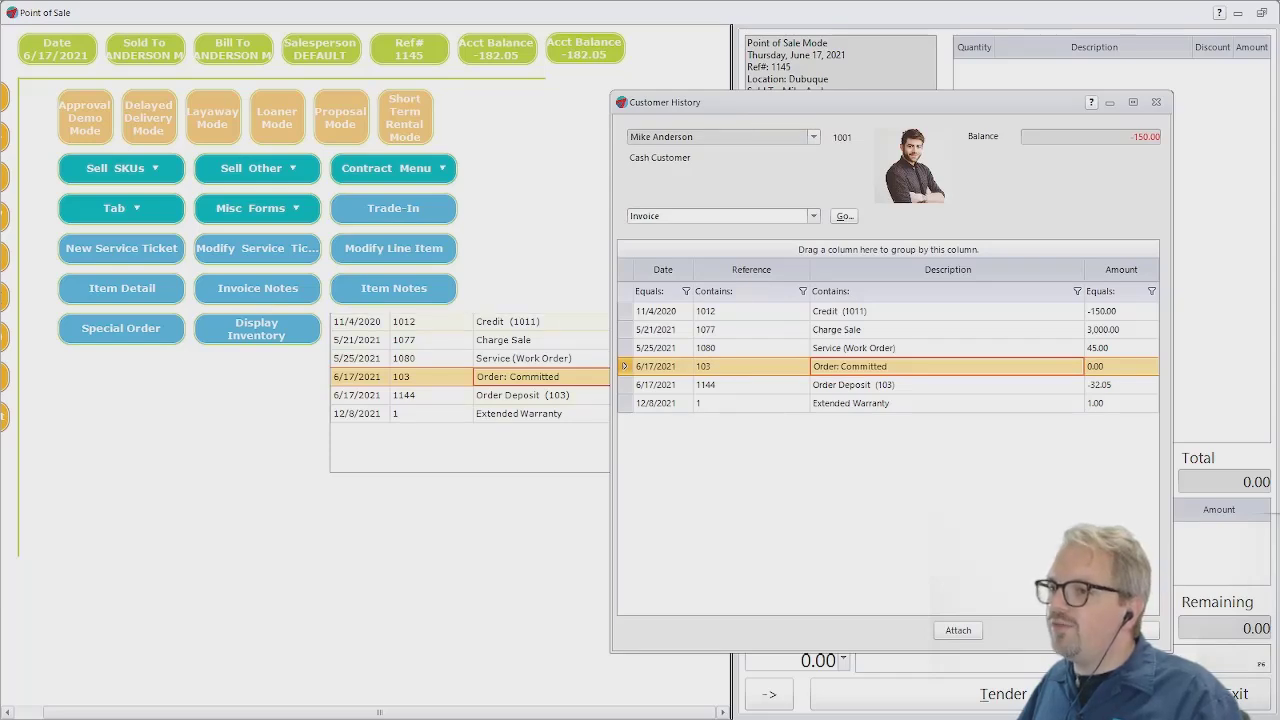
pyautogui.moveTo(771, 108); pyautogui.dragTo(461, 91)
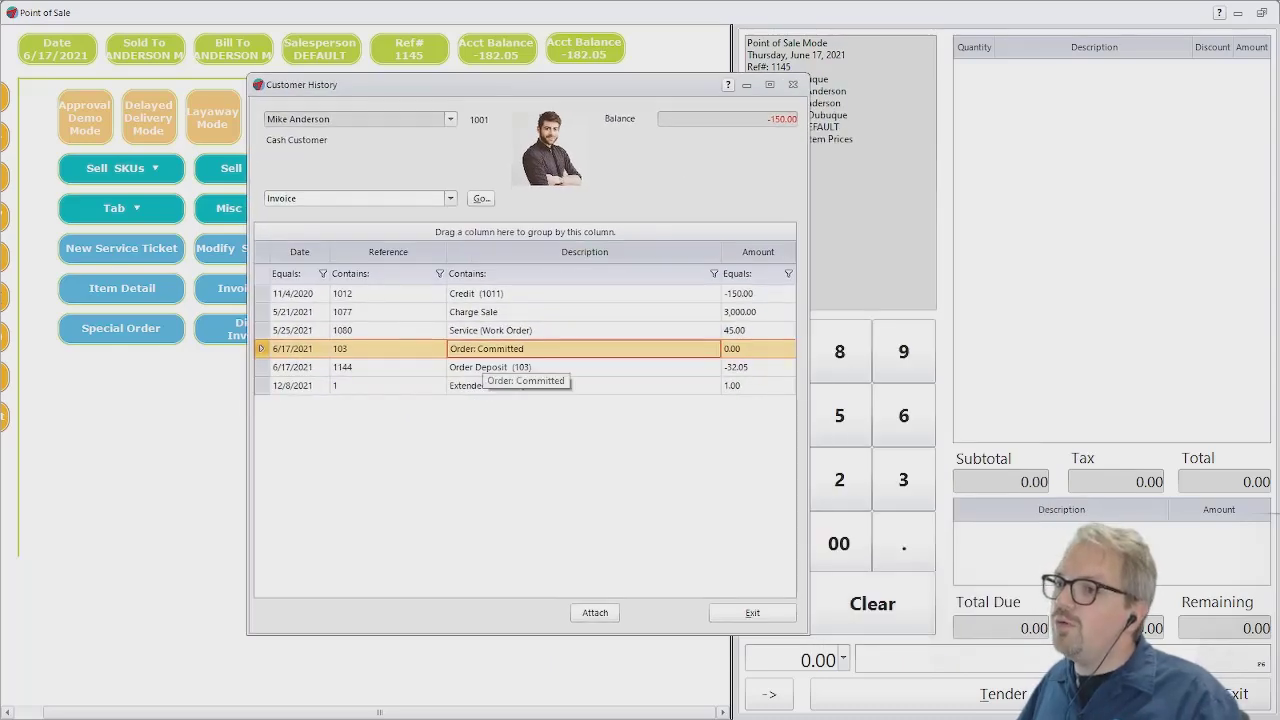
pyautogui.doubleClick(483, 350)
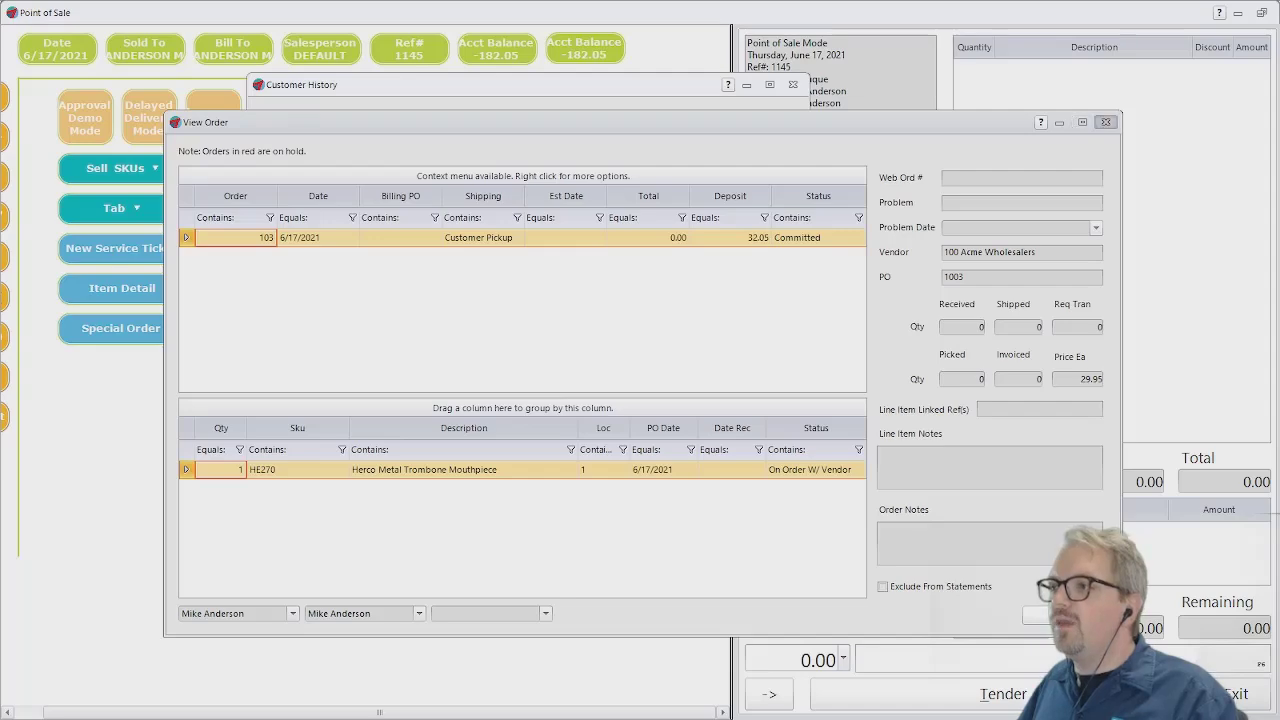
pyautogui.click(1105, 122)
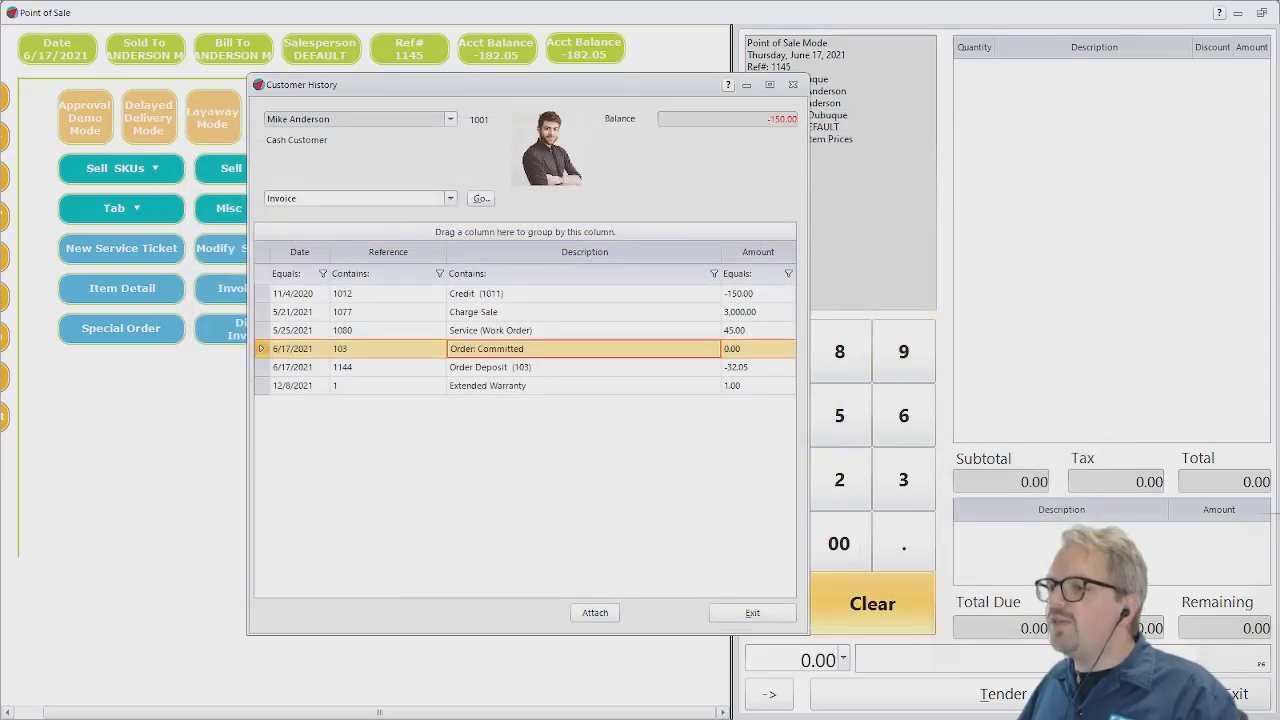
pyautogui.click(1237, 694)
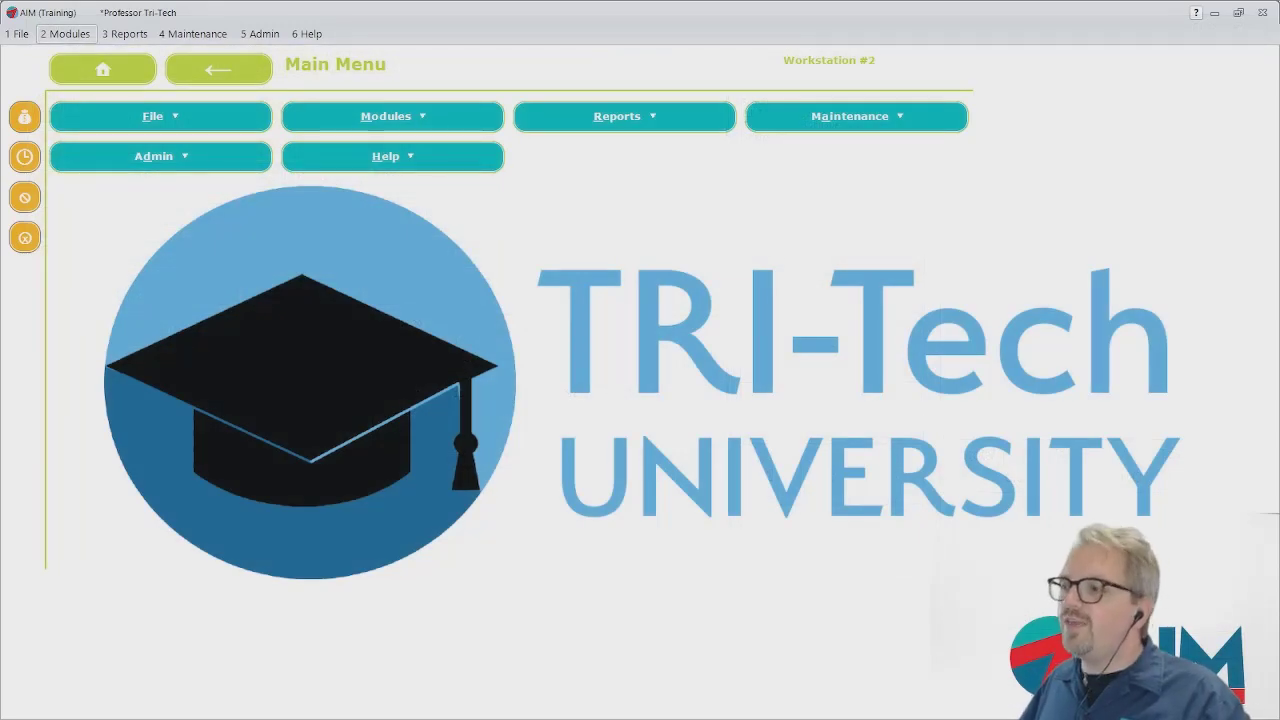
# Start receiving purchase orders and open the items on the 6/17/2021 Acme purchase order.
pyautogui.click(66, 33)
pyautogui.moveTo(90, 272)
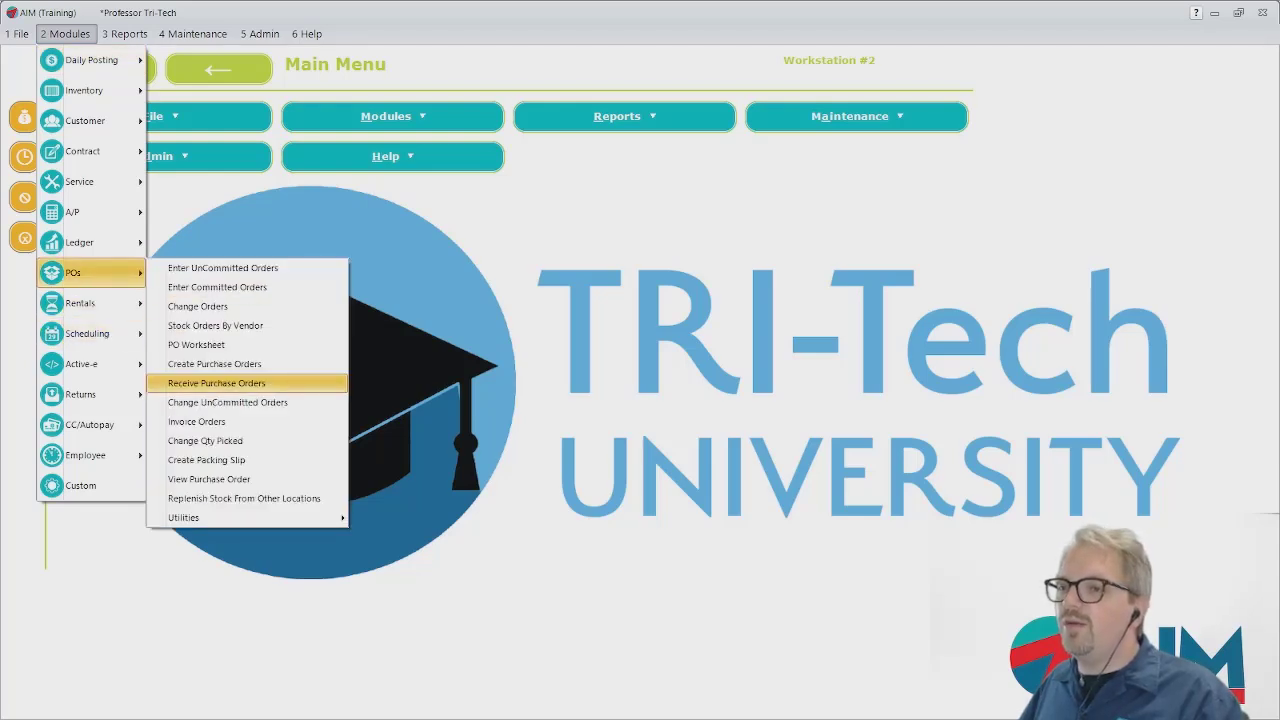
pyautogui.click(216, 383)
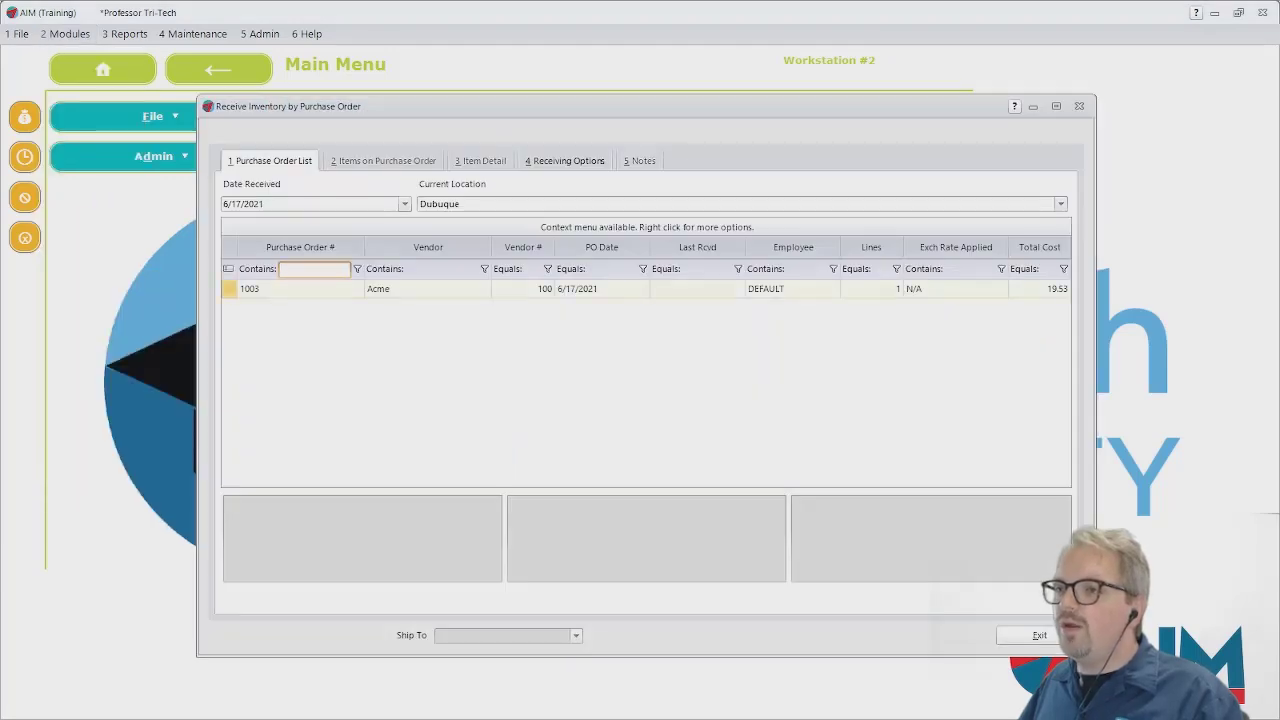
pyautogui.click(389, 290)
pyautogui.doubleClick(424, 291)
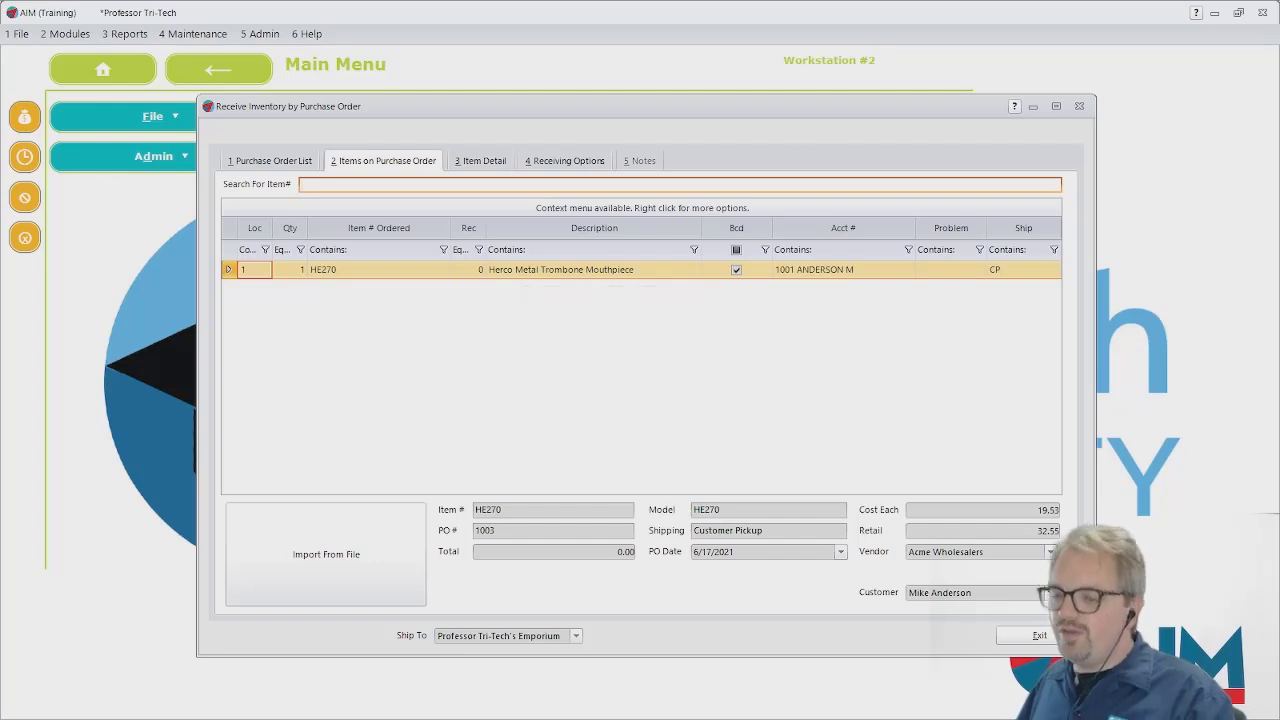
# Receive one HE270 Herco Metal Trombone Mouthpiece by item number and dismiss the barcode message.
pyautogui.write('HE')
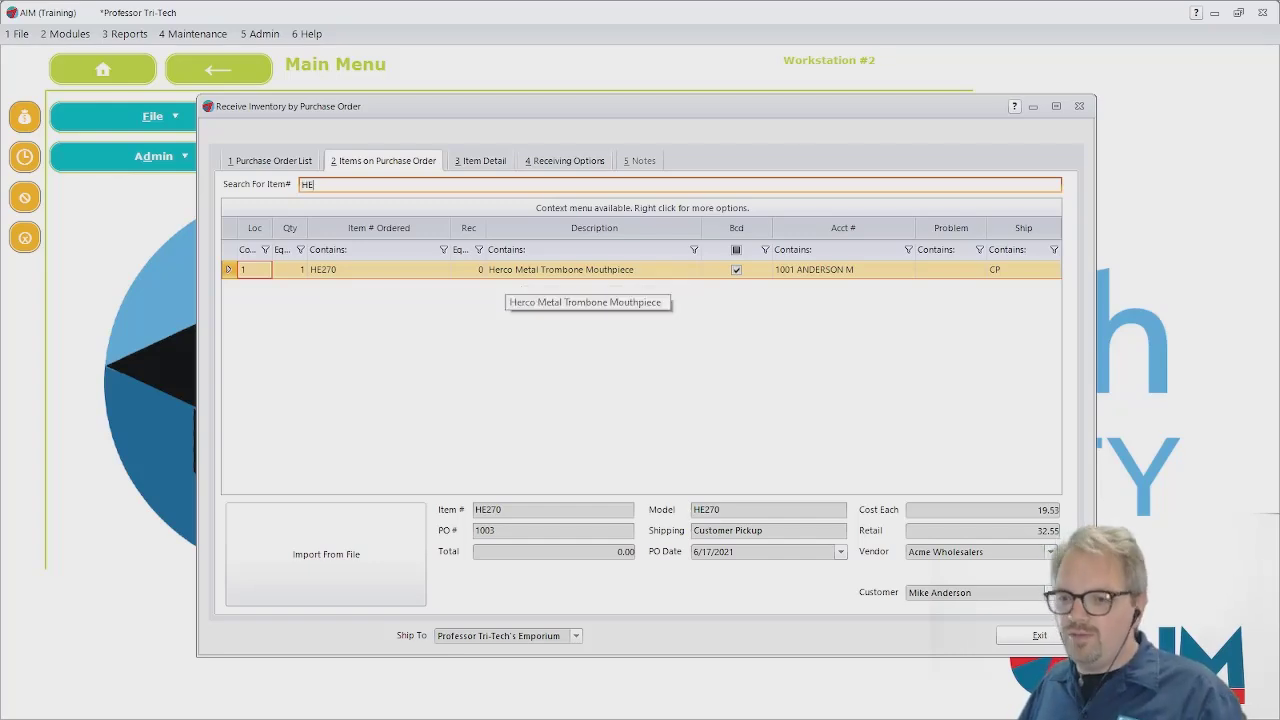
pyautogui.write('270')
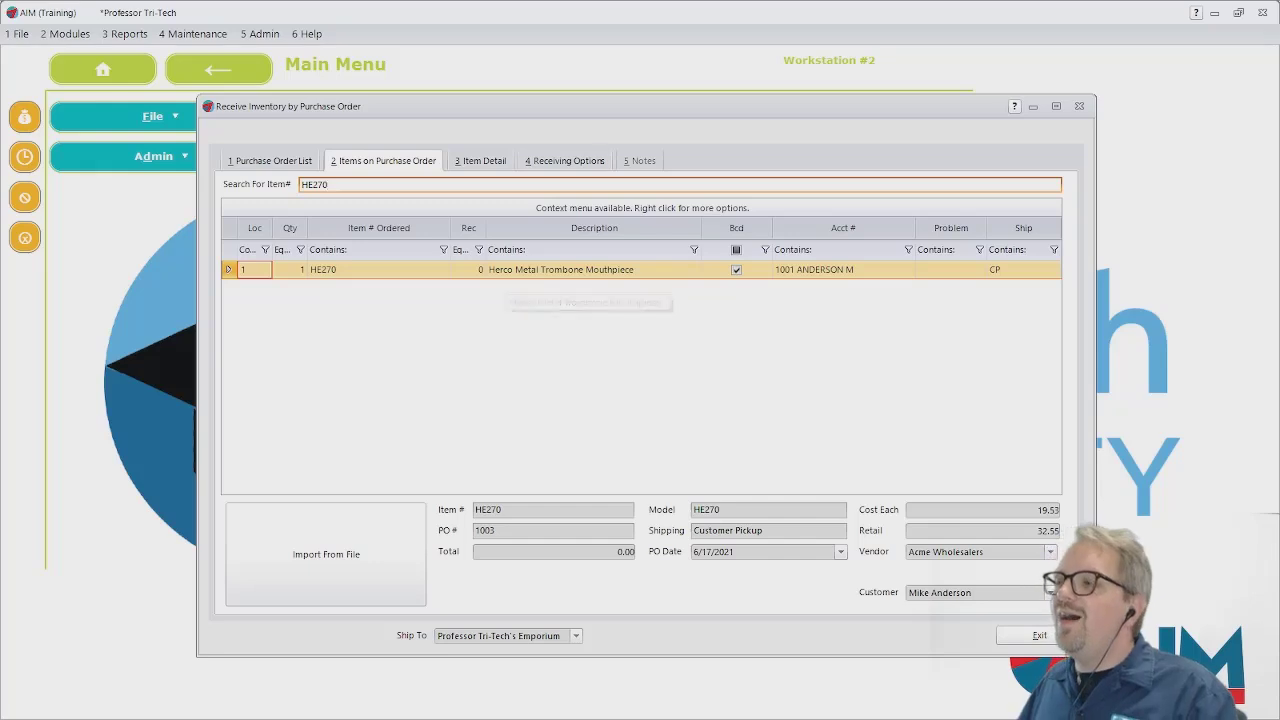
pyautogui.press('Return')
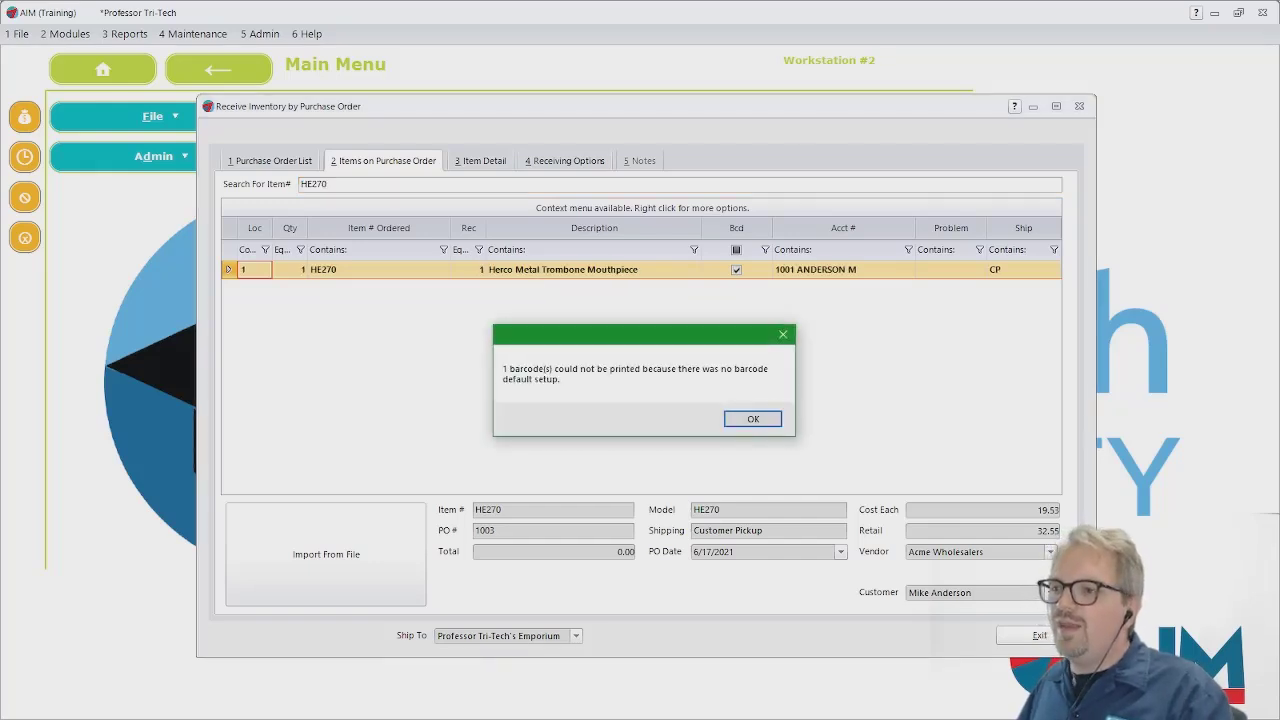
pyautogui.click(760, 418)
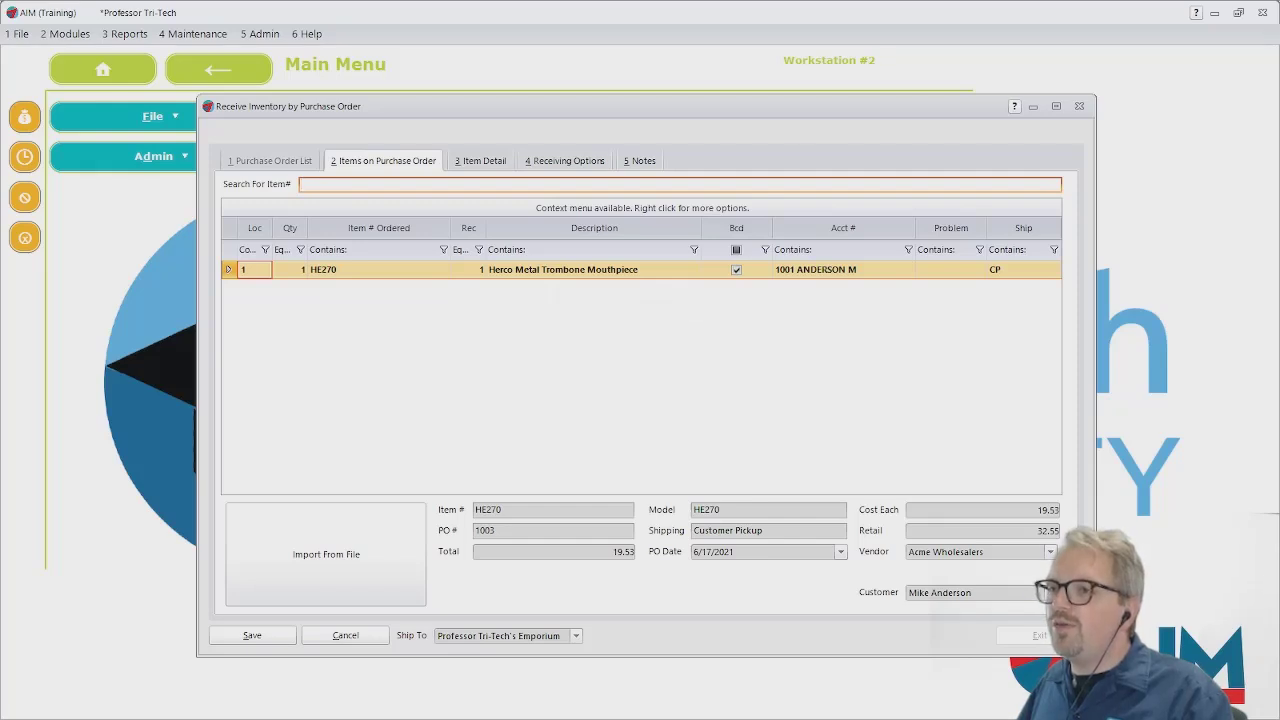
# Check the mouthpiece's received quantity and the receiving options, then save the receipt and close the receiving window.
pyautogui.click(468, 270)
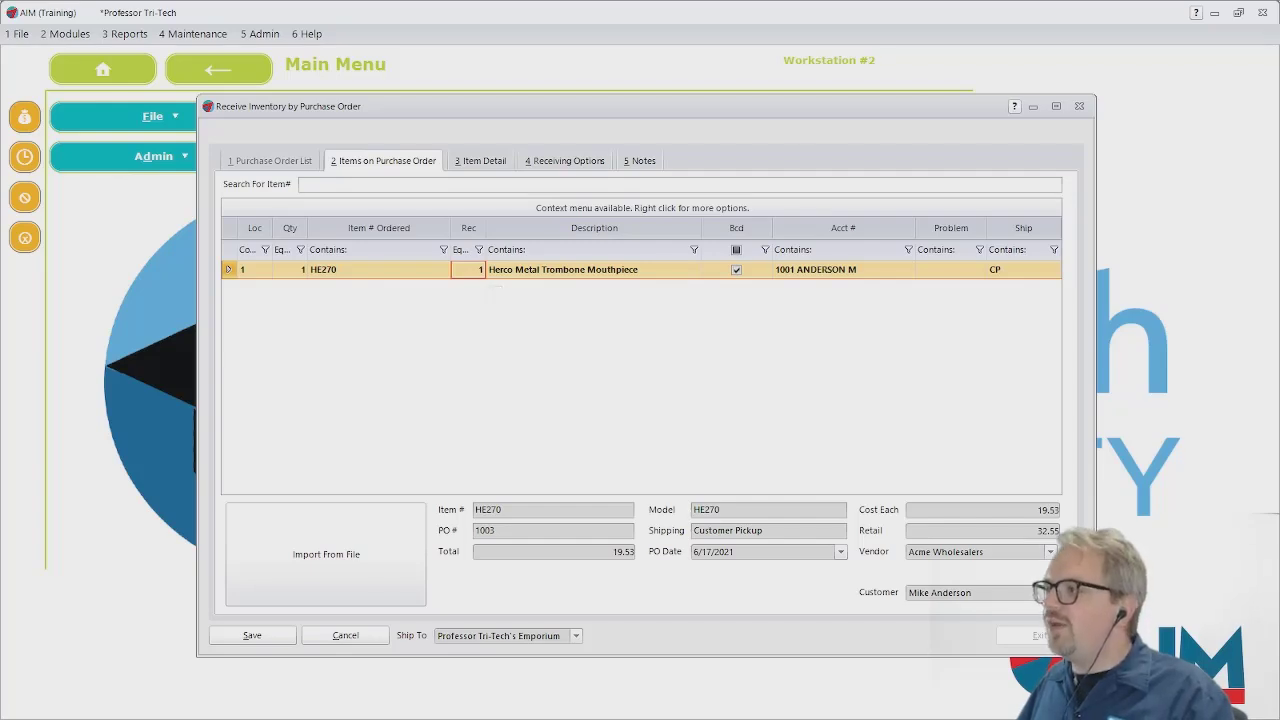
pyautogui.click(565, 161)
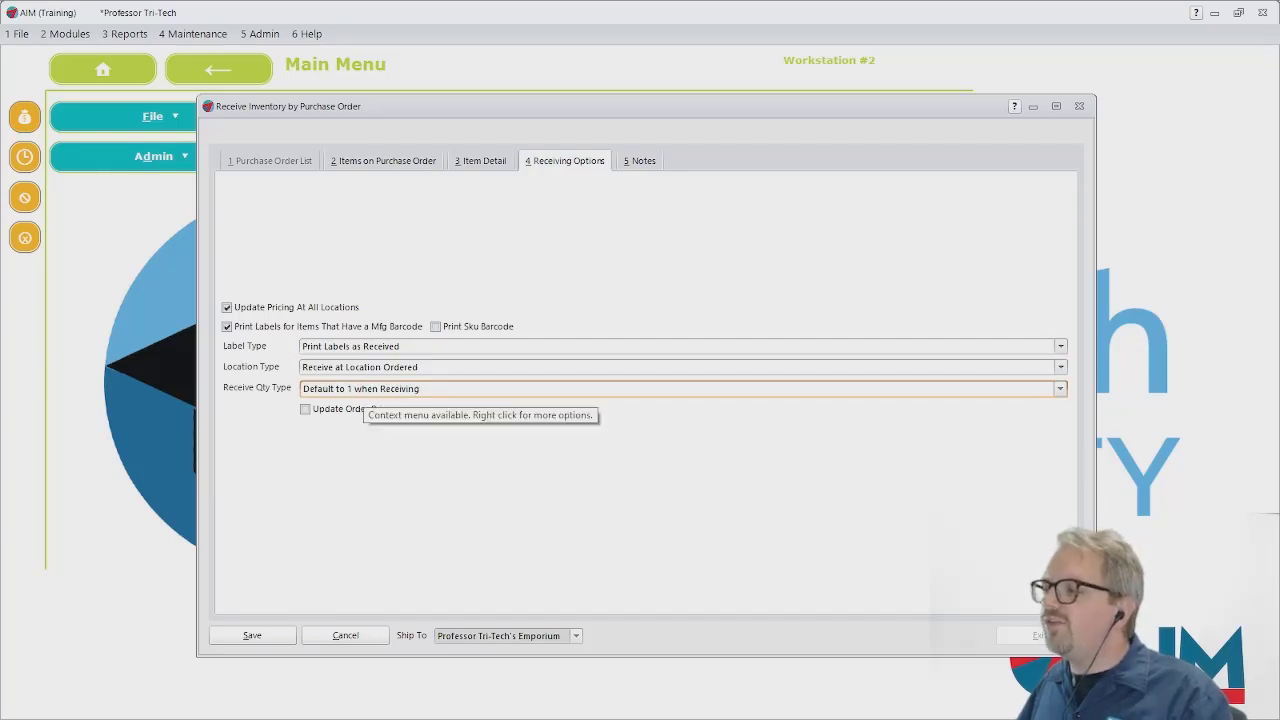
pyautogui.click(383, 161)
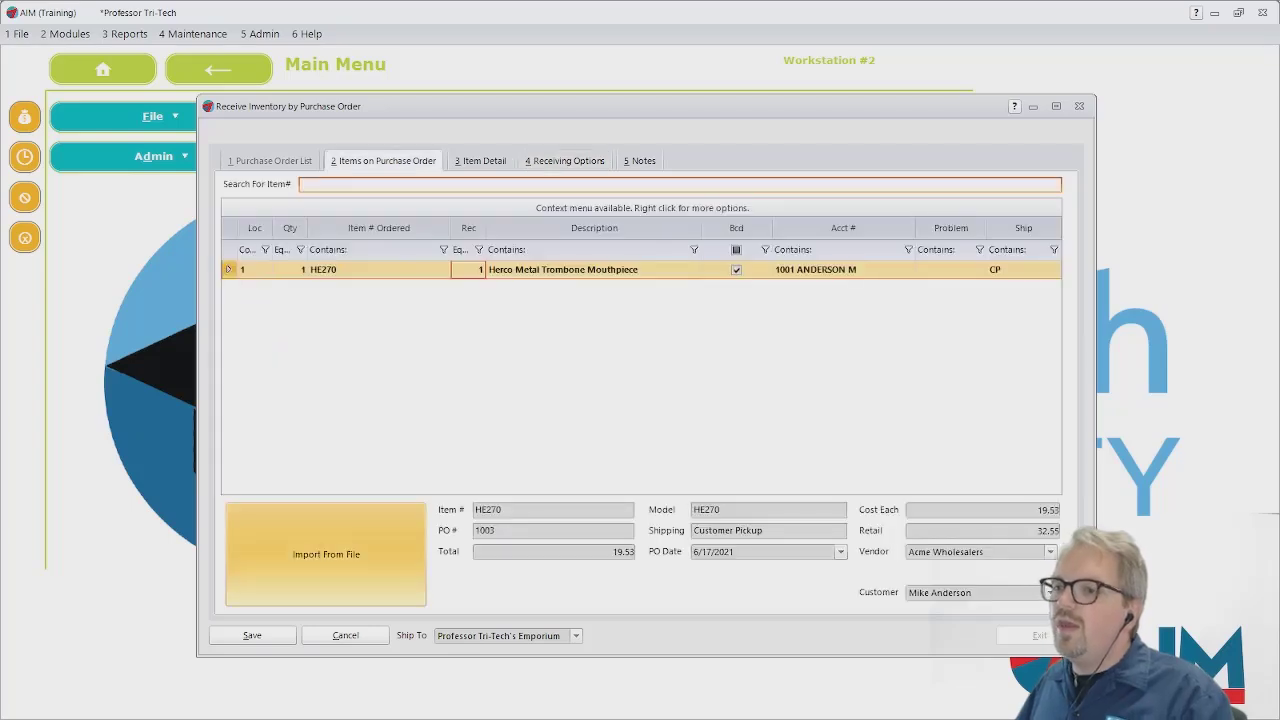
pyautogui.click(252, 636)
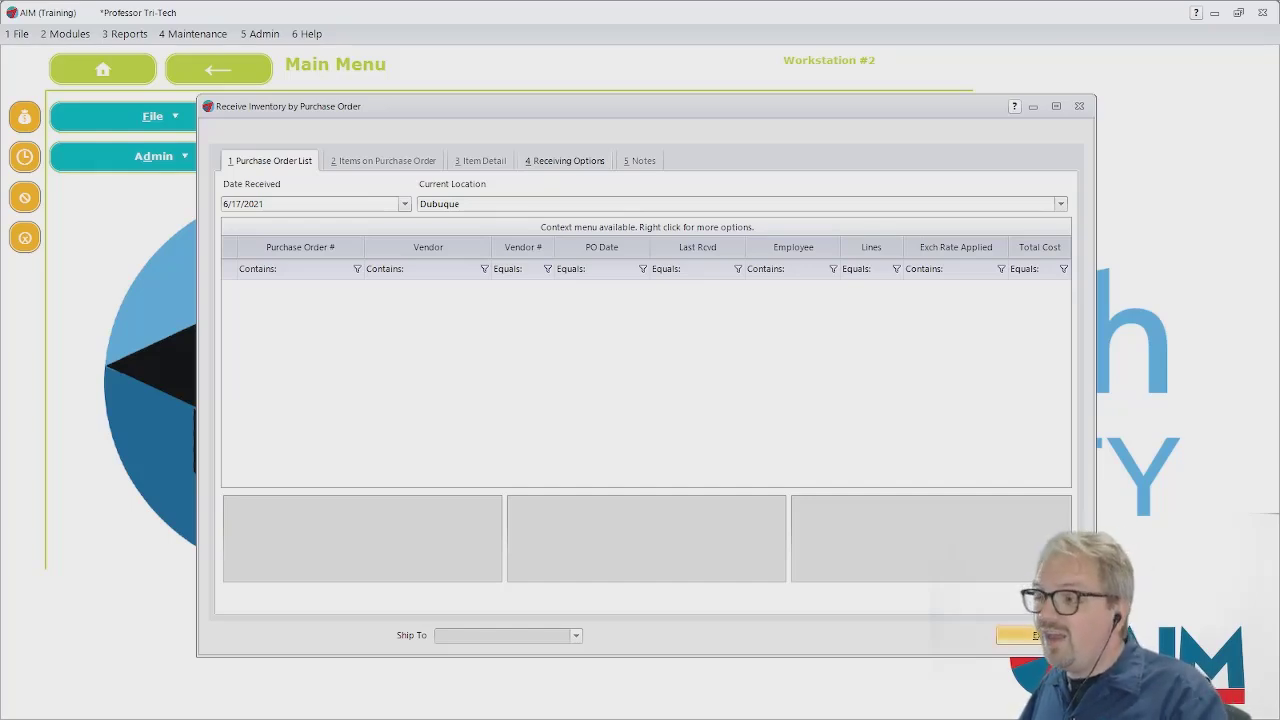
pyautogui.click(1038, 635)
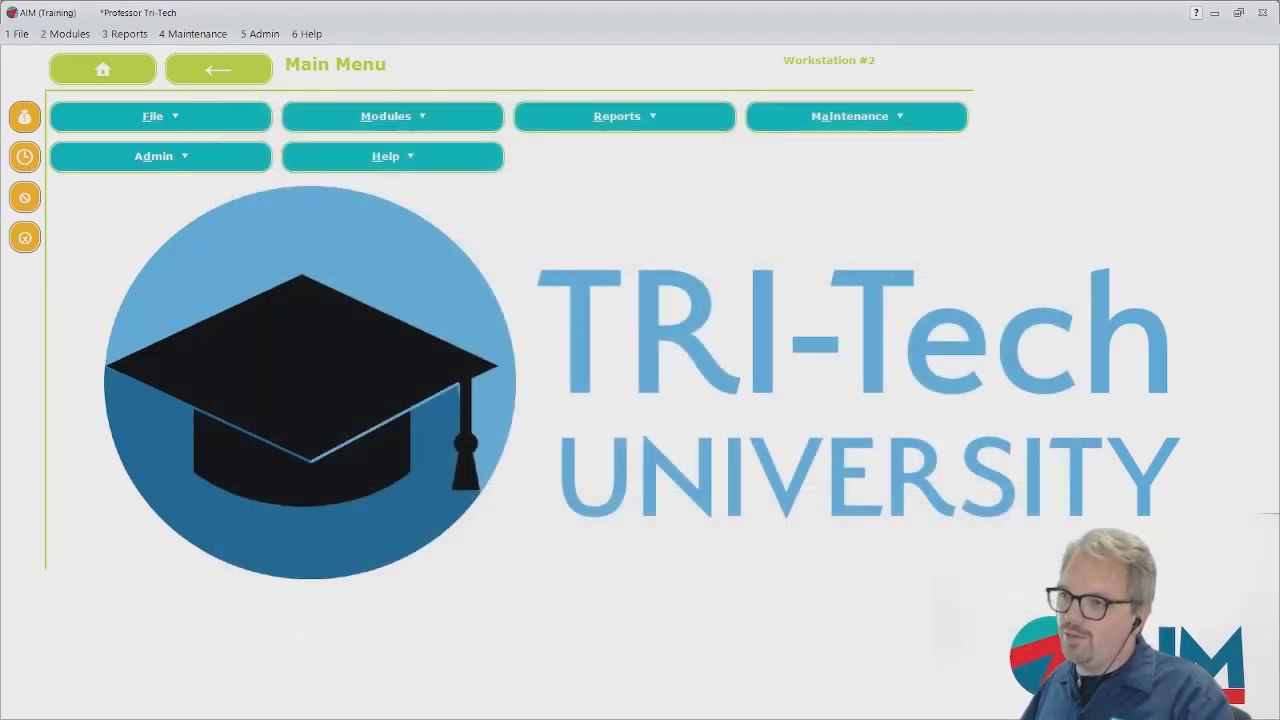
# Look up item HE270 in the inventory history for all locations.
pyautogui.click(66, 34)
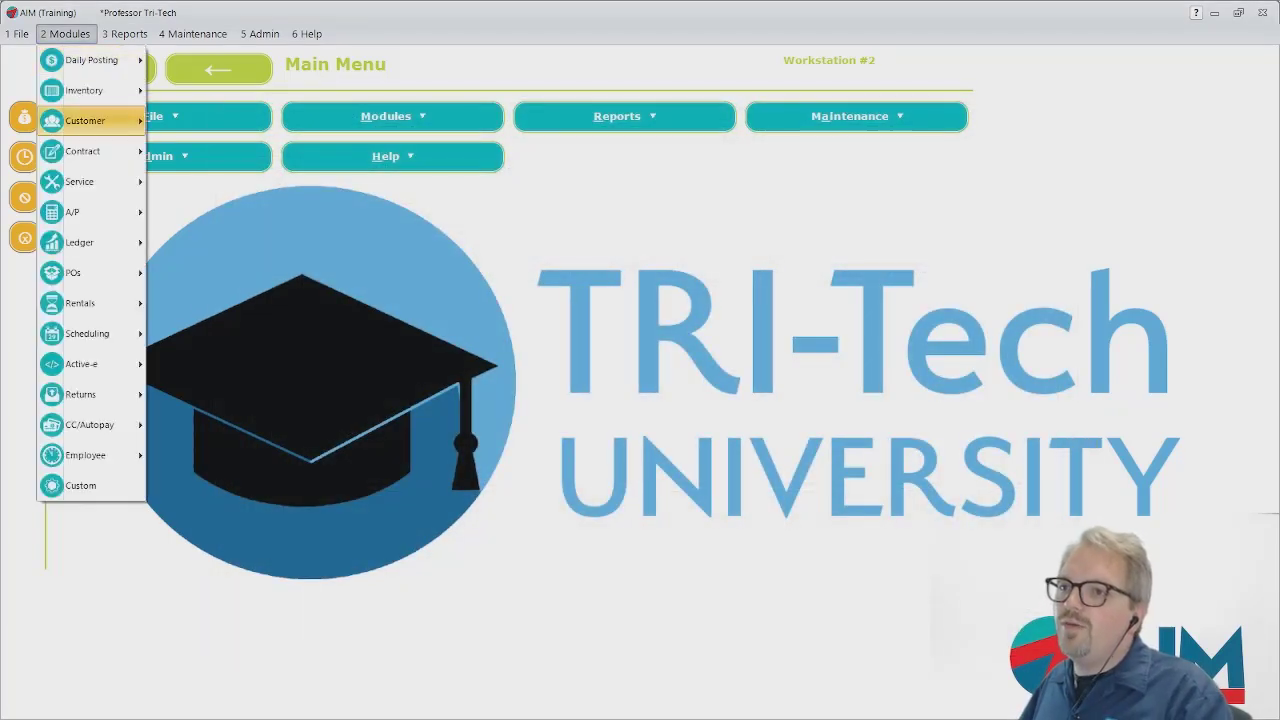
pyautogui.moveTo(90, 91)
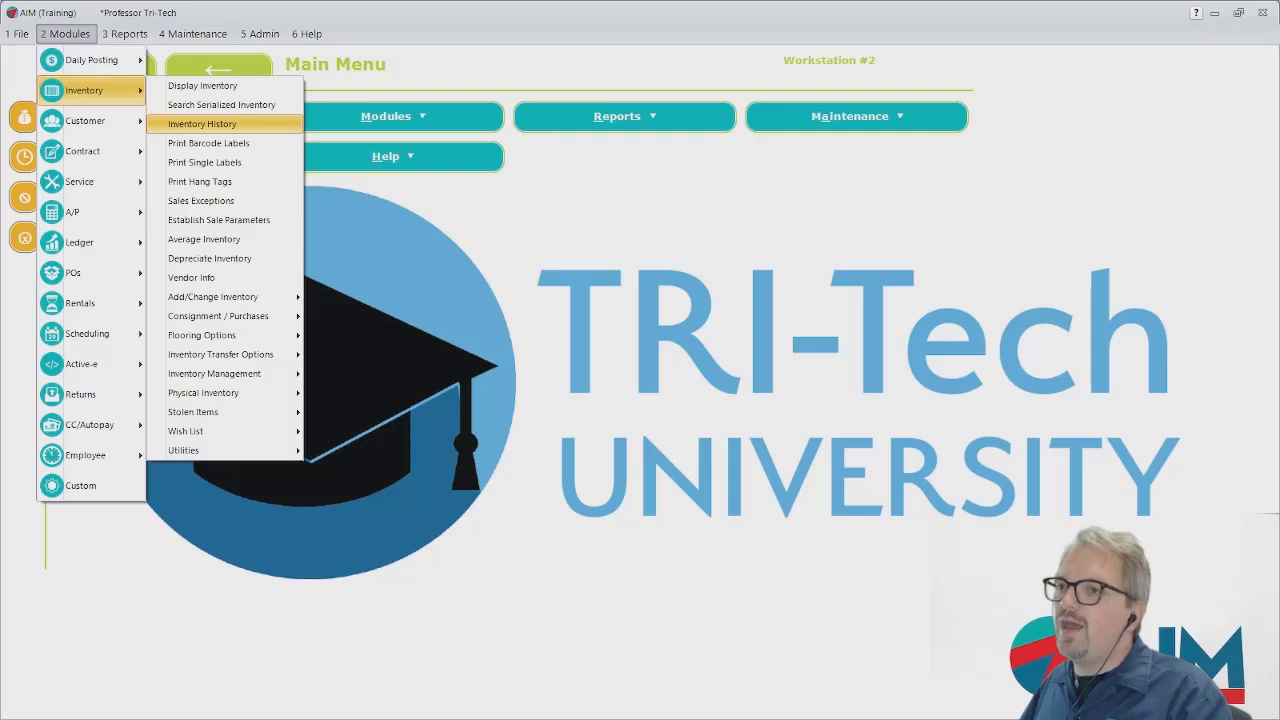
pyautogui.click(202, 124)
pyautogui.write('HE270')
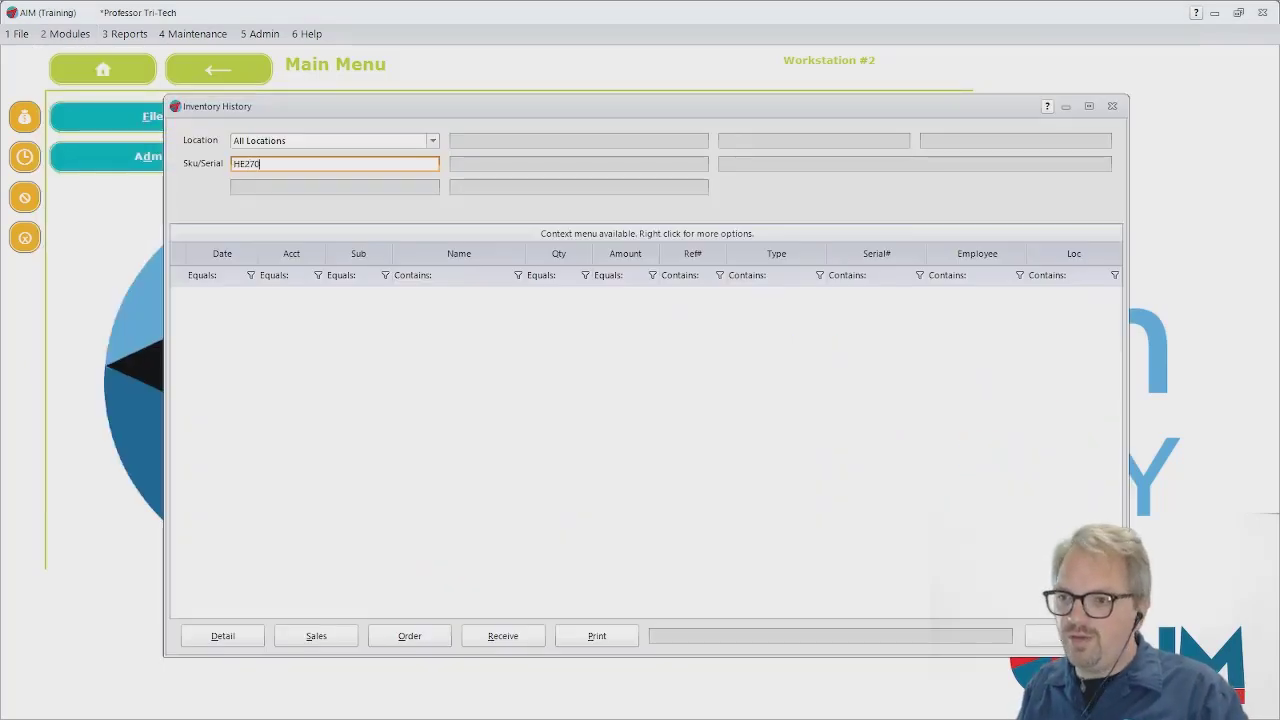
pyautogui.press('Return')
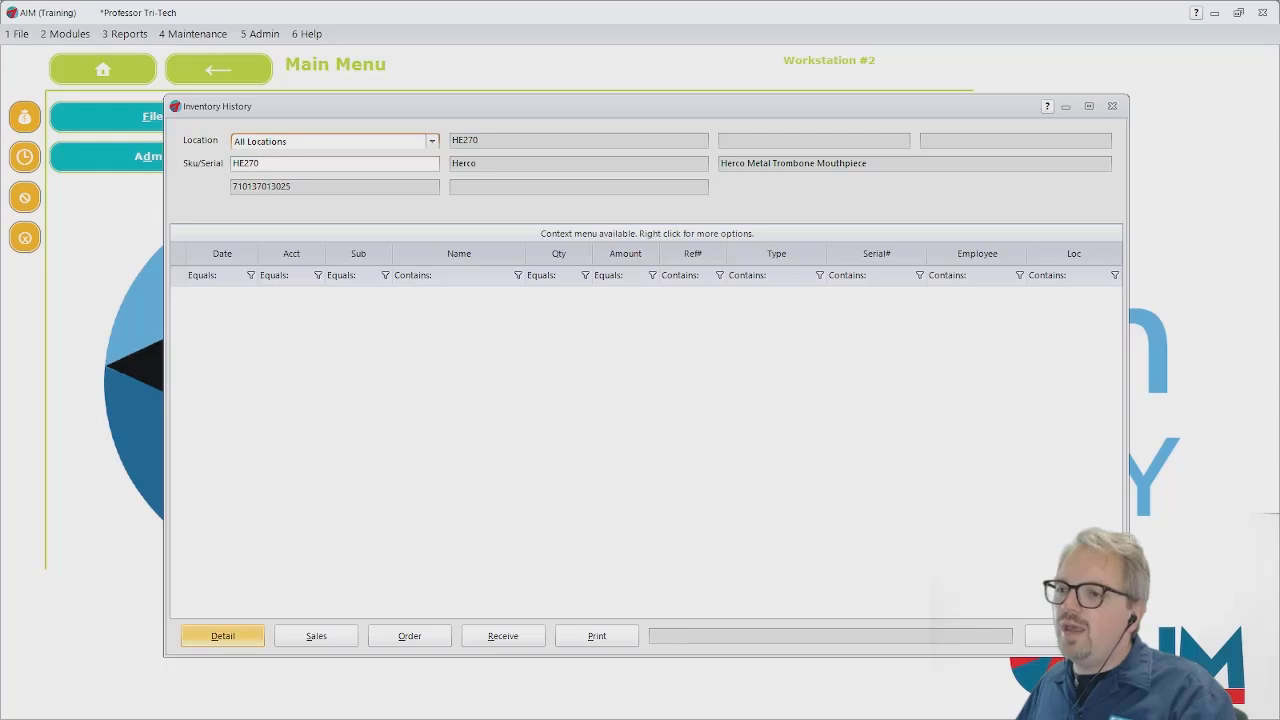
# Show the mouthpiece's inventory detail and compare its quantity on hand with its quantity available.
pyautogui.click(222, 636)
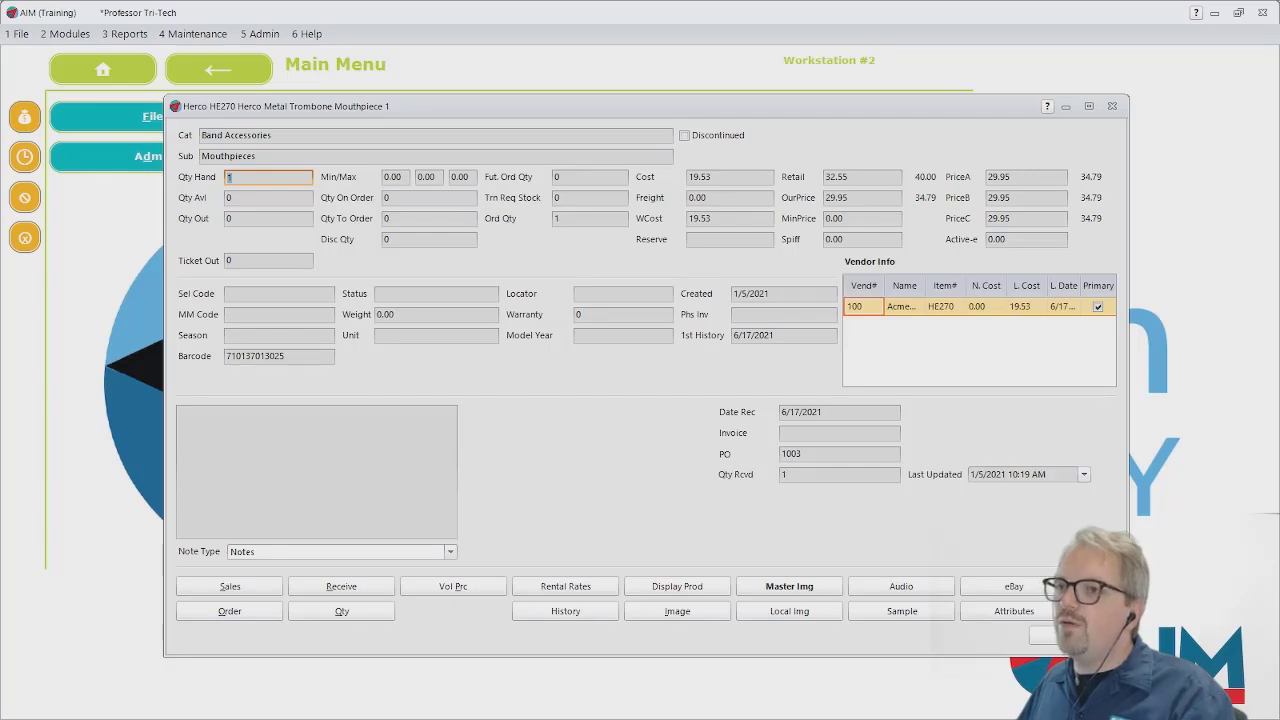
pyautogui.click(268, 198)
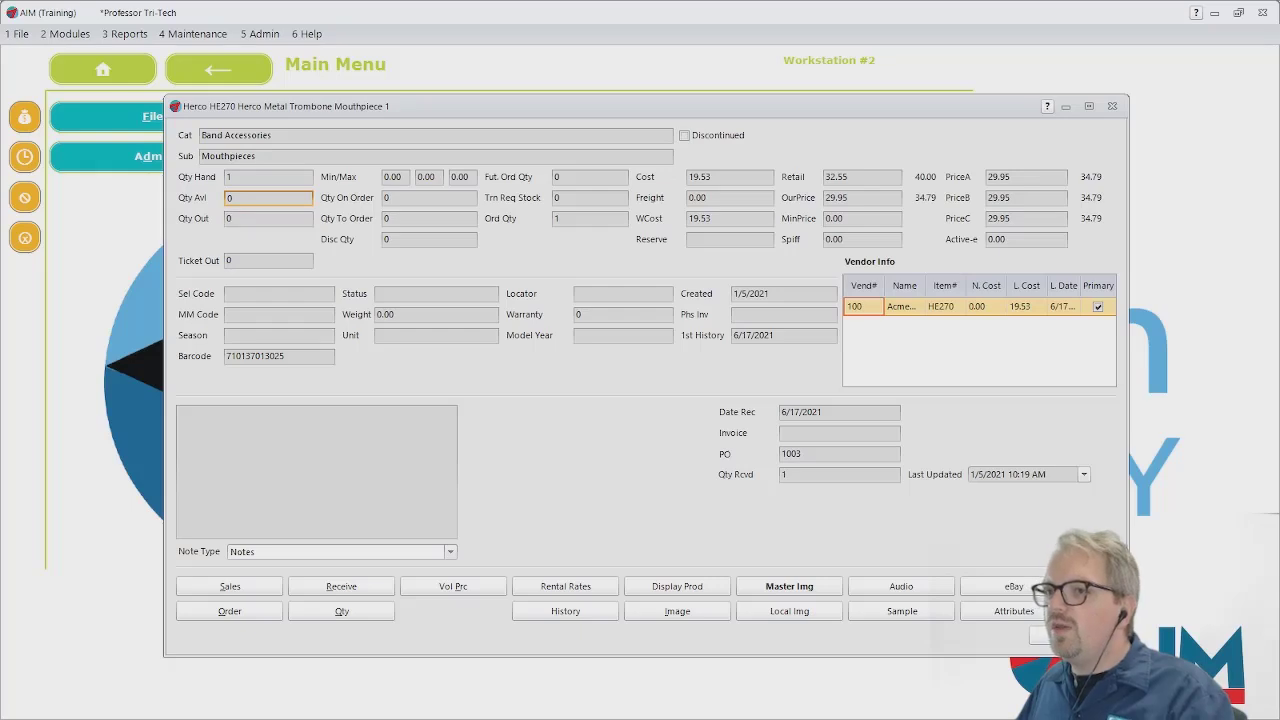
pyautogui.doubleClick(240, 198)
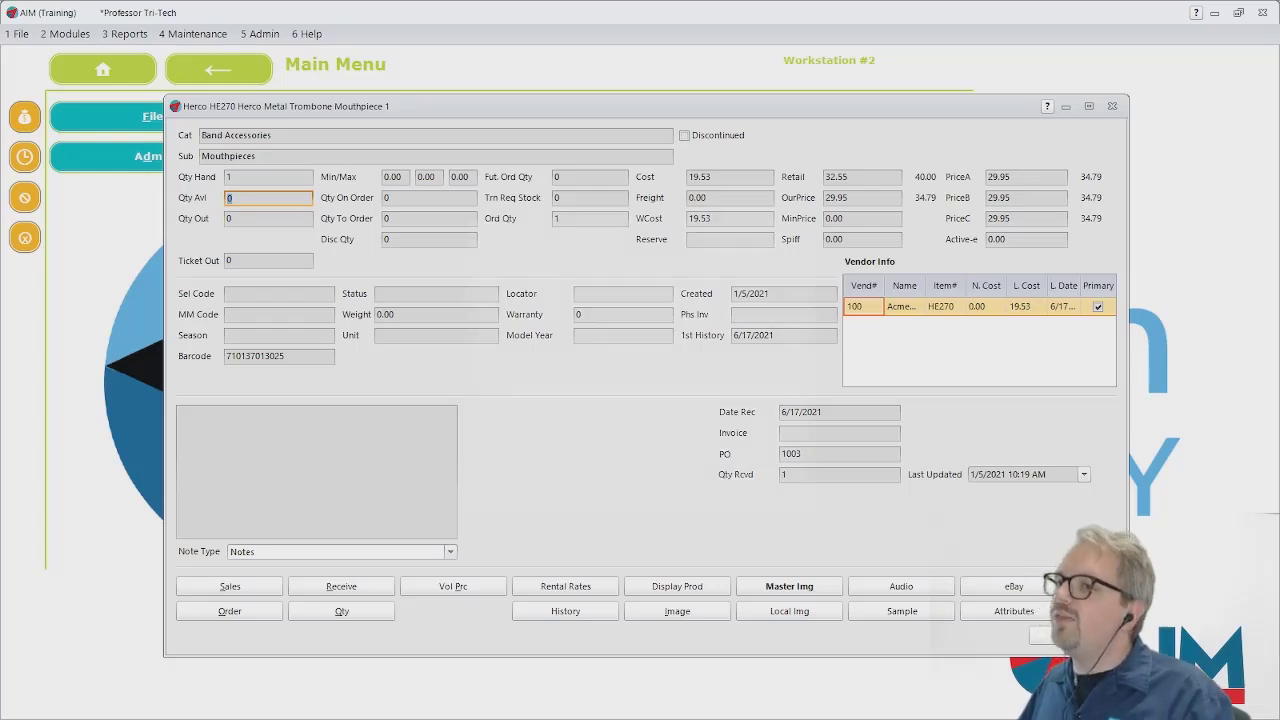
# Check which customer order is reserving the mouthpiece's available quantity, then close the item detail.
pyautogui.doubleClick(250, 198)
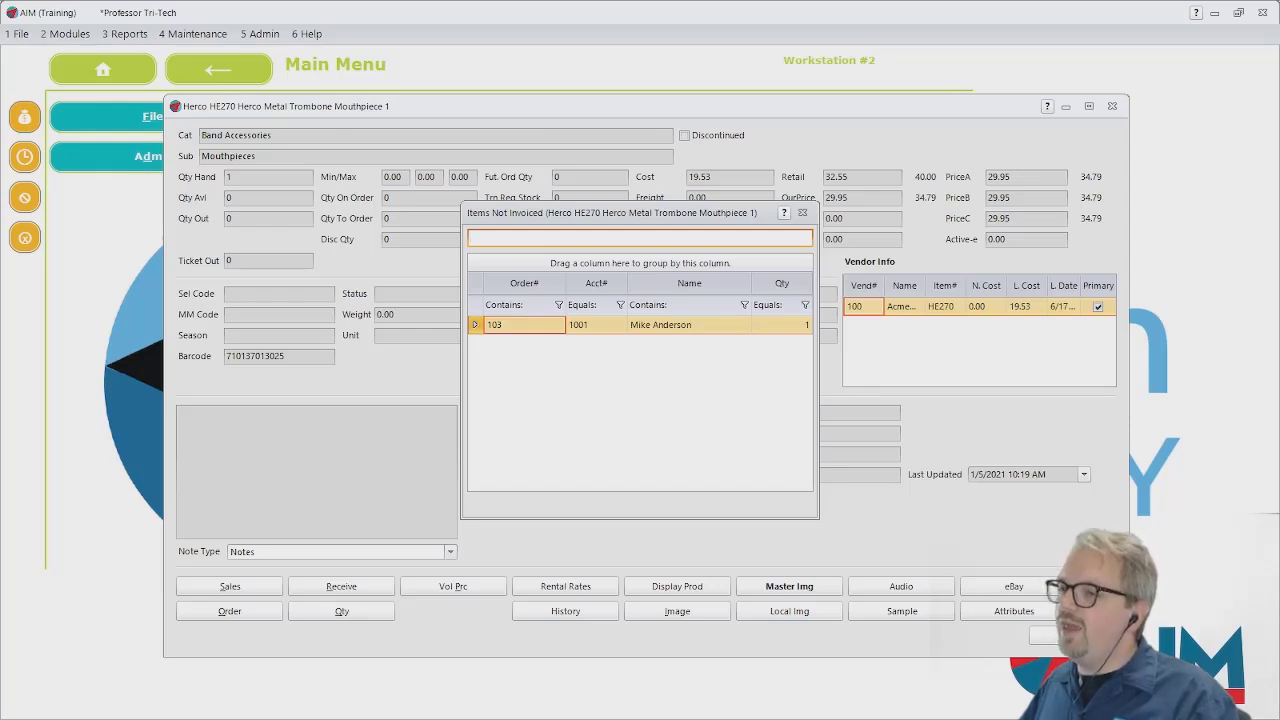
pyautogui.click(790, 325)
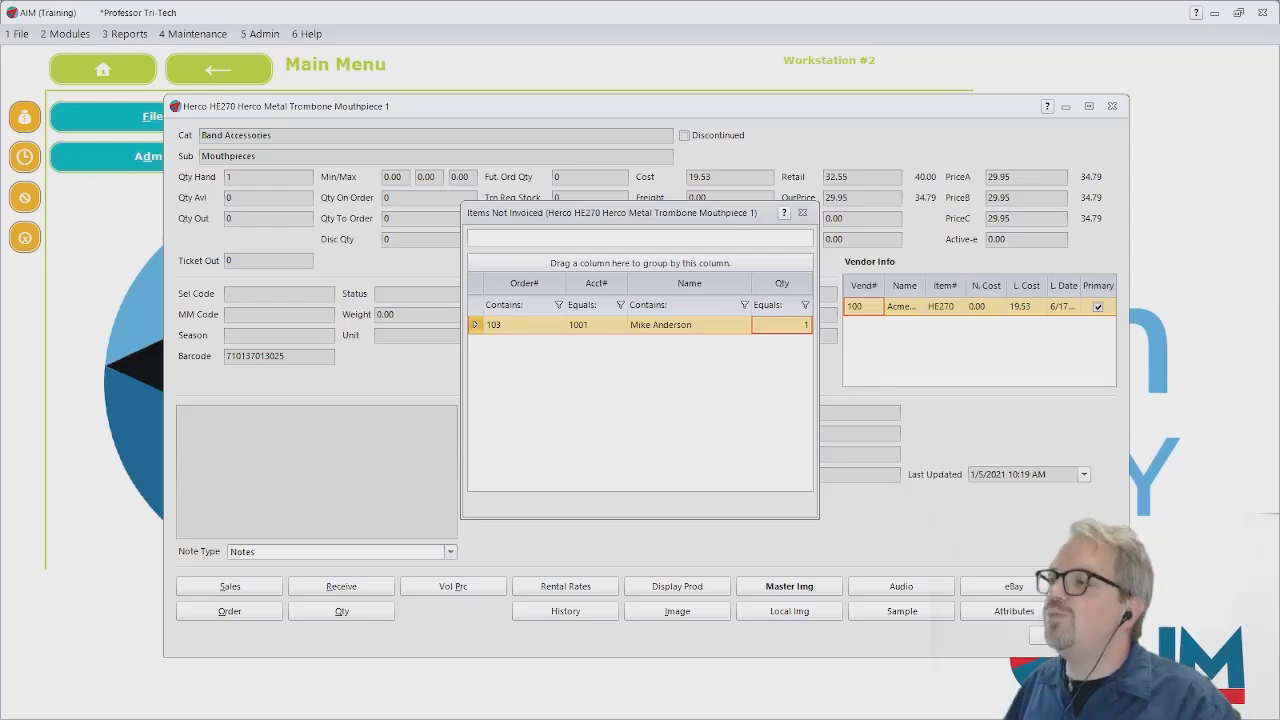
pyautogui.press('Escape')
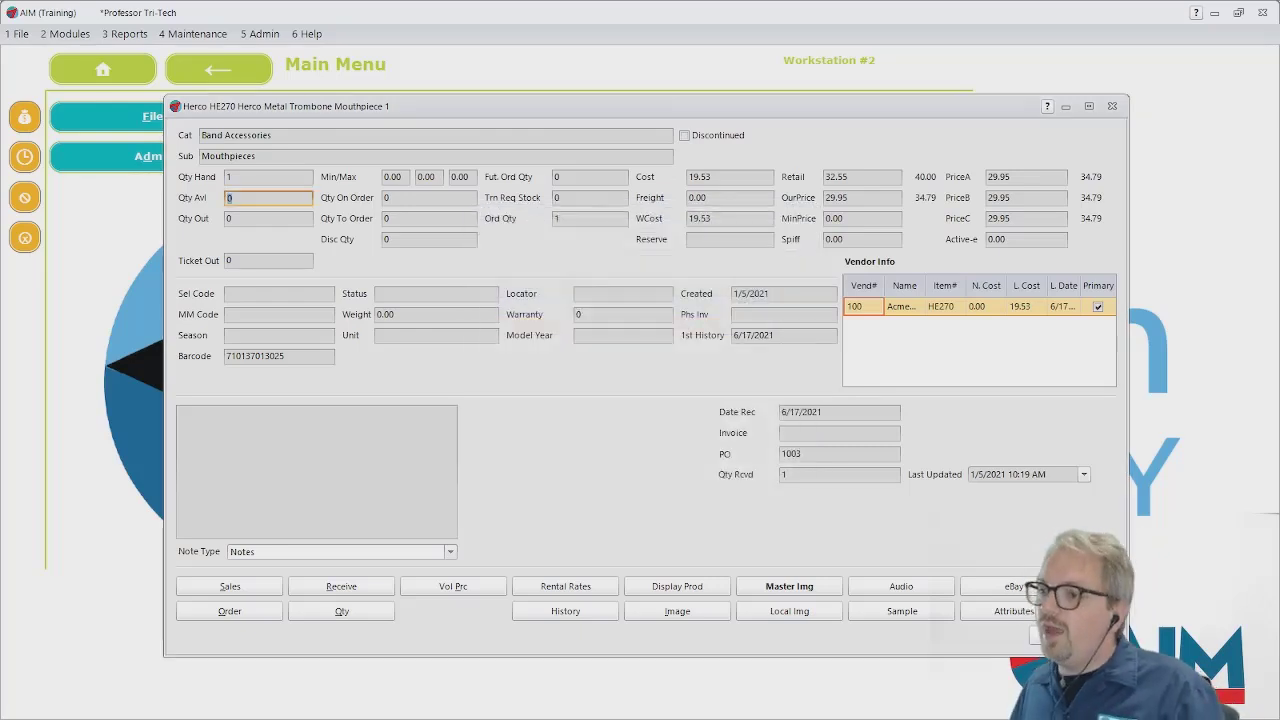
pyautogui.hotkey('alt', 'h')
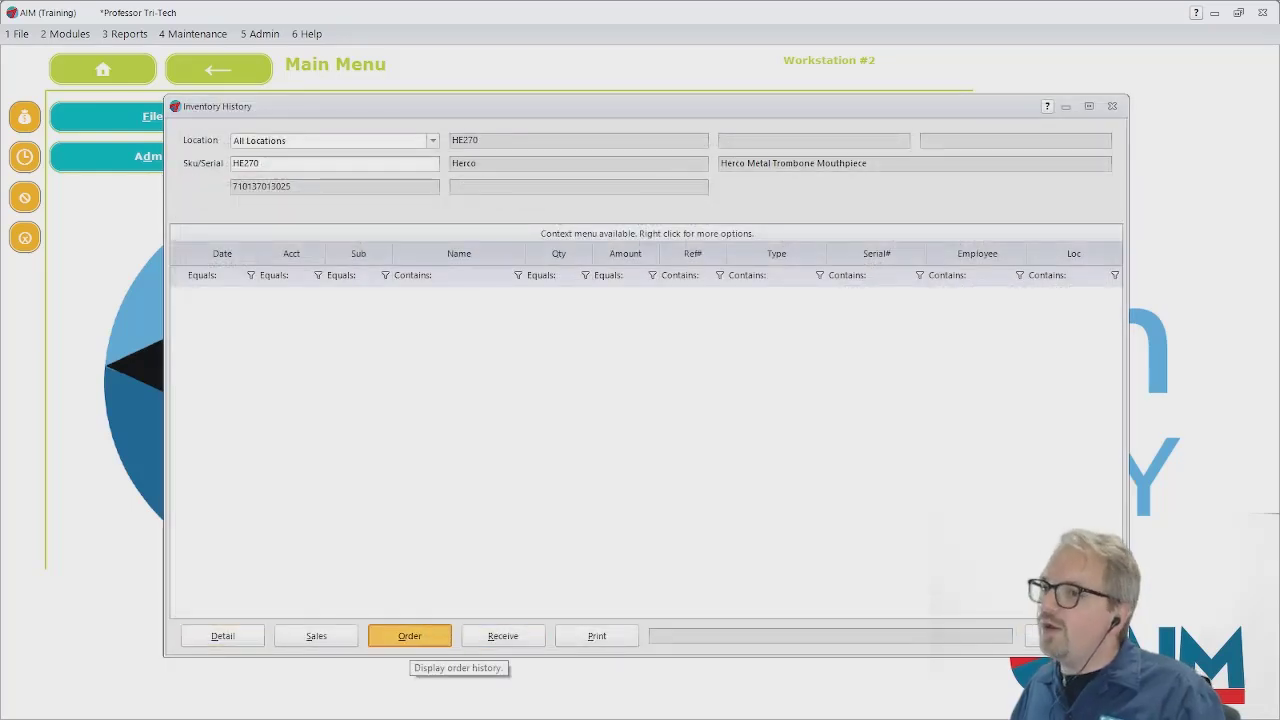
# Review the mouthpiece's order history for its ordered, received and invoiced quantities, then close the inventory history.
pyautogui.click(410, 636)
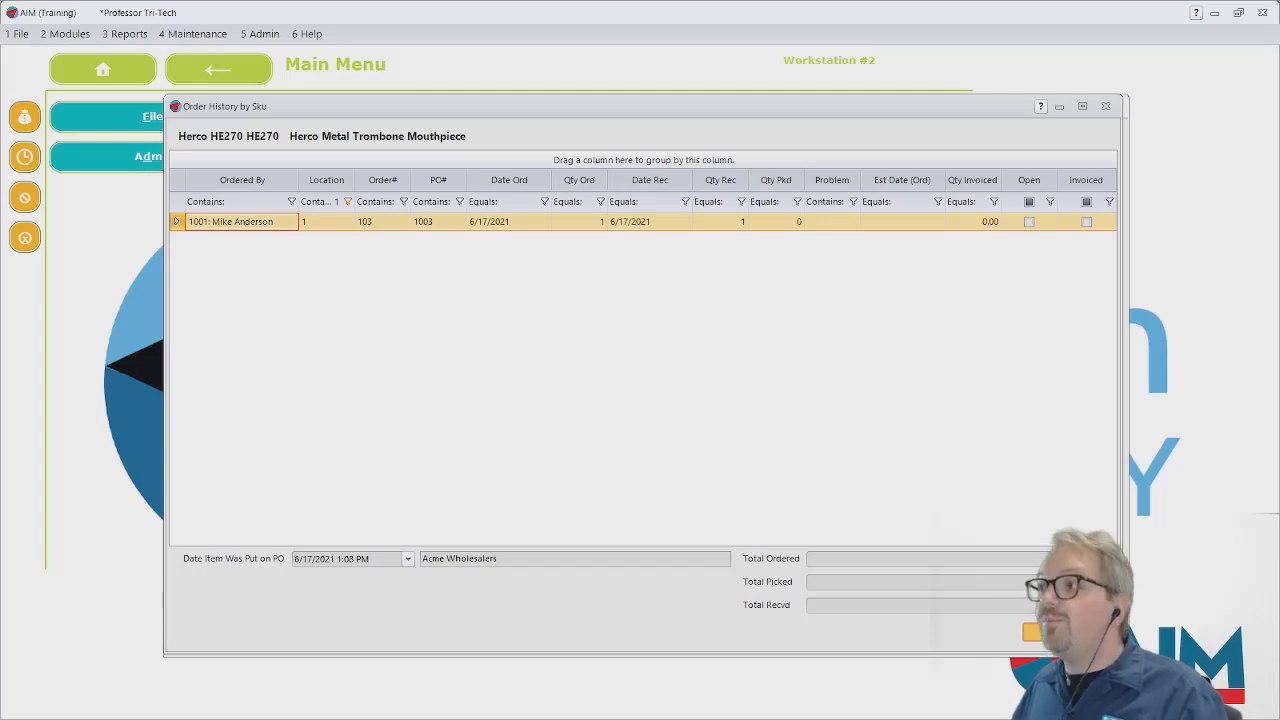
pyautogui.click(1030, 632)
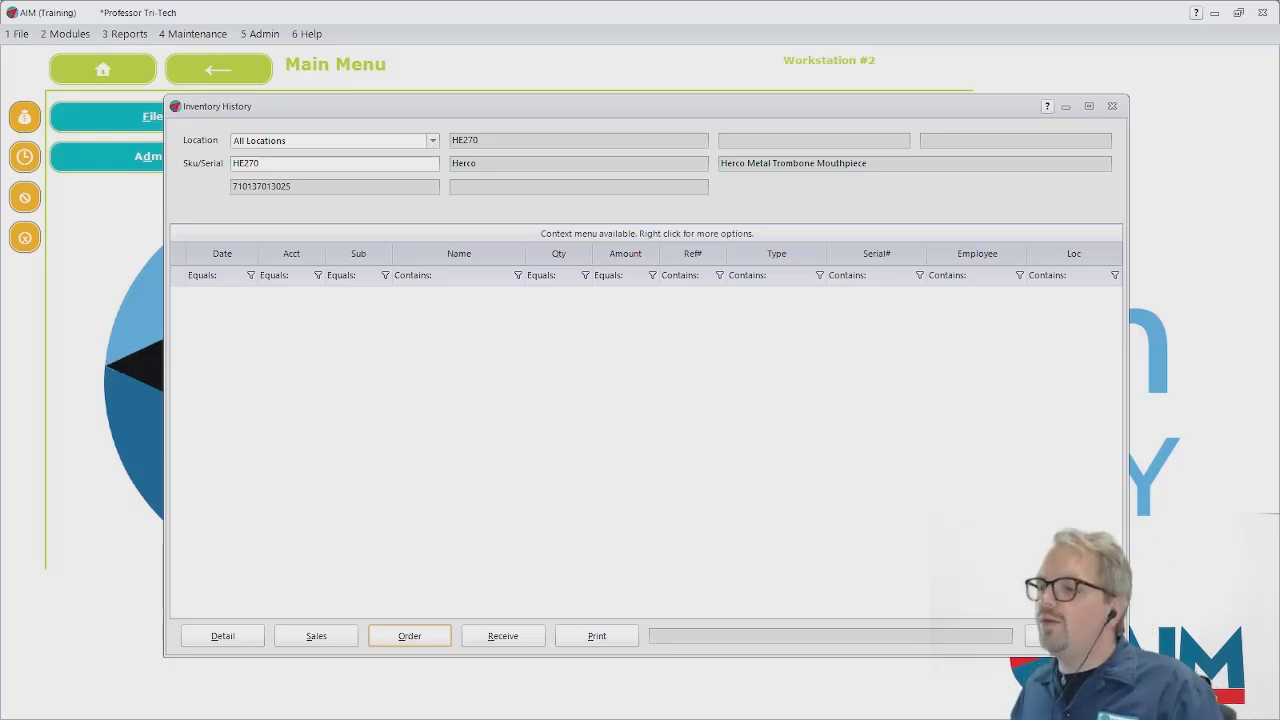
pyautogui.click(1035, 636)
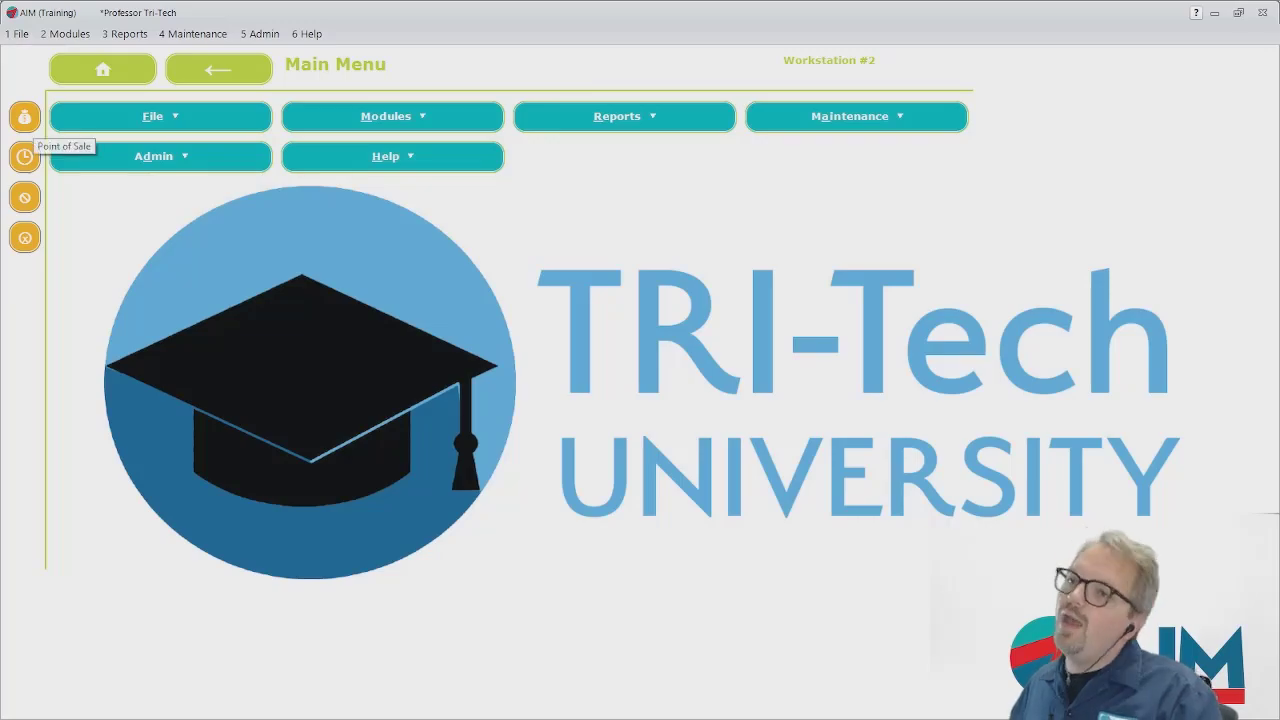
# Start a point-of-sale transaction for the customer with the special order and dismiss the special-order notice.
pyautogui.click(25, 117)
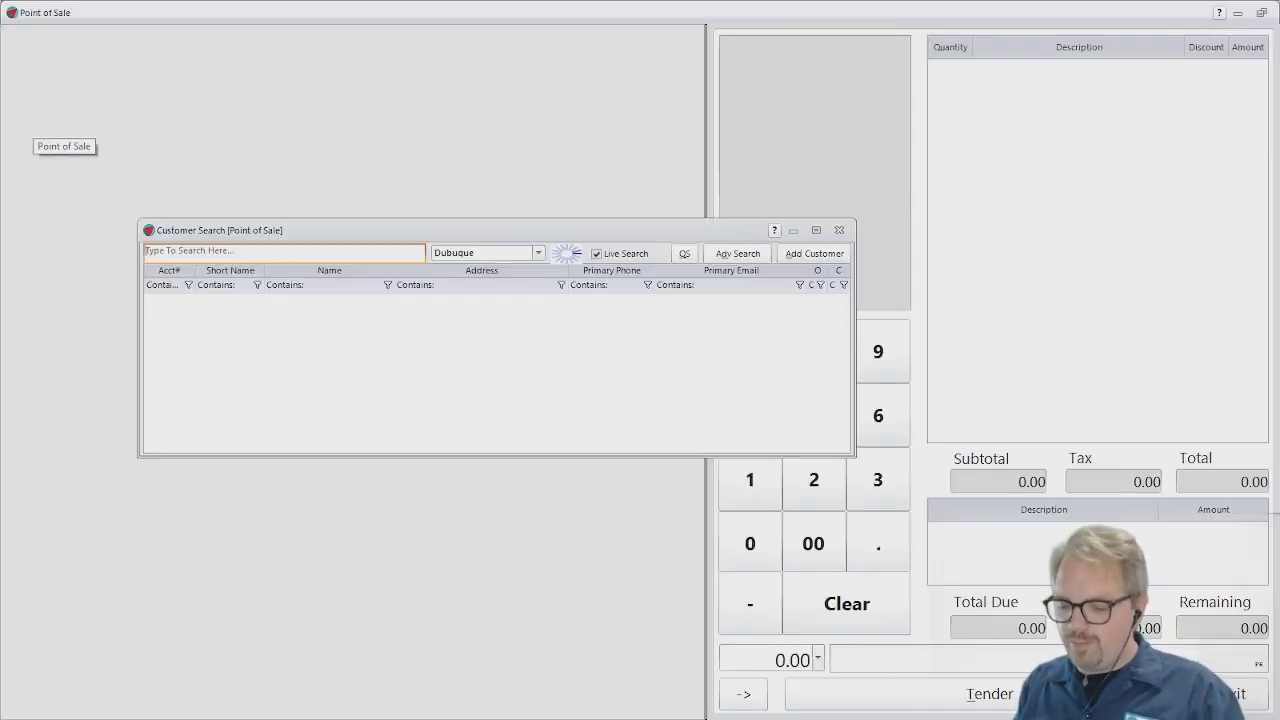
pyautogui.write('mike')
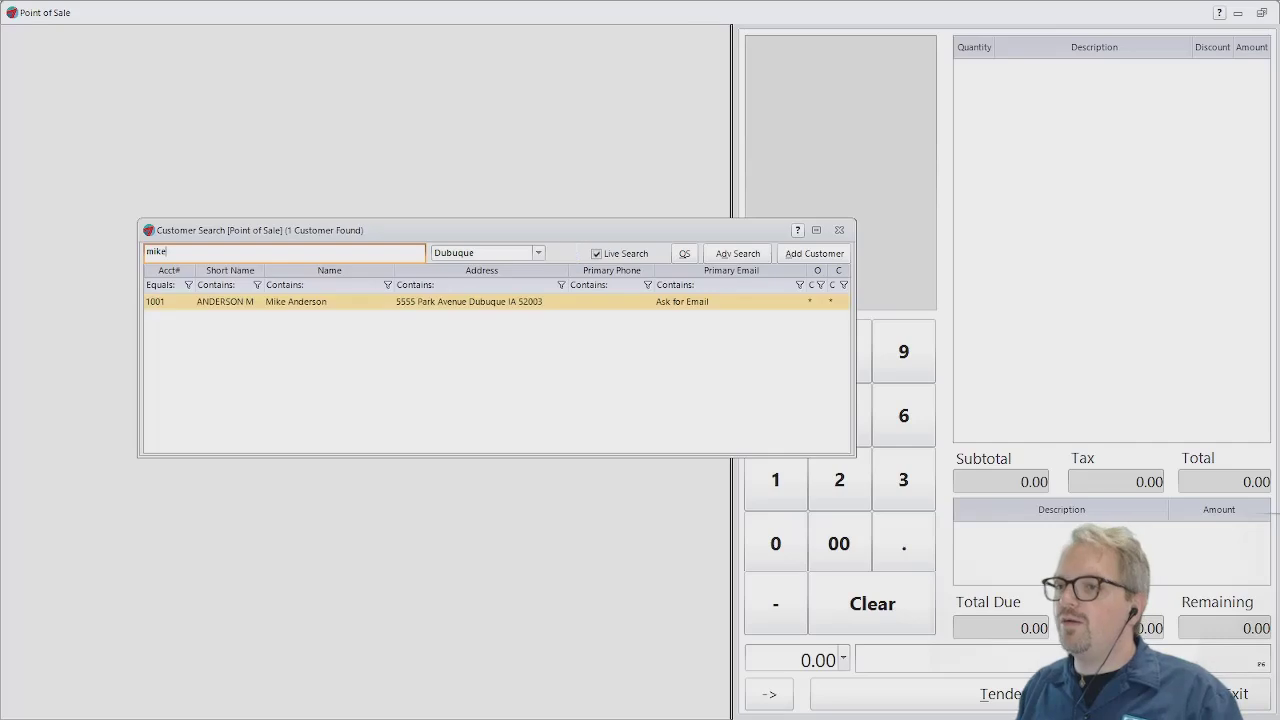
pyautogui.press('Return')
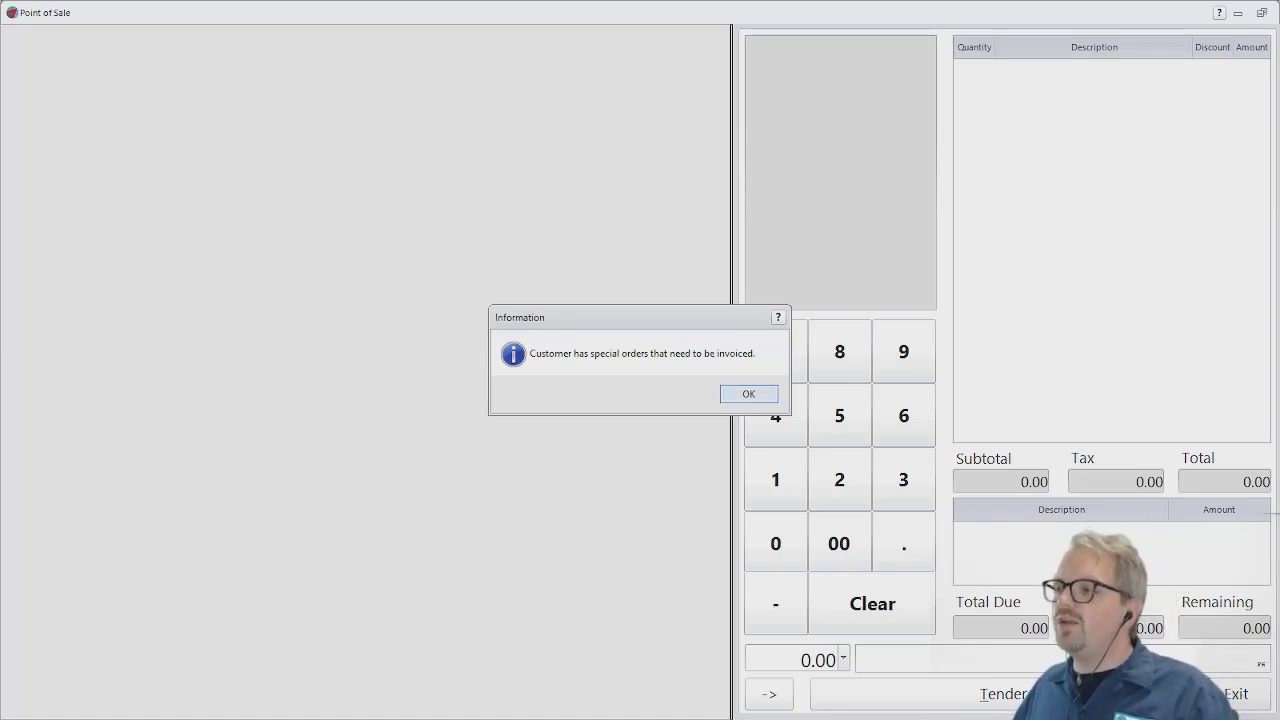
pyautogui.press('Return')
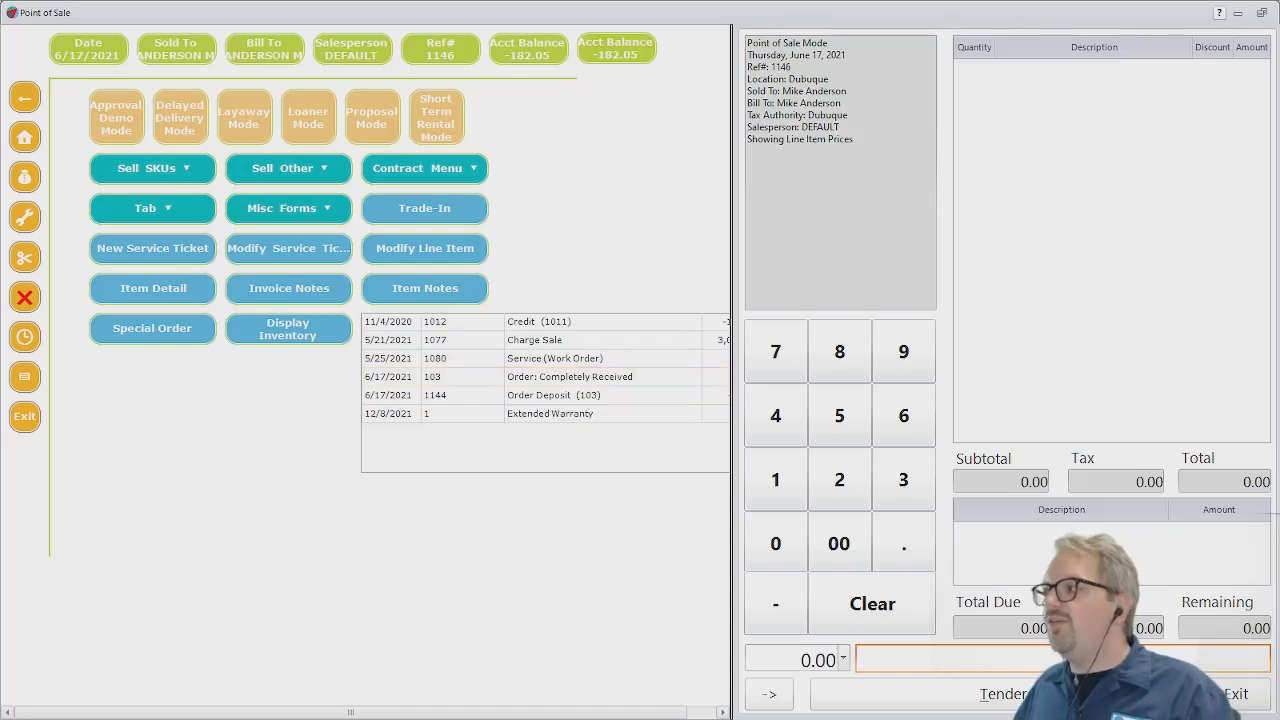
# Review the customer's completely received mouthpiece order and pull it into the sale.
pyautogui.click(289, 209)
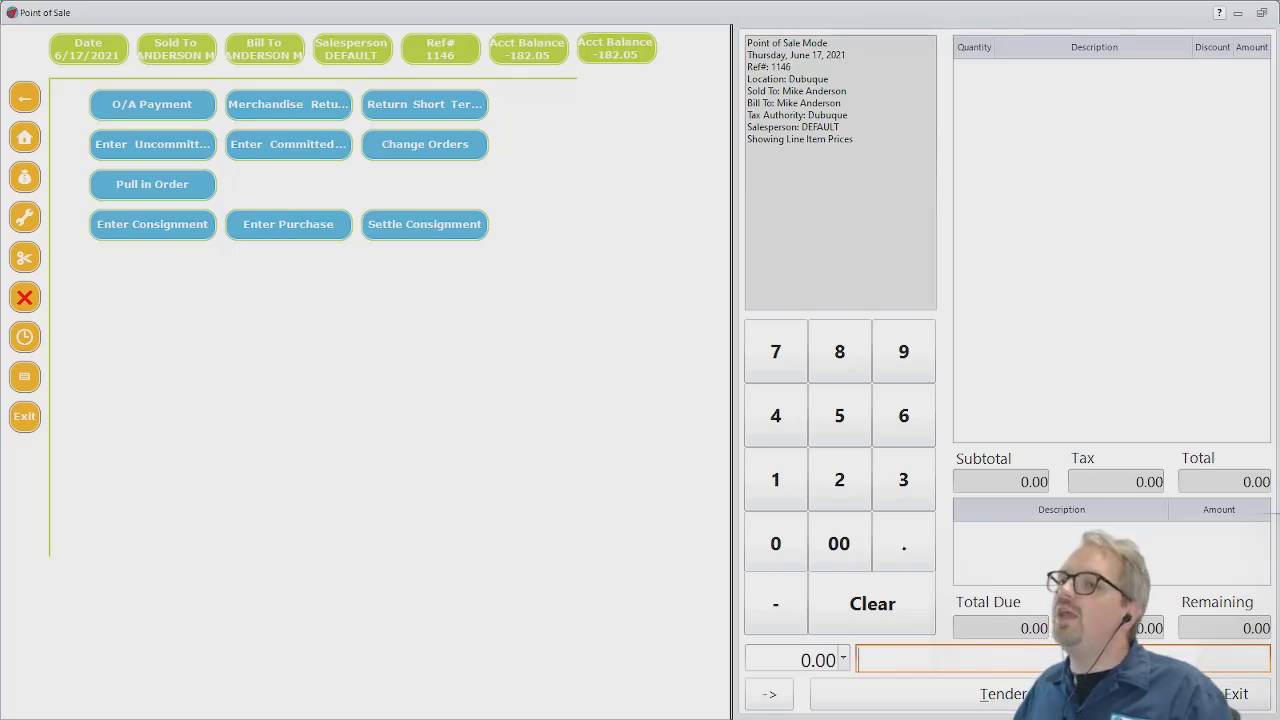
pyautogui.click(152, 185)
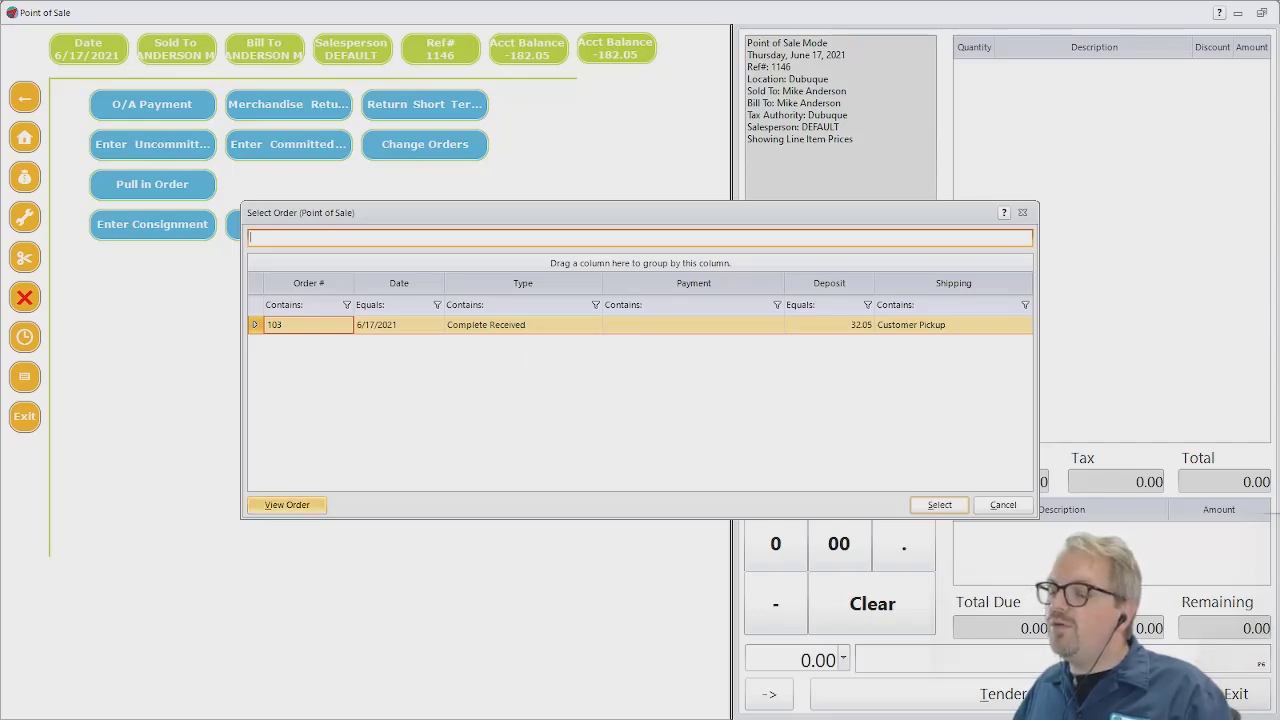
pyautogui.click(287, 505)
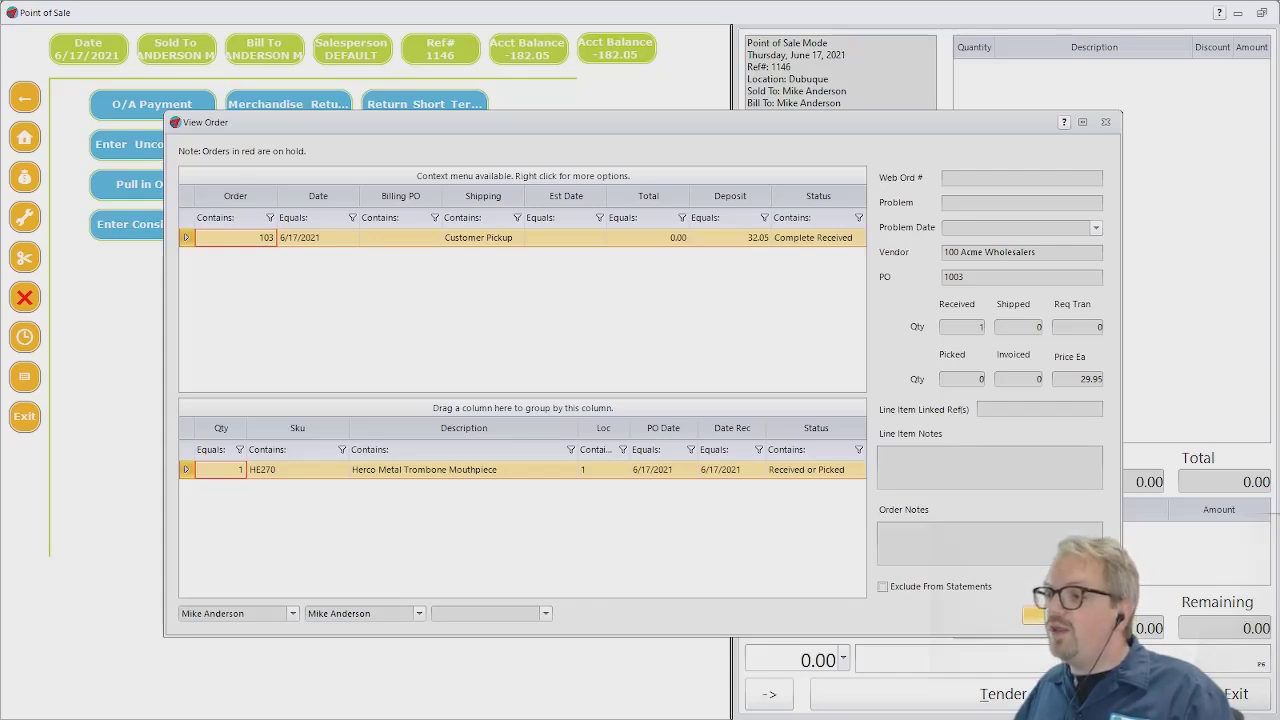
pyautogui.click(1058, 615)
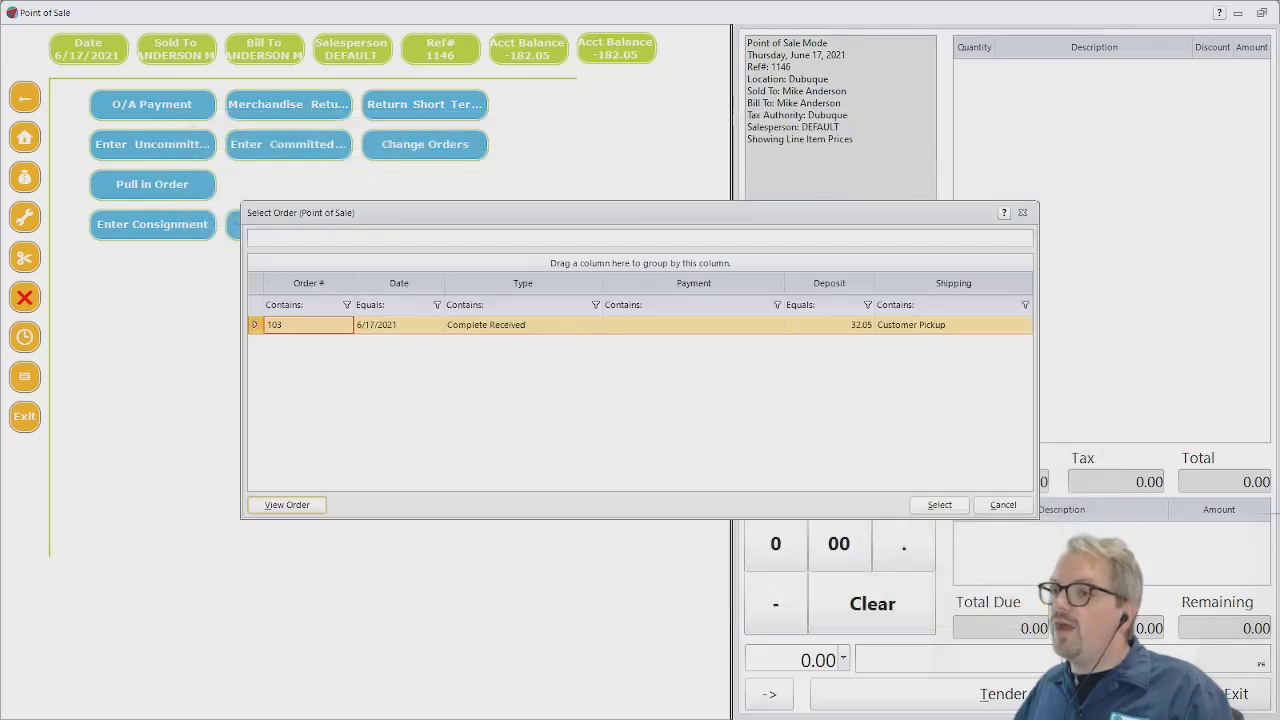
pyautogui.click(939, 504)
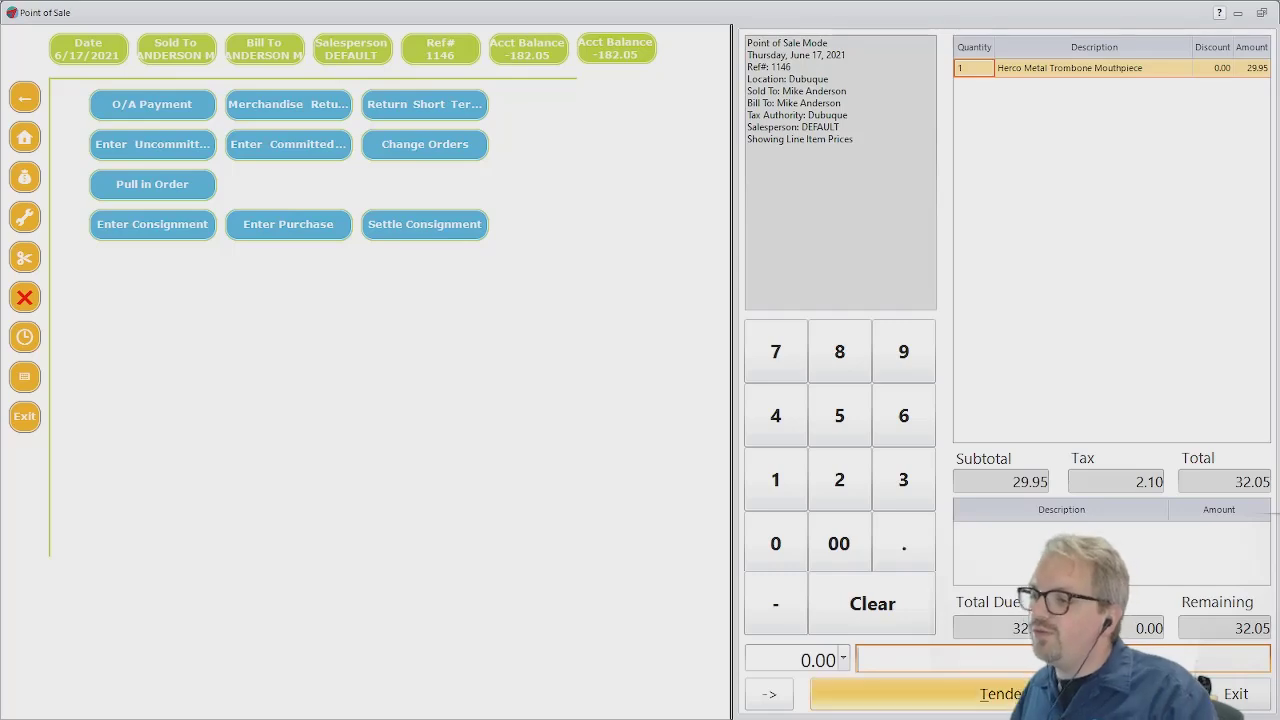
# Tender the sale by applying 32.05 from the customer's order deposit credit.
pyautogui.click(1070, 694)
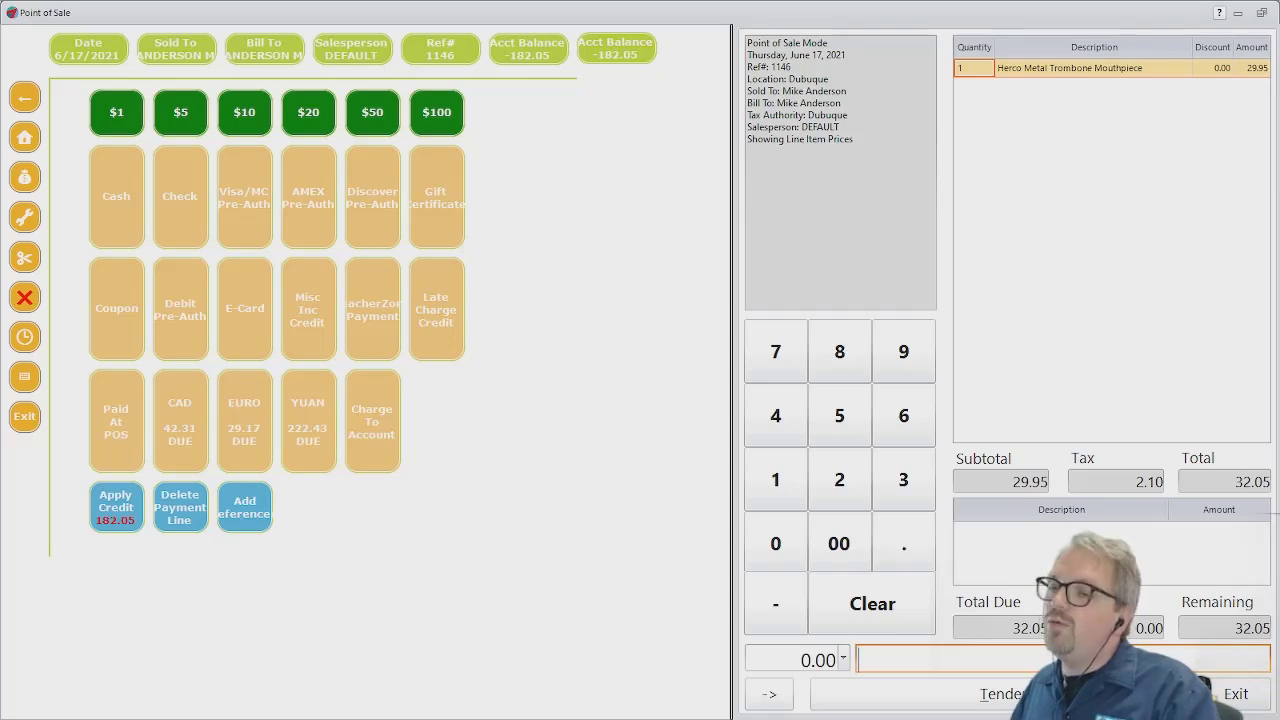
pyautogui.click(116, 507)
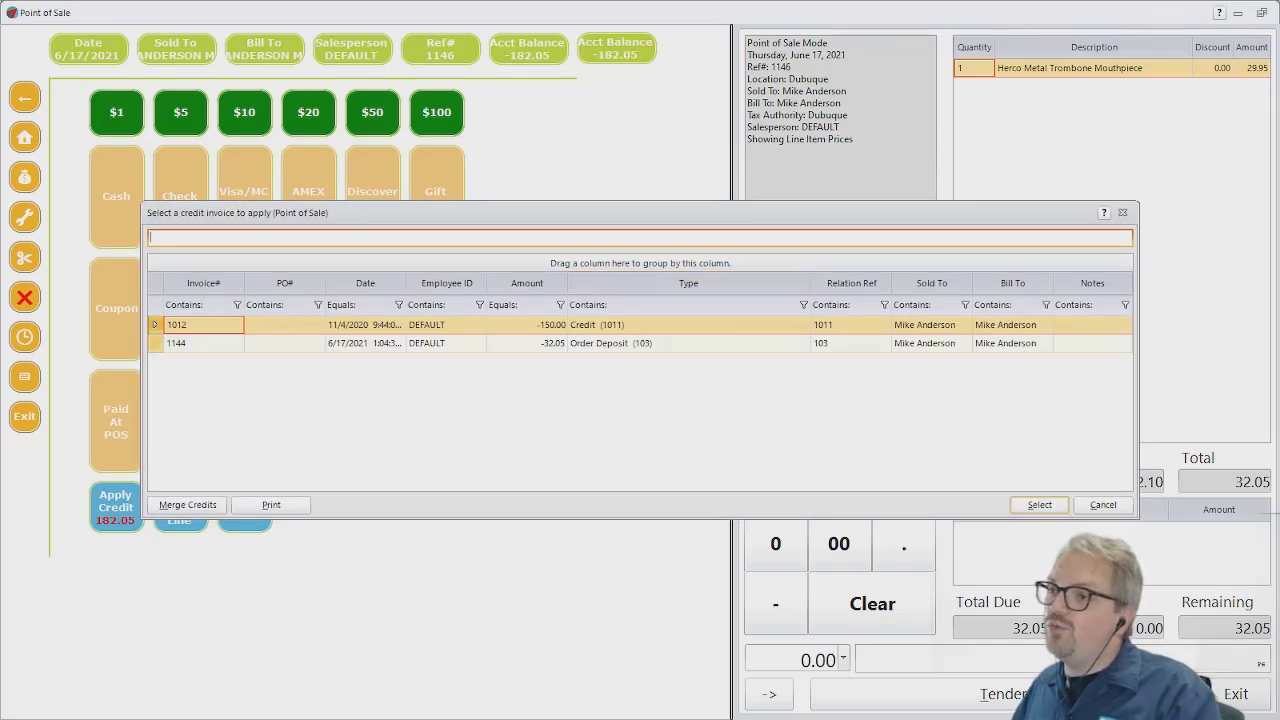
pyautogui.click(606, 343)
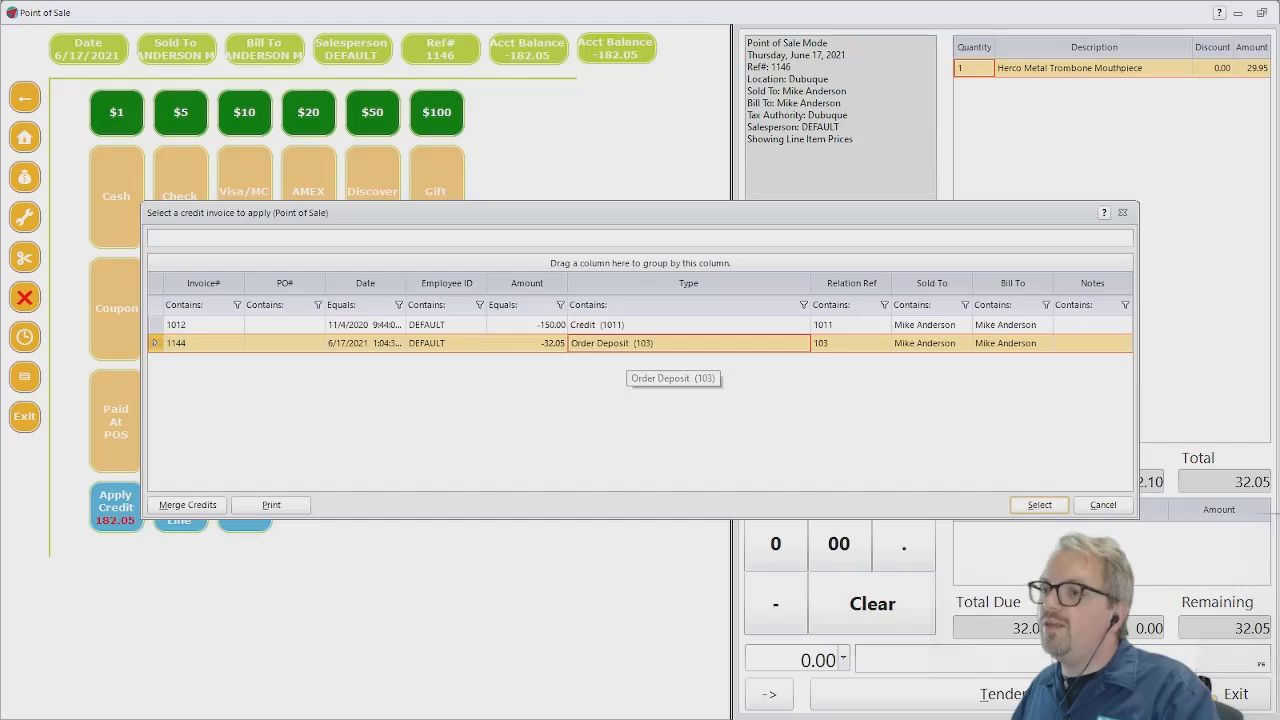
pyautogui.click(1017, 504)
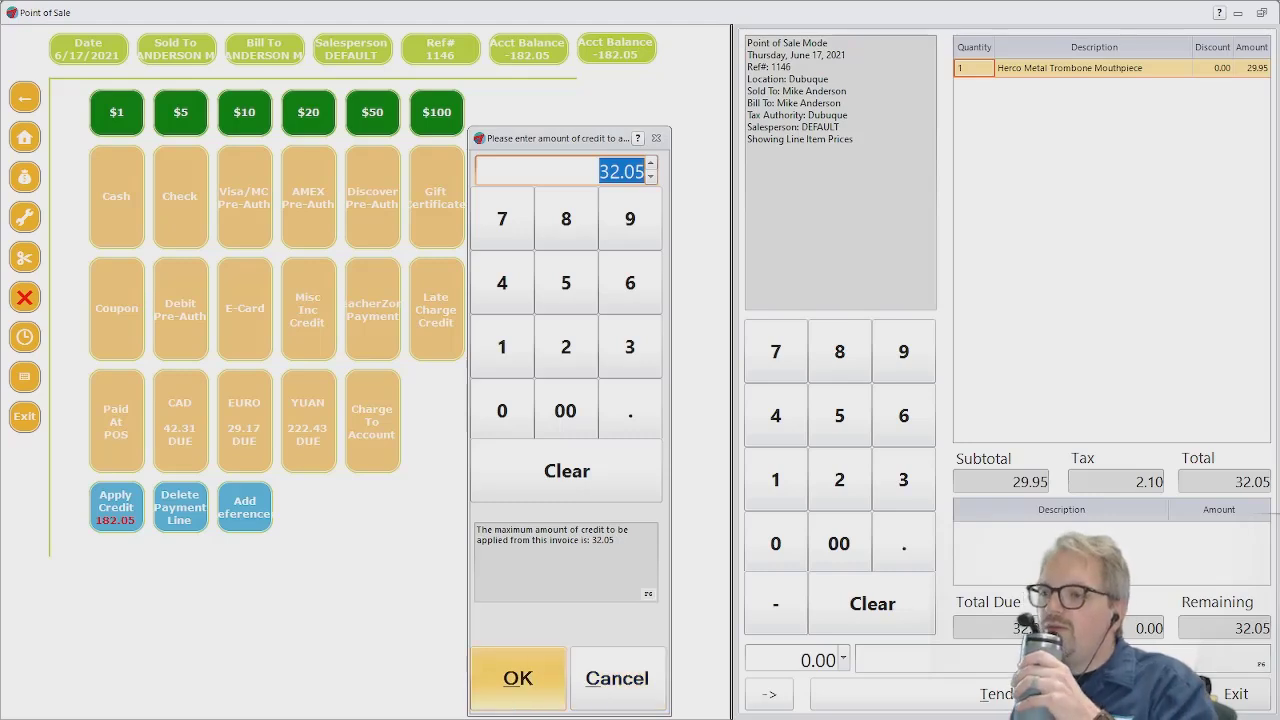
pyautogui.click(518, 678)
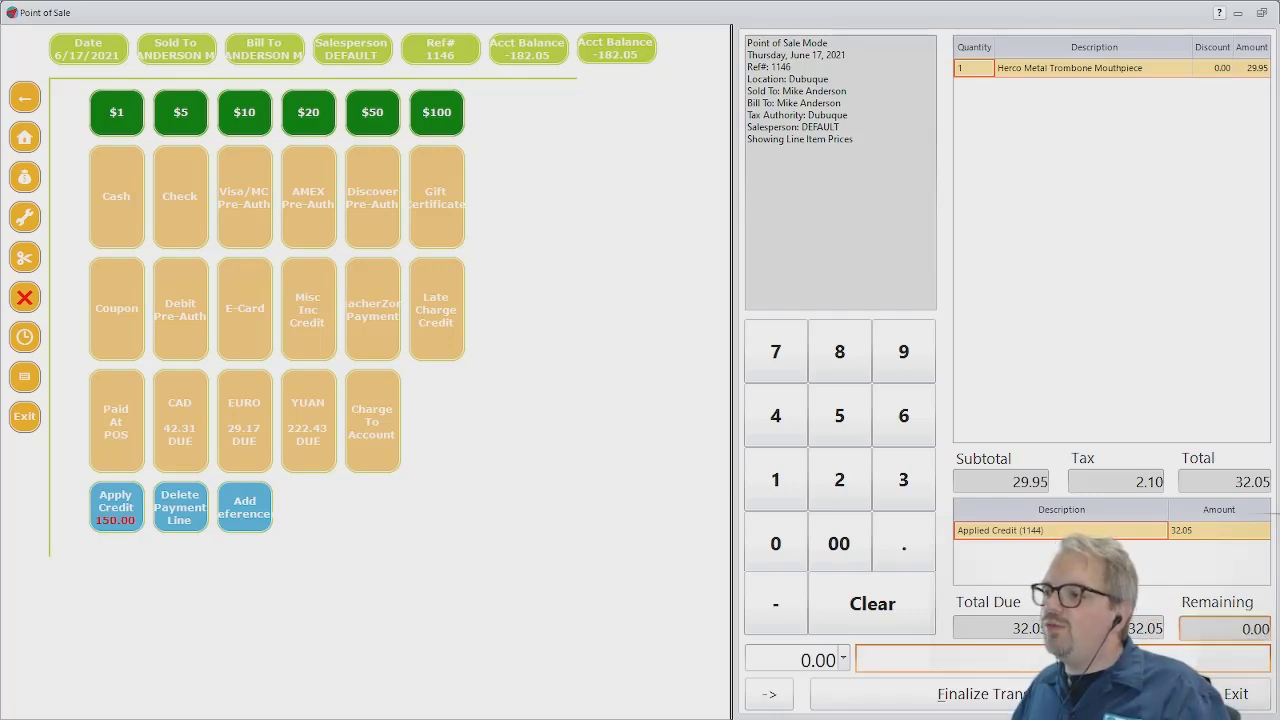
# Finalize the transaction with the invoice output to the screen and review the invoice's payment section.
pyautogui.click(1070, 694)
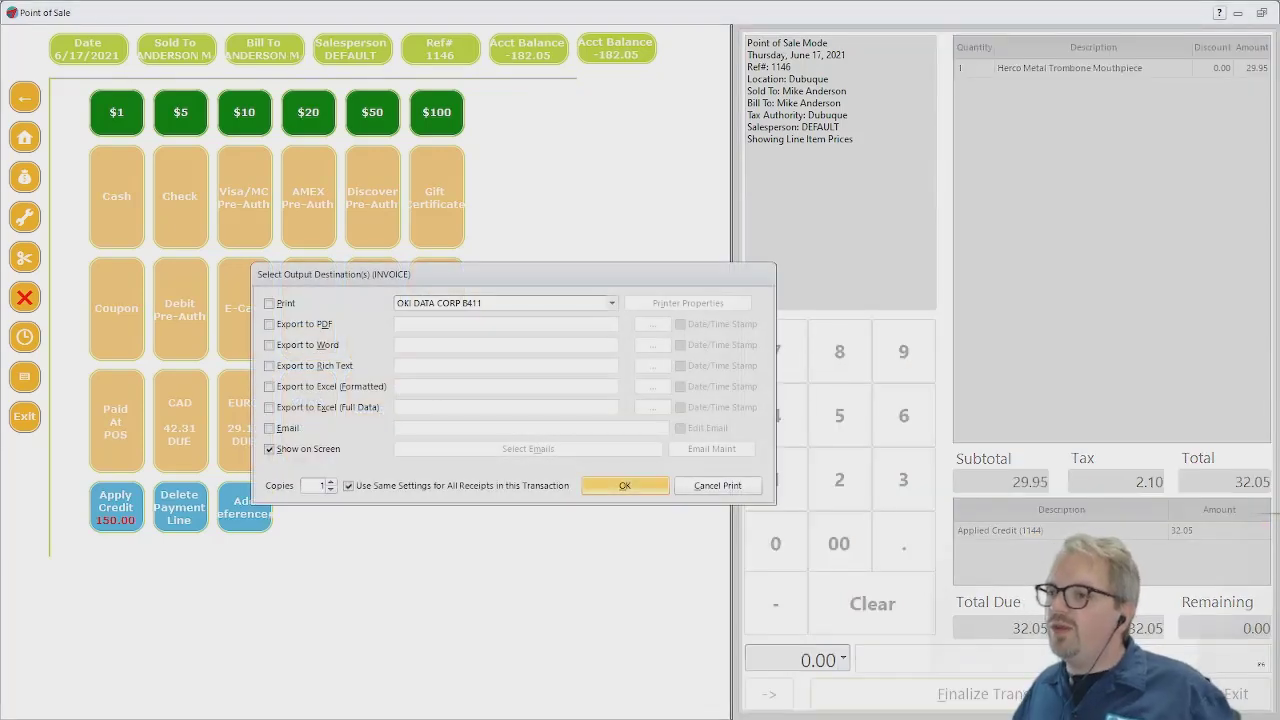
pyautogui.click(625, 486)
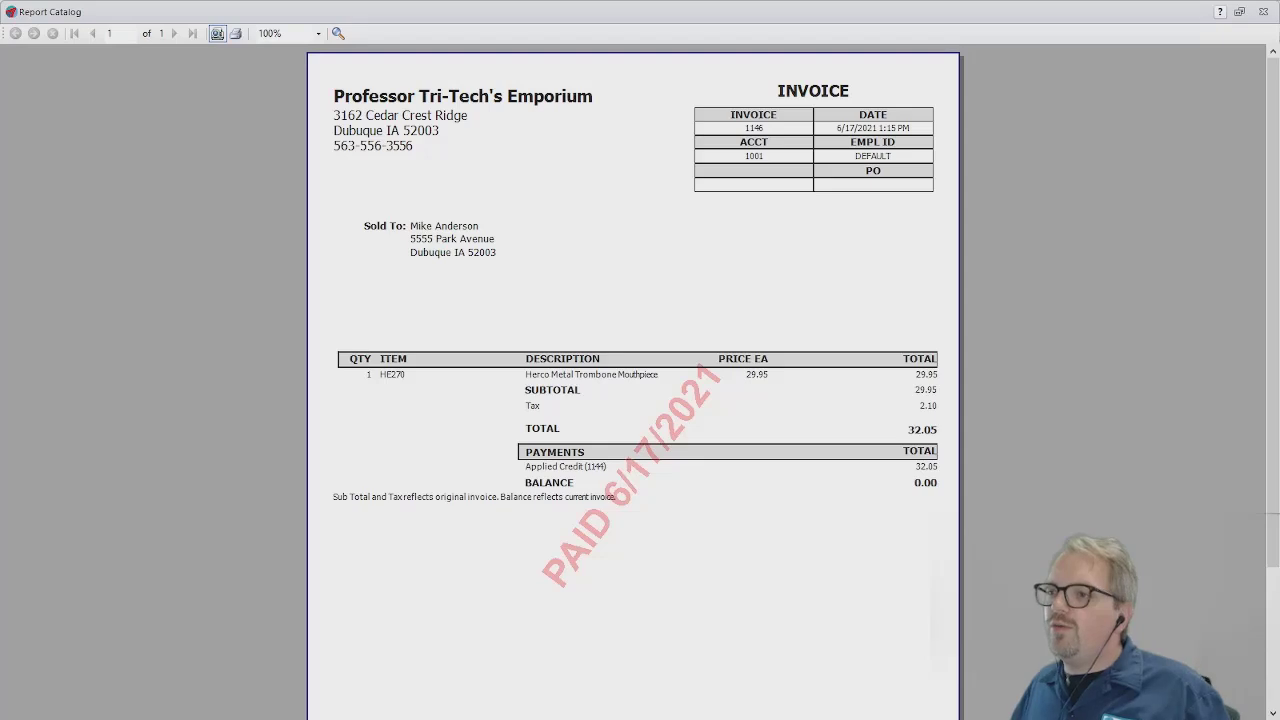
pyautogui.scroll(6, 673, 423)
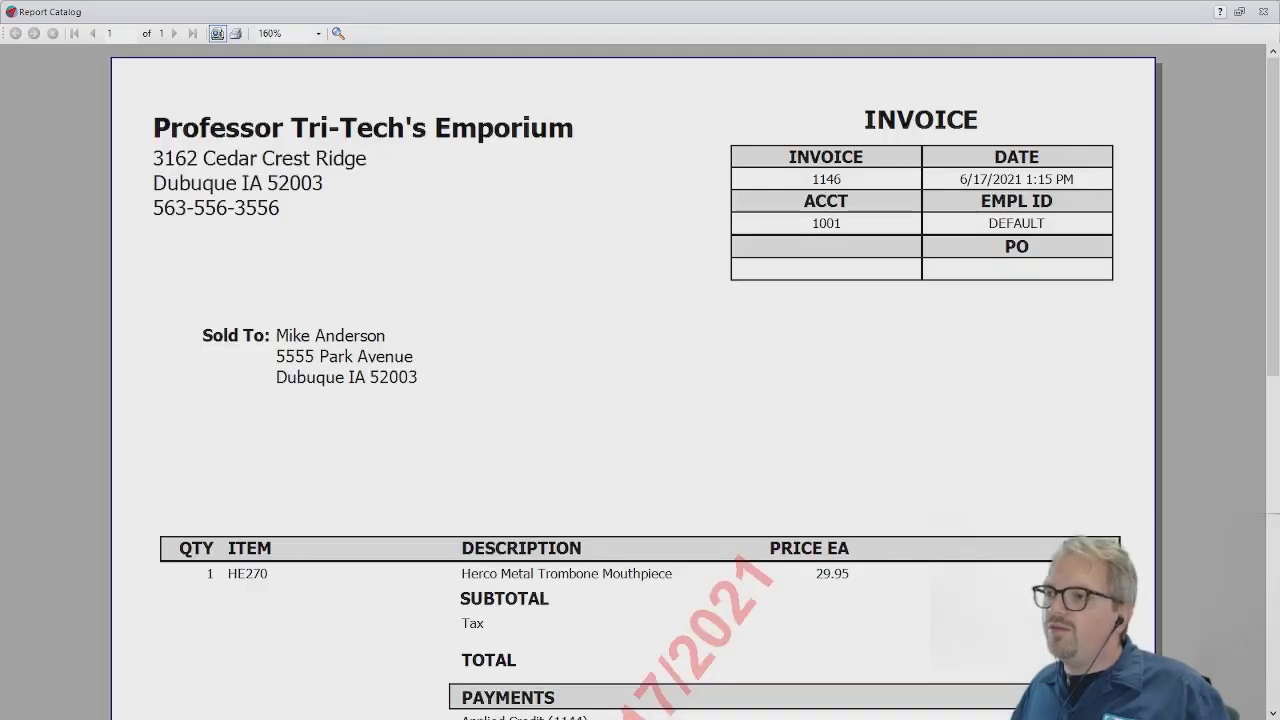
pyautogui.scroll(-1, 673, 423)
pyautogui.scroll(-1, 673, 423)
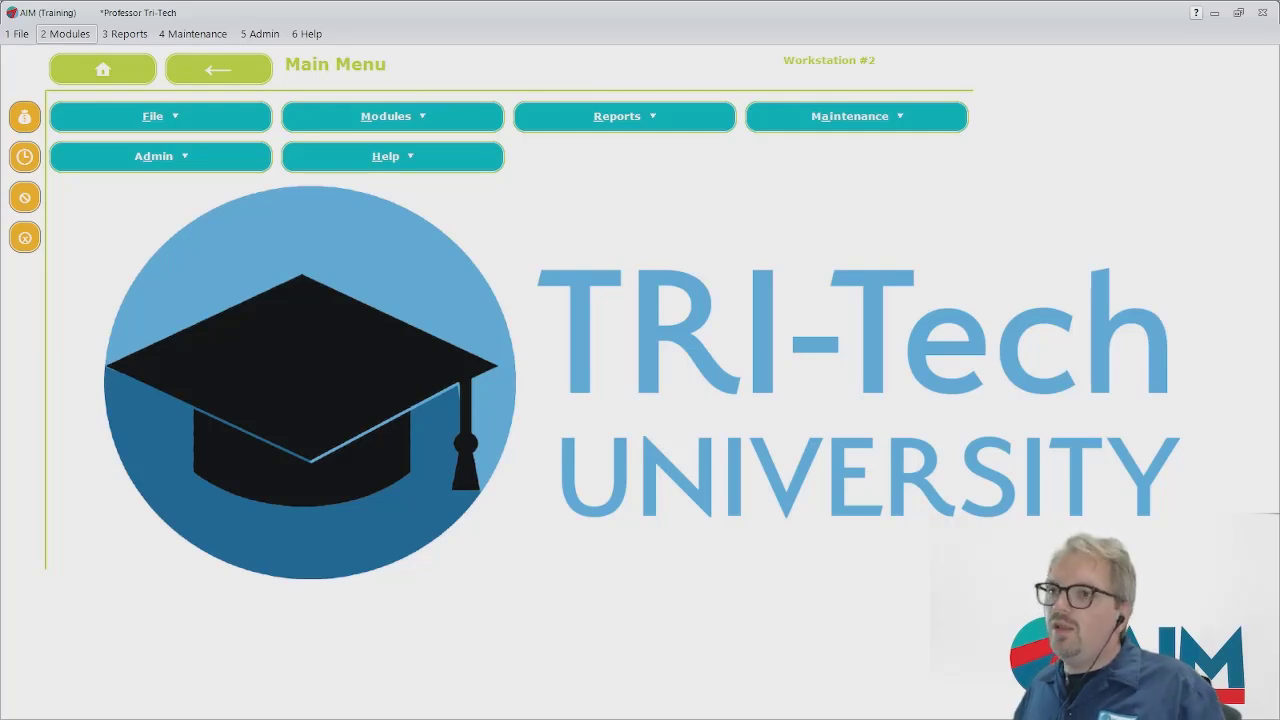
# Start a new committed purchase order for the store's stock order account.
pyautogui.click(66, 33)
pyautogui.moveTo(72, 272)
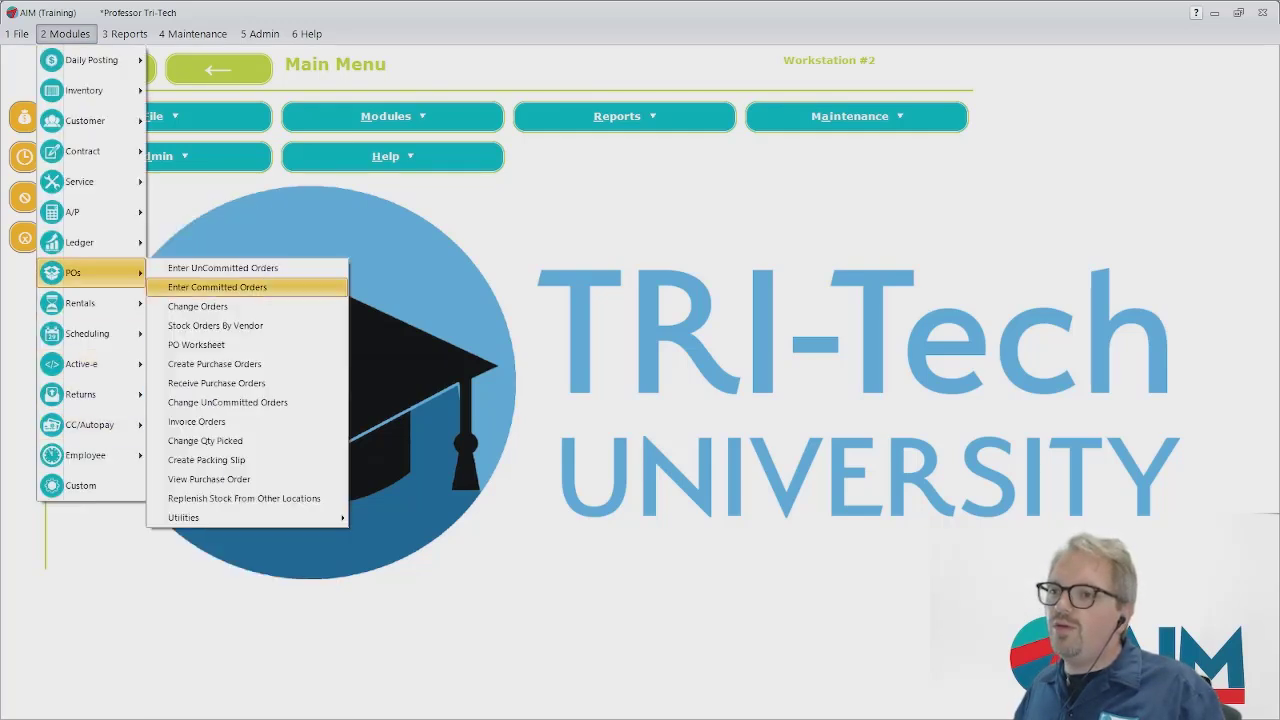
pyautogui.click(217, 287)
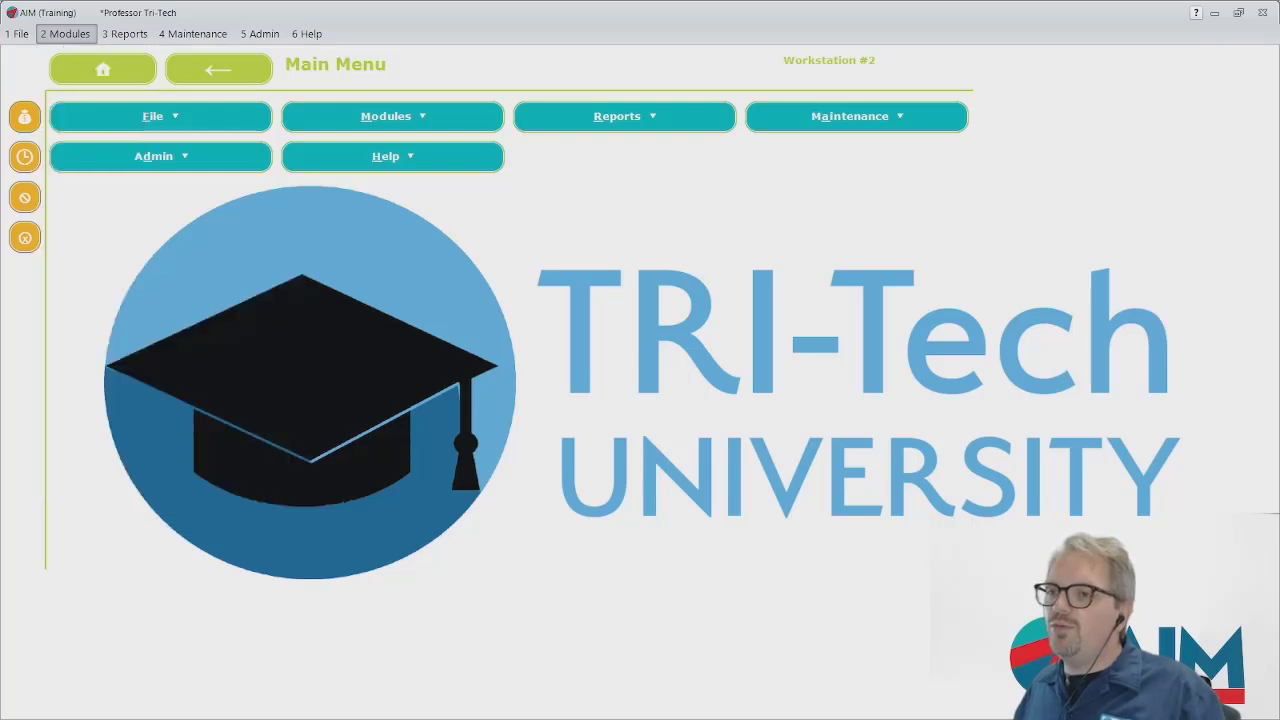
pyautogui.write('stock')
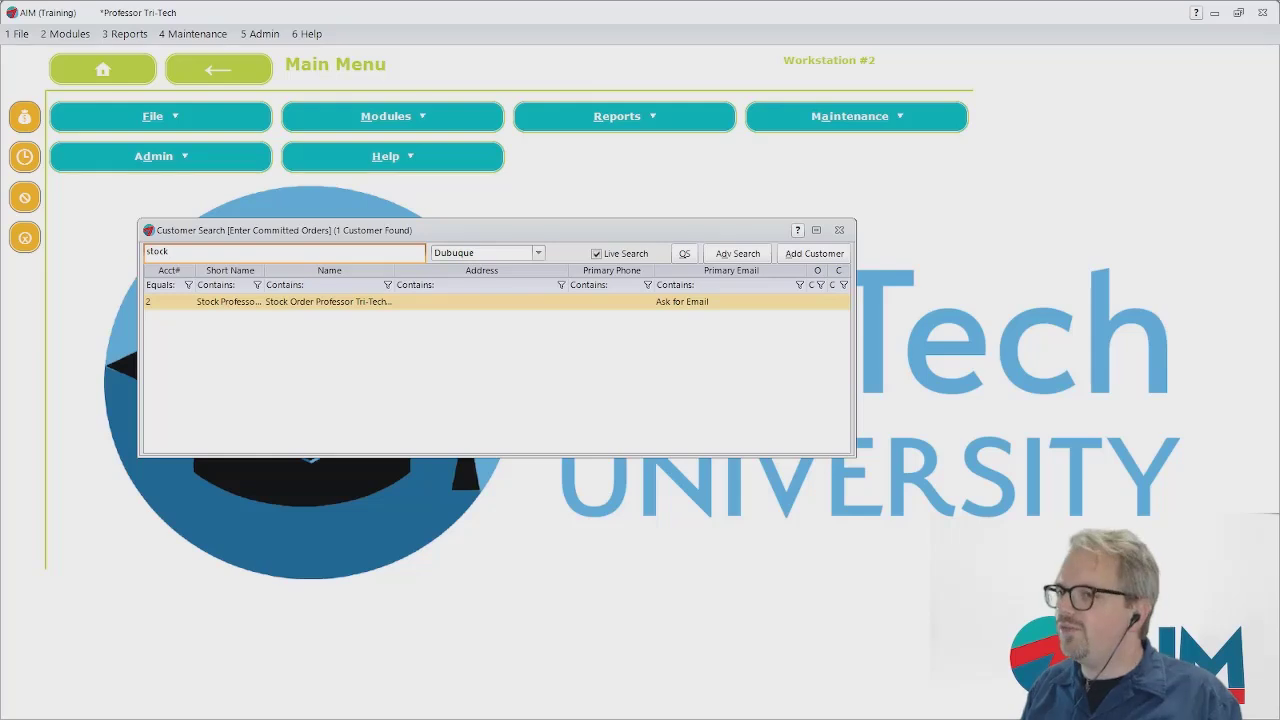
pyautogui.press('Return')
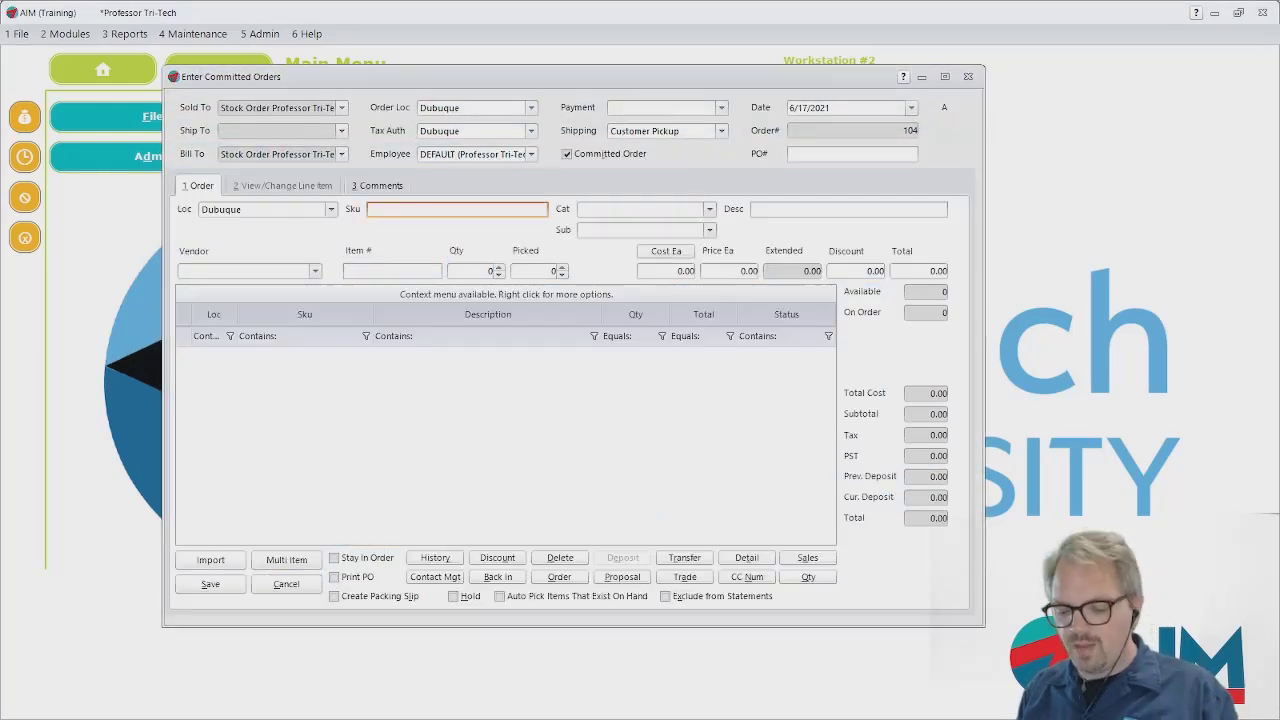
# Add 5 HE270 Herco Metal Trombone Mouthpieces to the committed stock order and save it.
pyautogui.write('HE270')
pyautogui.press('Tab')
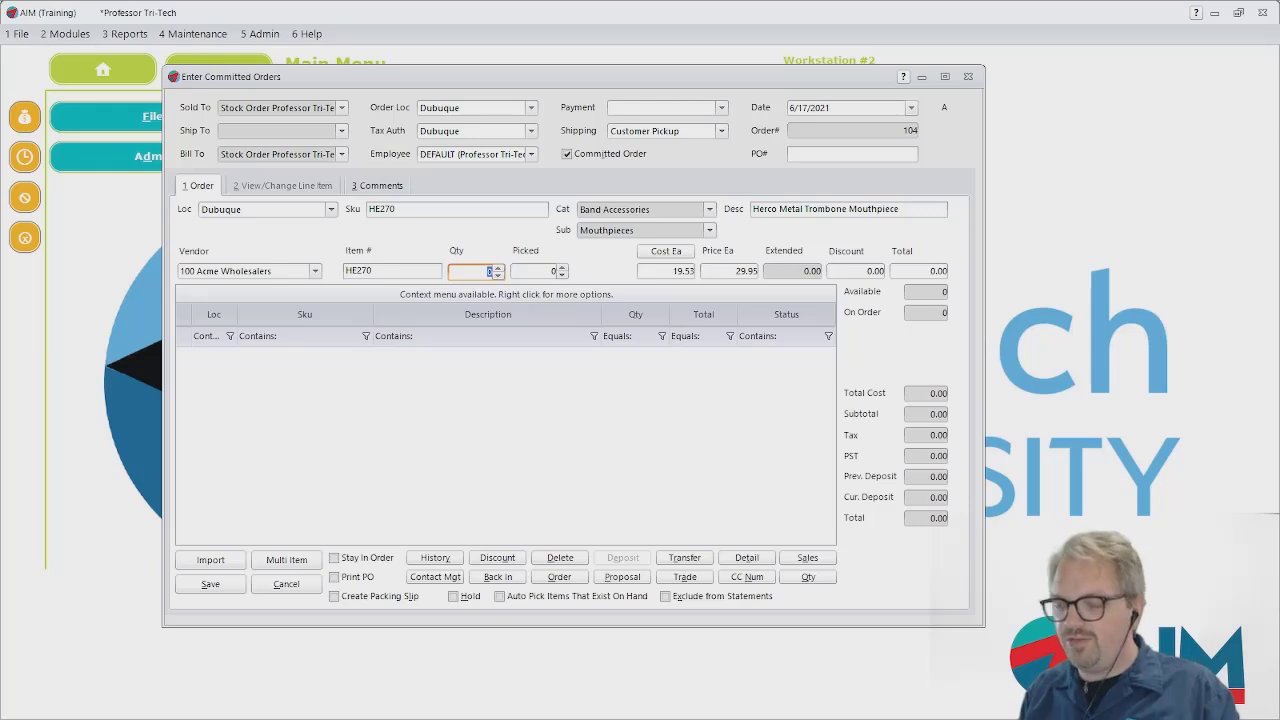
pyautogui.write('5')
pyautogui.press('Tab')
pyautogui.press('Tab')
pyautogui.press('Tab')
pyautogui.press('Tab')
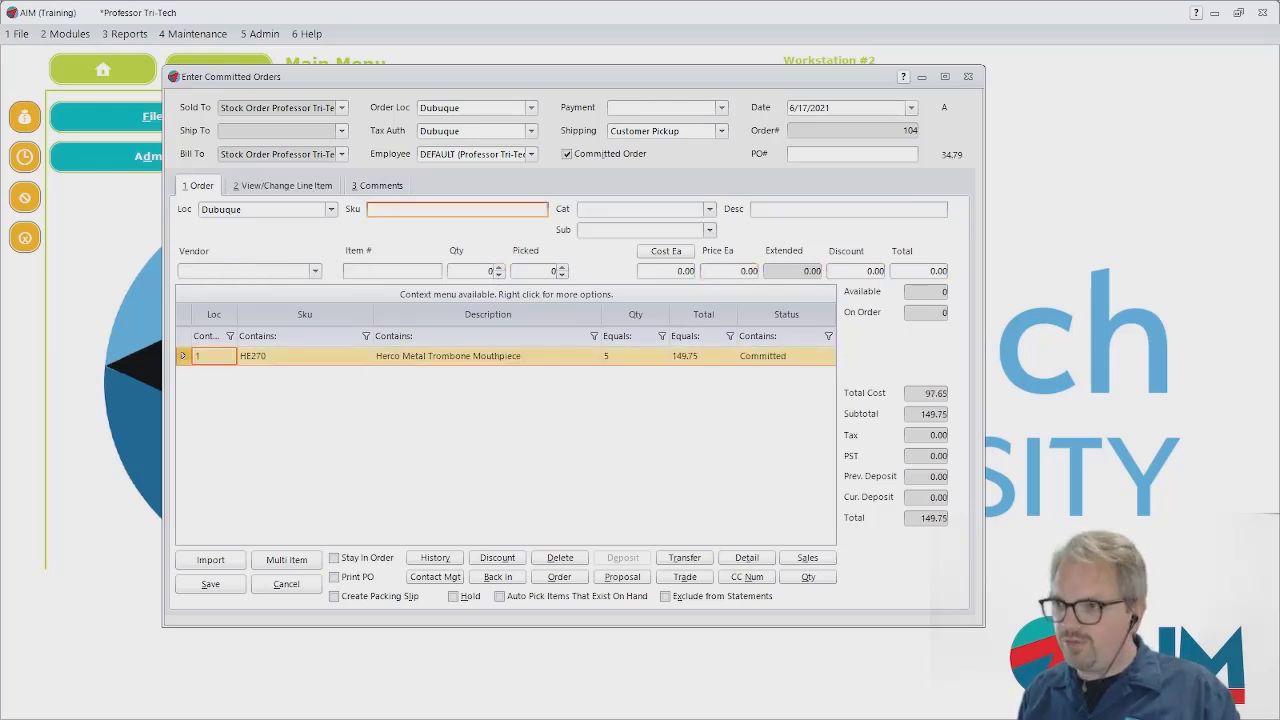
pyautogui.hotkey('alt', 's')
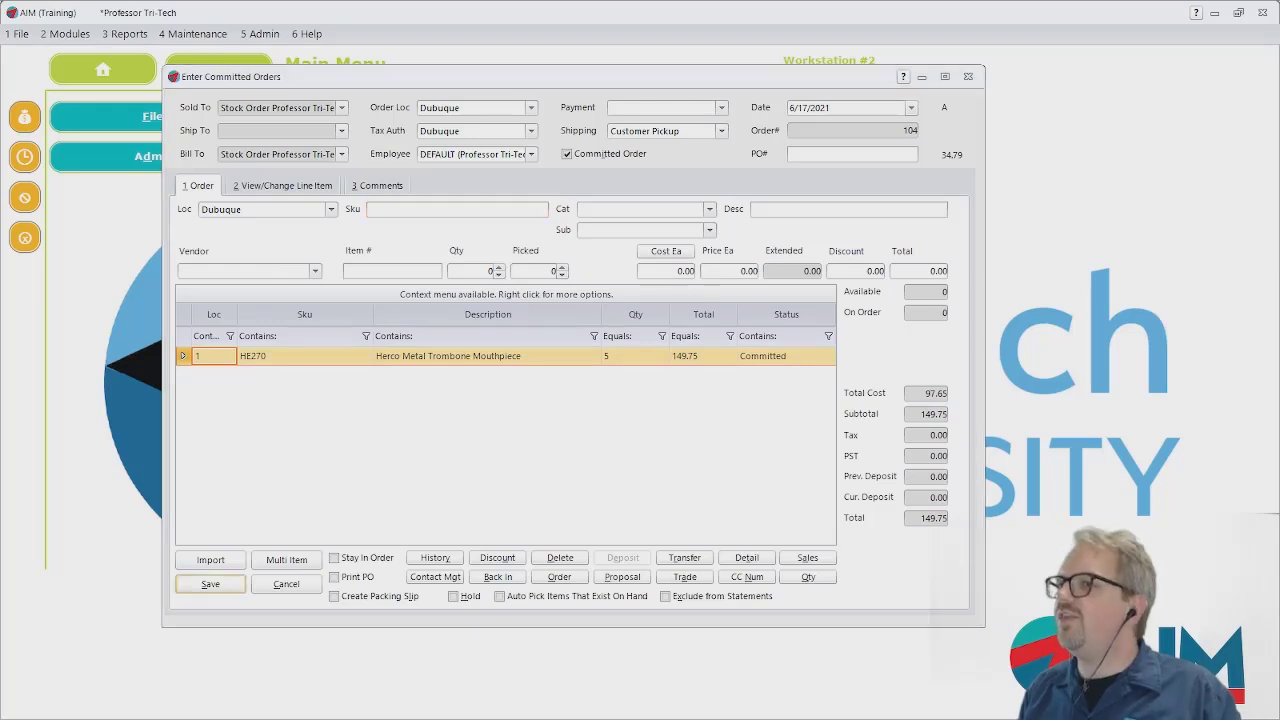
pyautogui.press('Return')
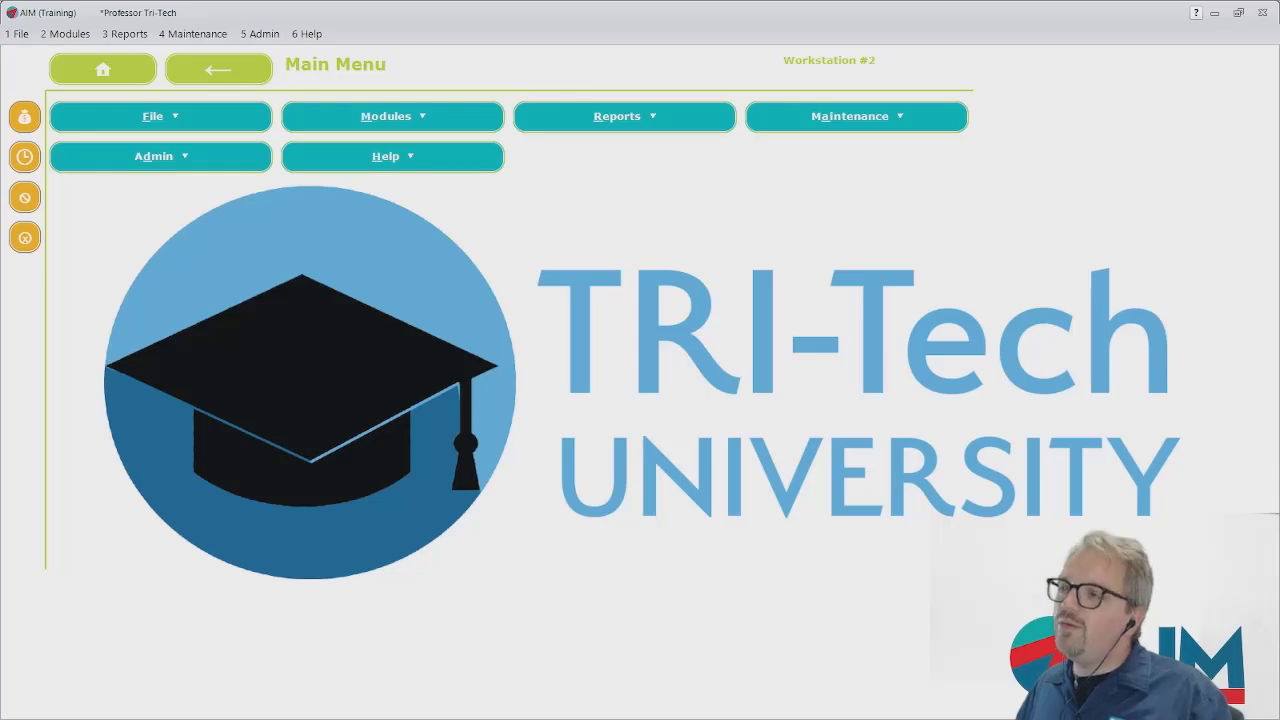
# Open a point of sale transaction for the customer found by first name and start a special order.
pyautogui.click(25, 118)
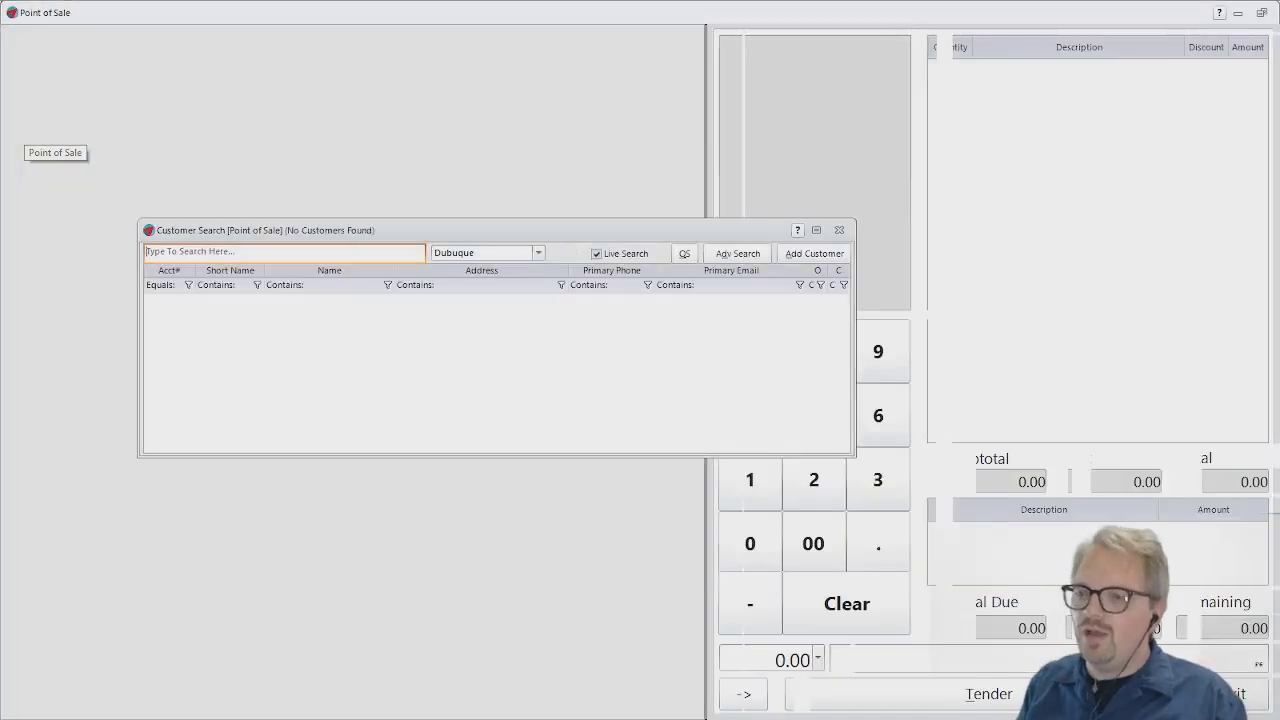
pyautogui.write('john')
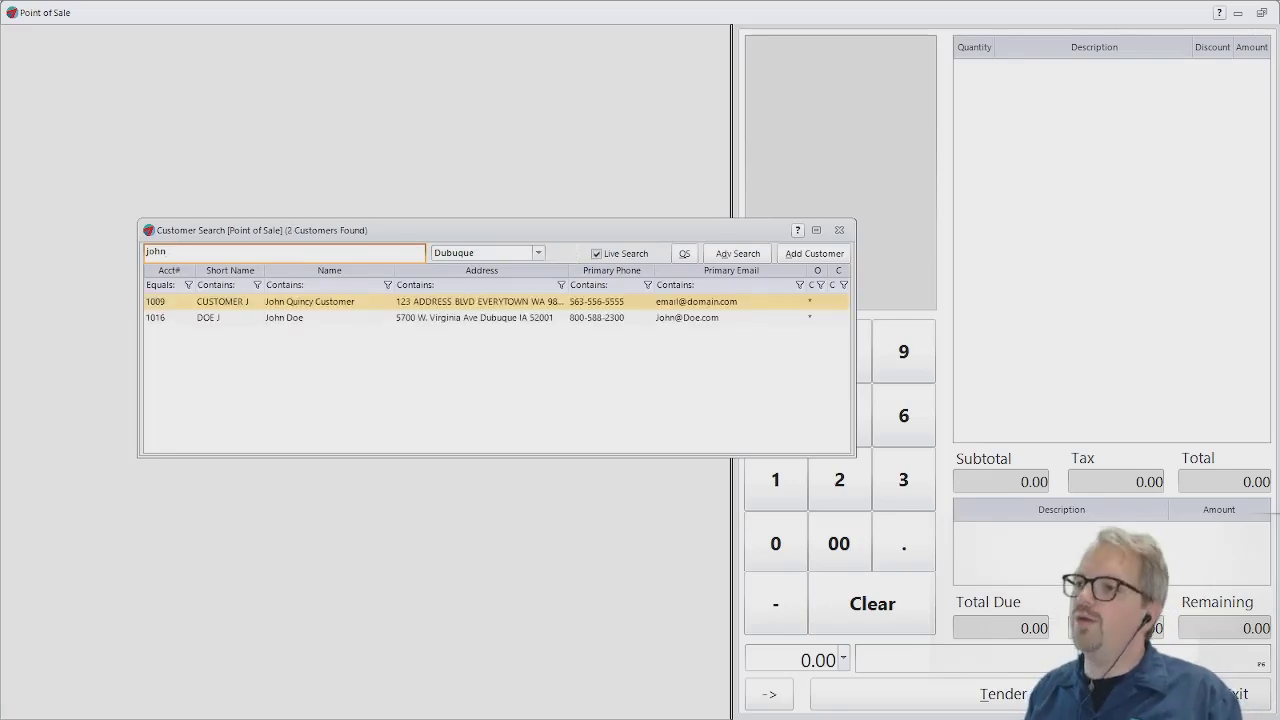
pyautogui.press('Return')
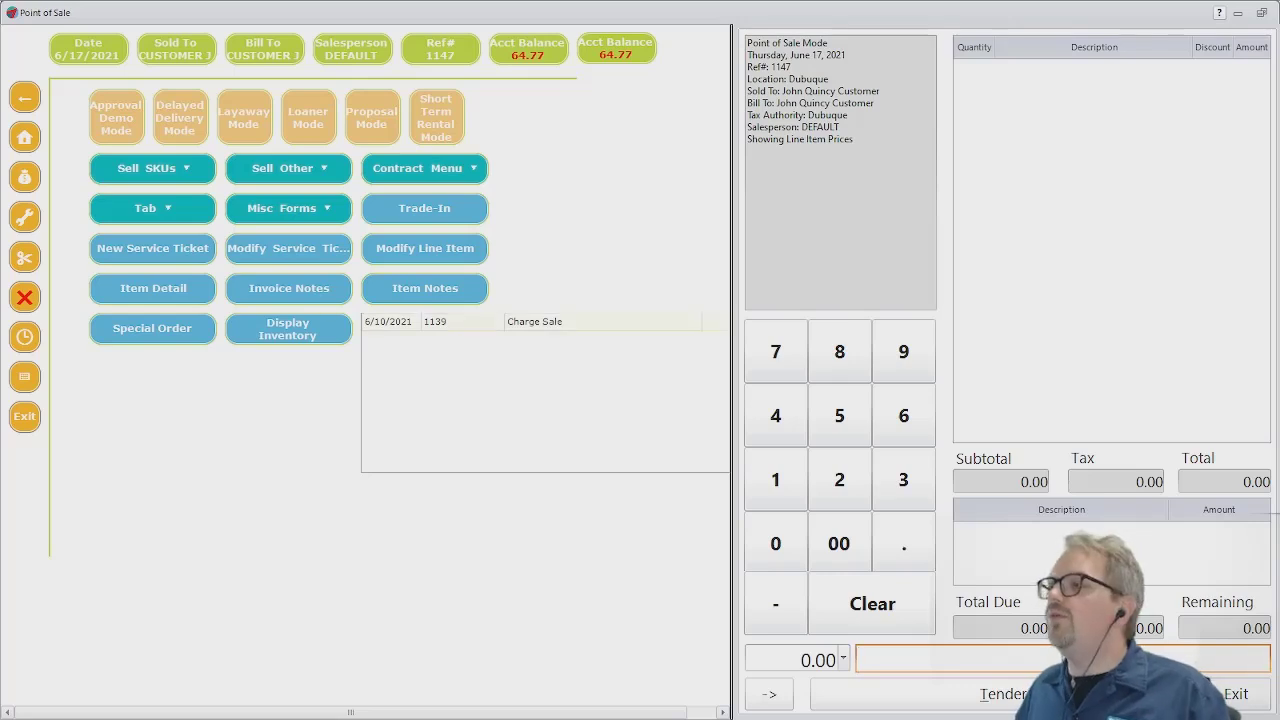
pyautogui.click(152, 329)
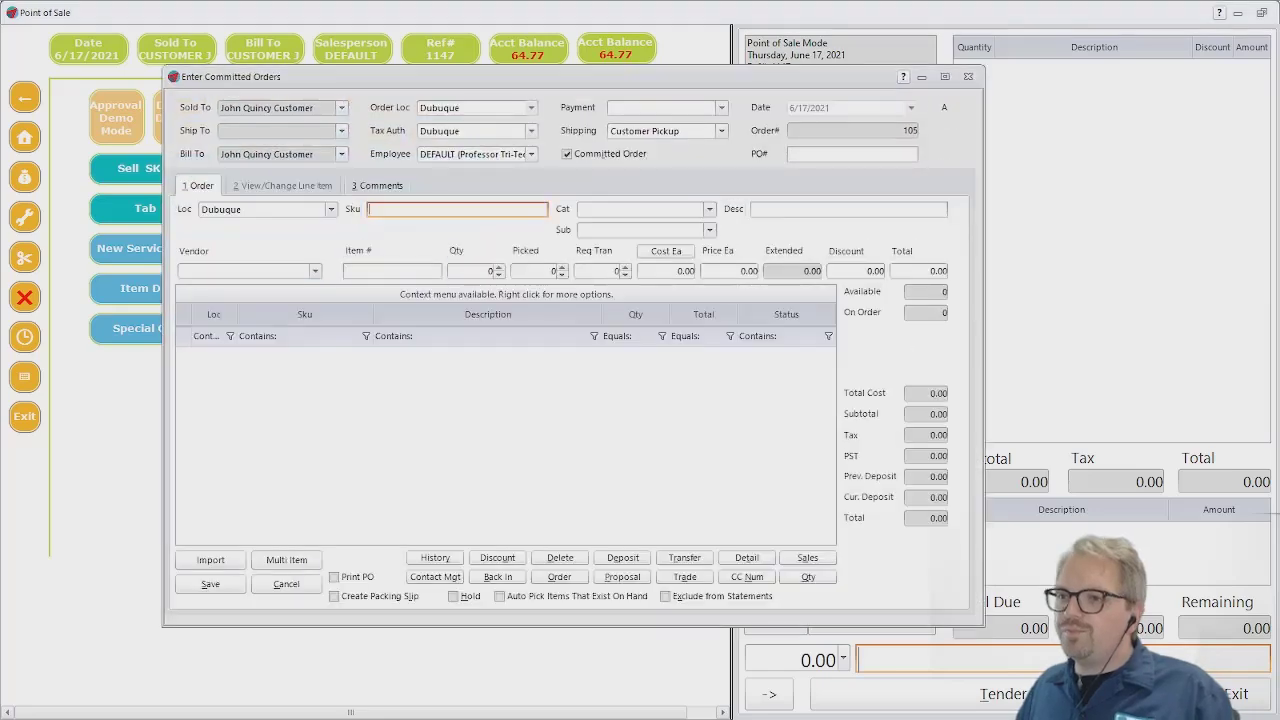
# Add SKU HE270 to the special order, transferring a quantity of 1 from the existing stock order.
pyautogui.write('HE270')
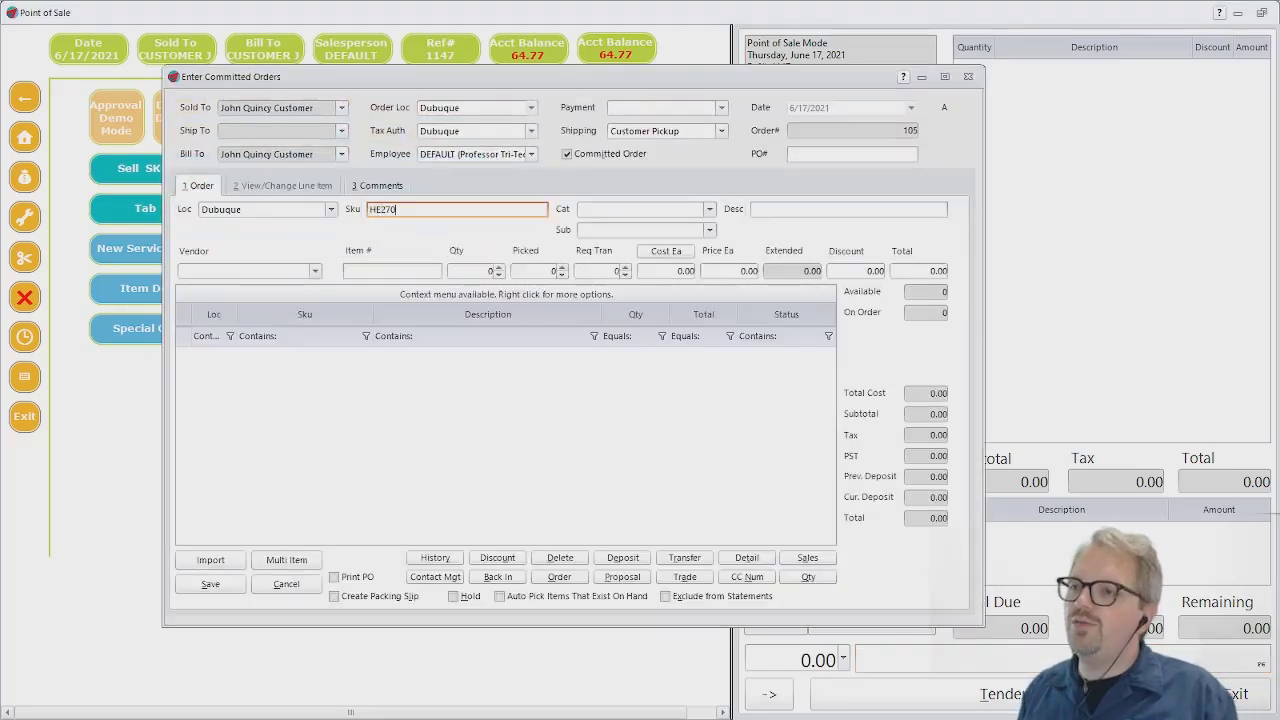
pyautogui.press('Return')
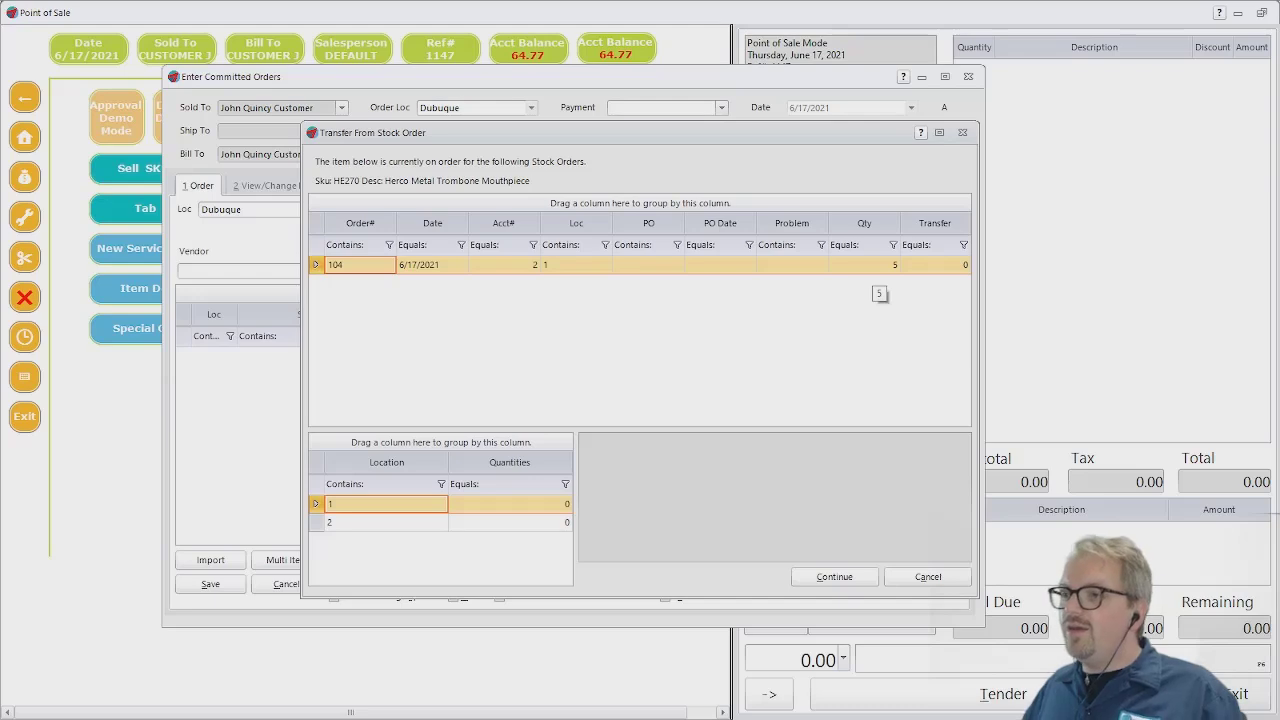
pyautogui.click(951, 265)
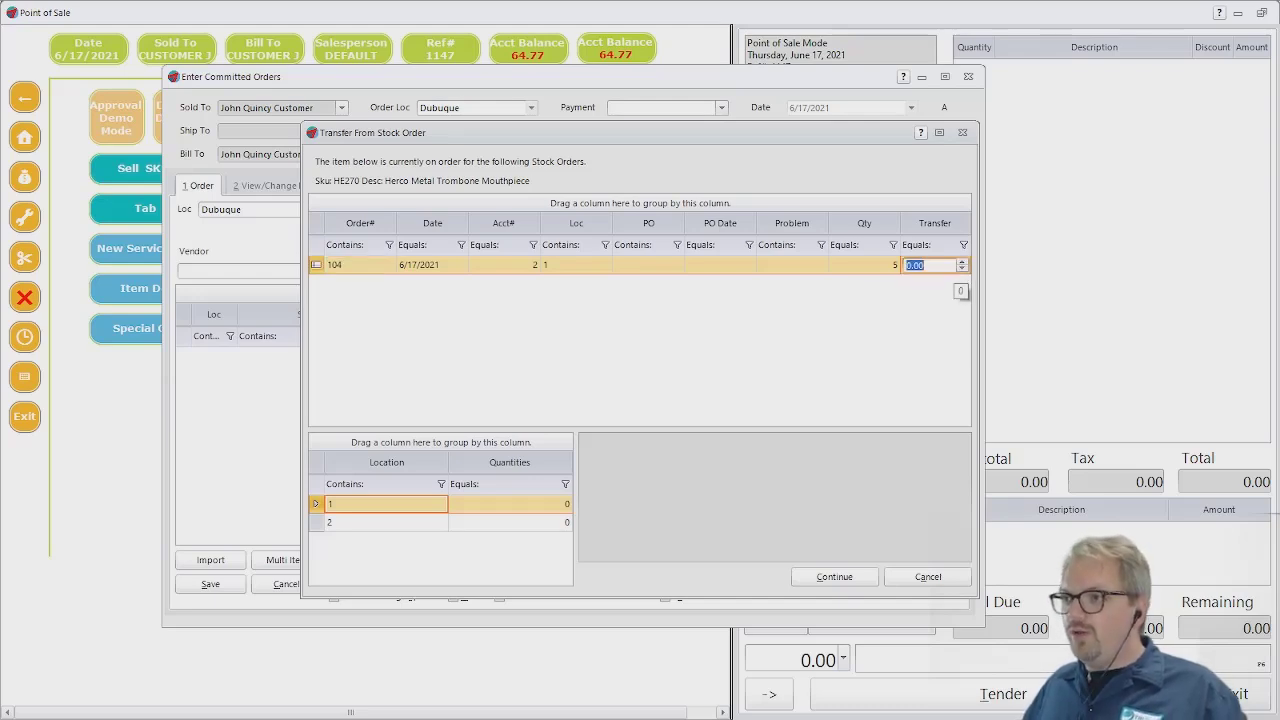
pyautogui.write('1')
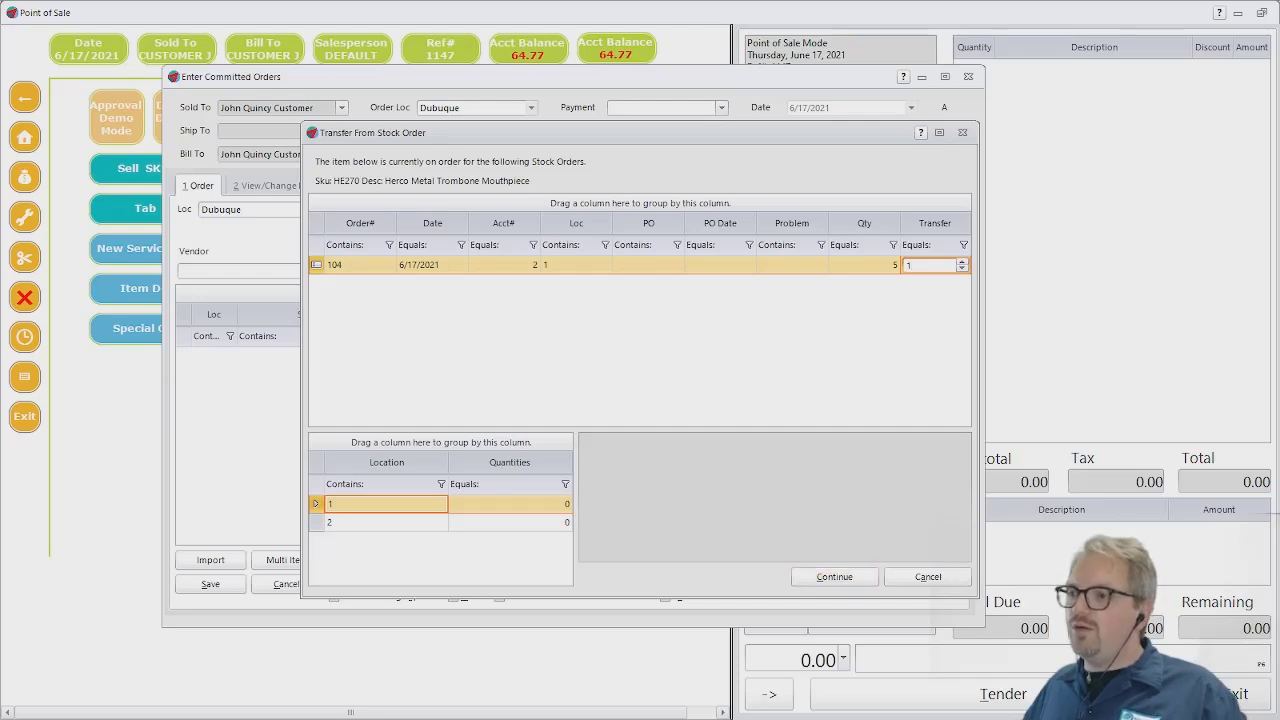
pyautogui.click(834, 577)
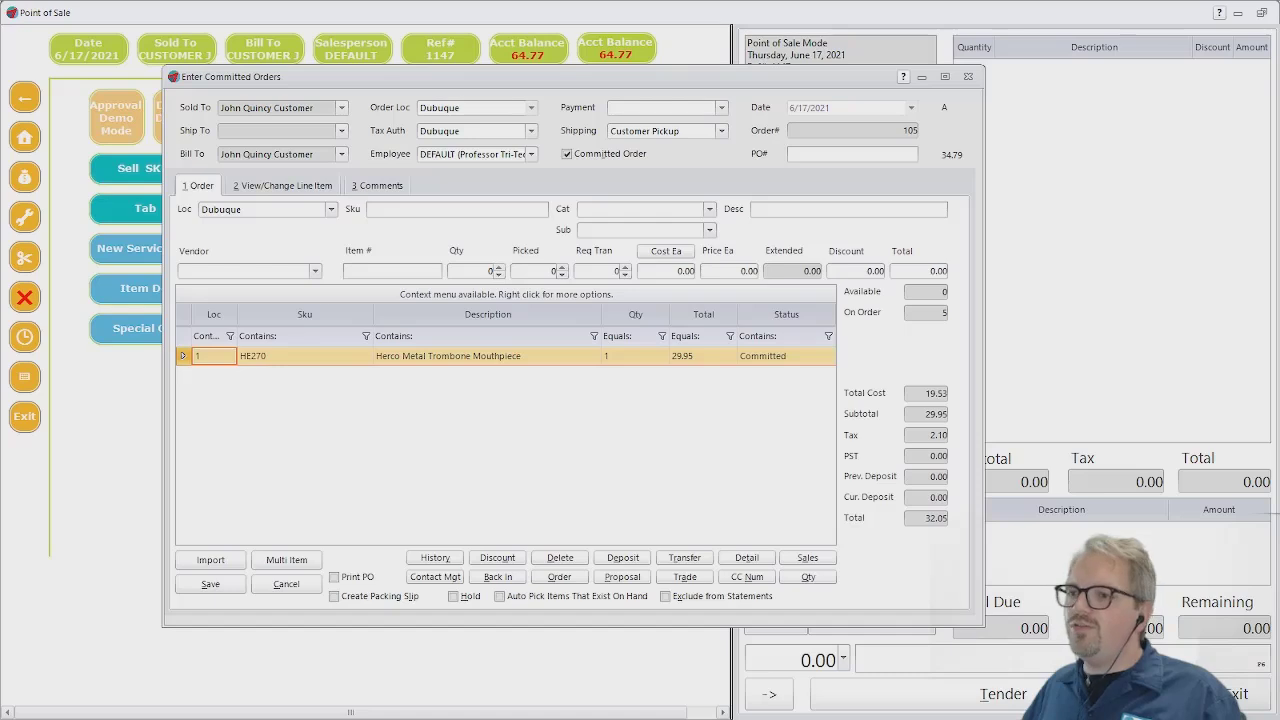
# Save the special order and finalize the transaction with the order output to the screen.
pyautogui.click(210, 584)
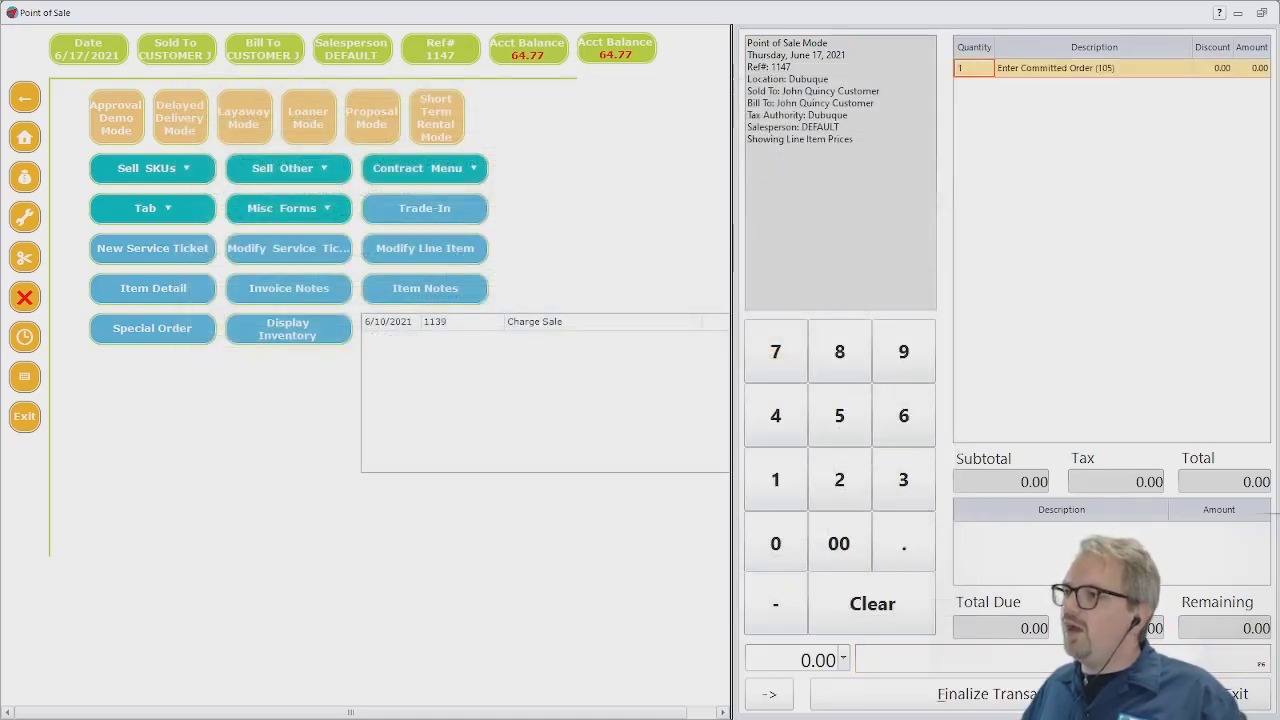
pyautogui.click(988, 694)
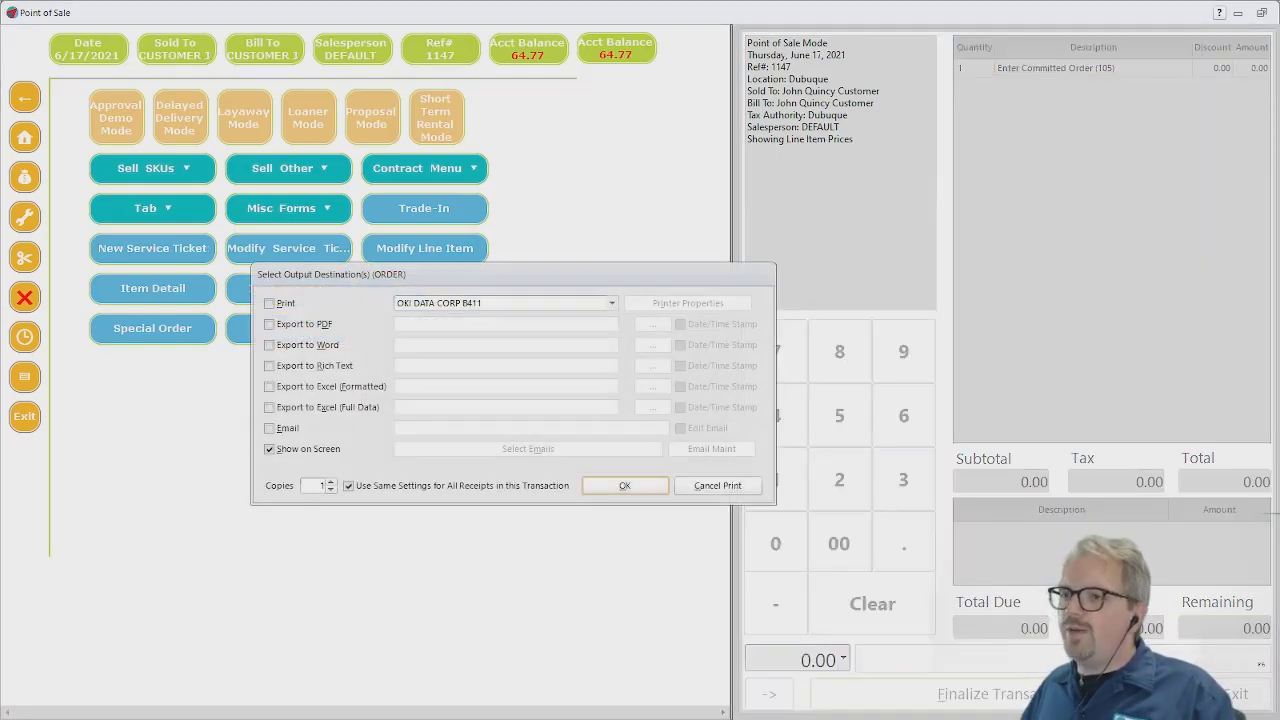
pyautogui.press('Return')
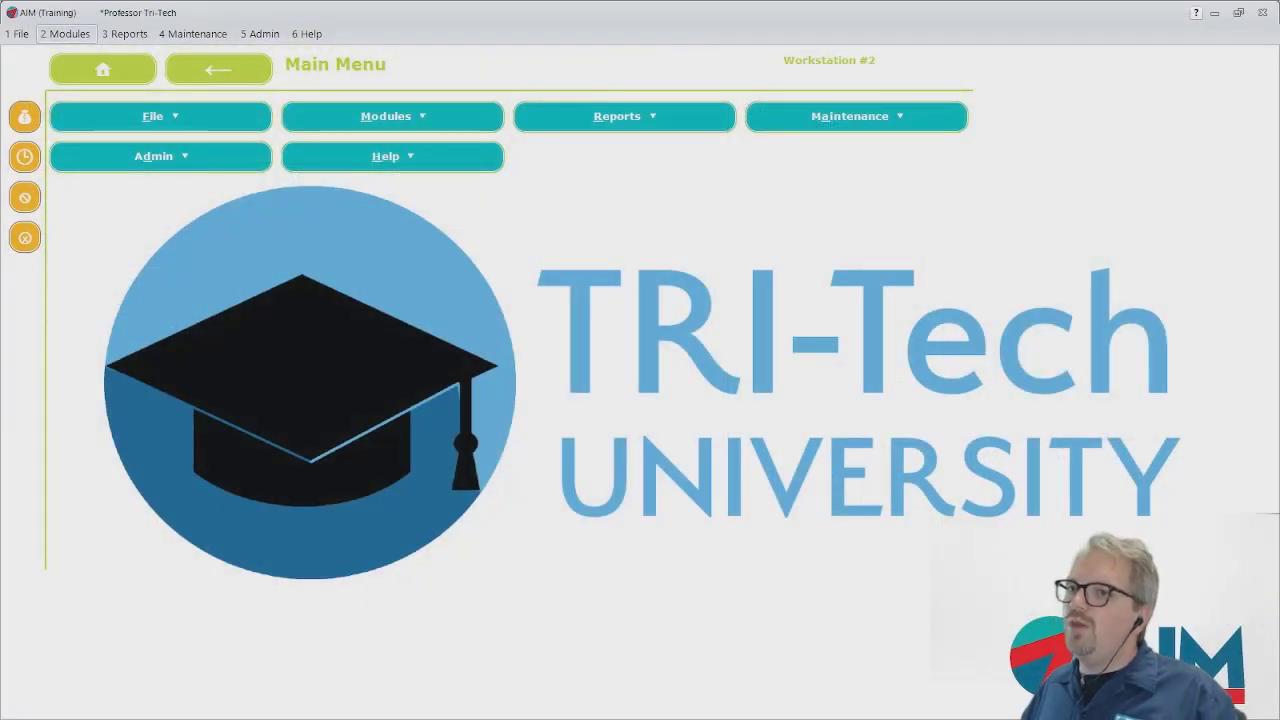
# Create the Acme Wholesalers purchase order with both HE270 lines included, skipping the printout.
pyautogui.click(66, 34)
pyautogui.moveTo(92, 273)
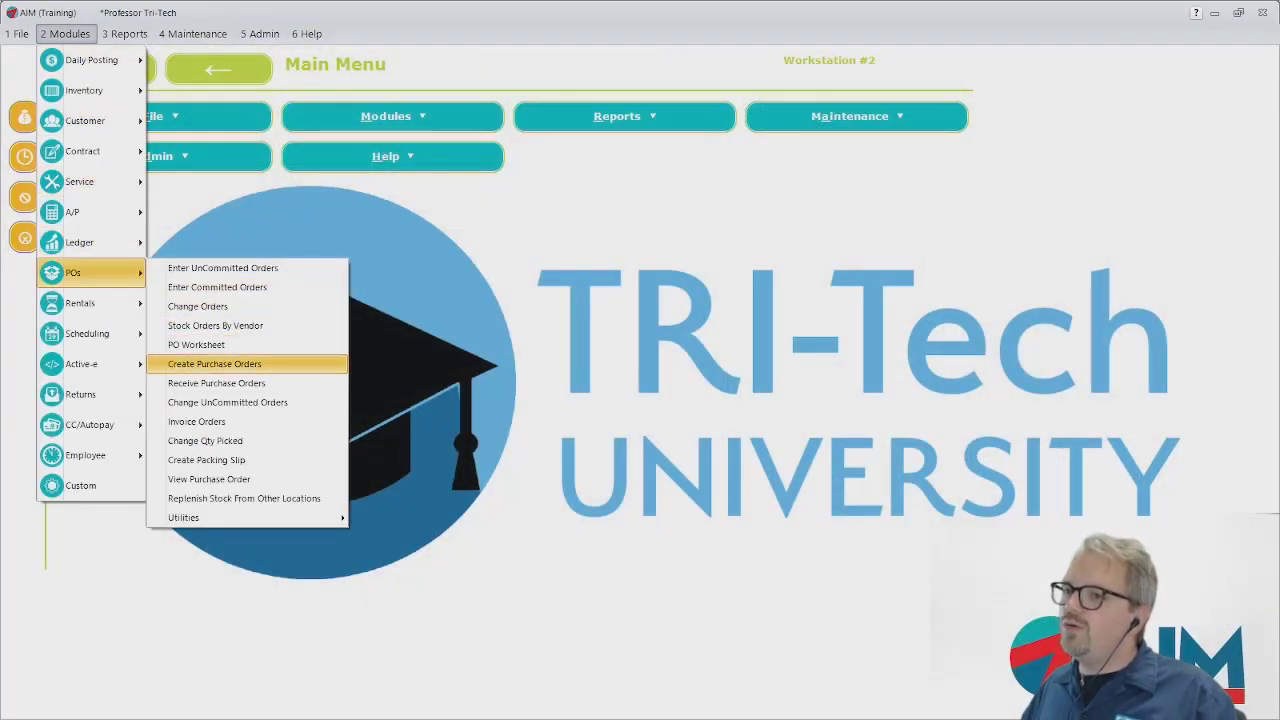
pyautogui.click(215, 364)
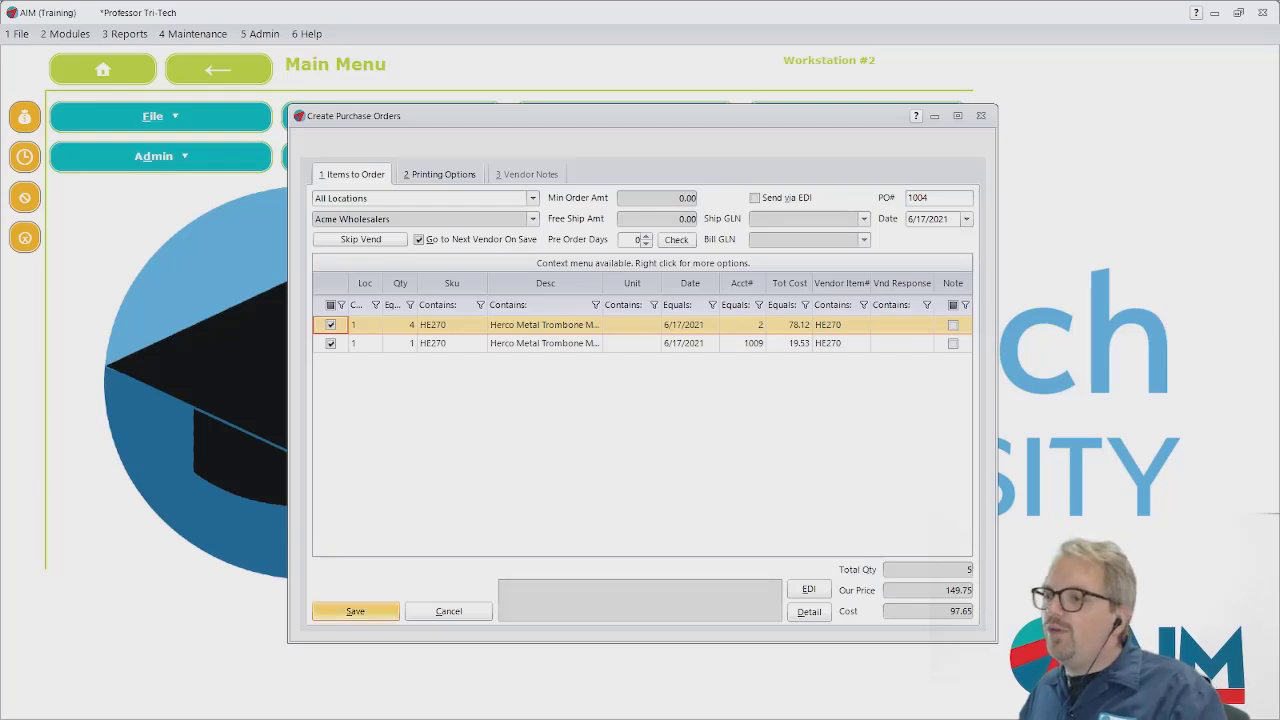
pyautogui.click(355, 611)
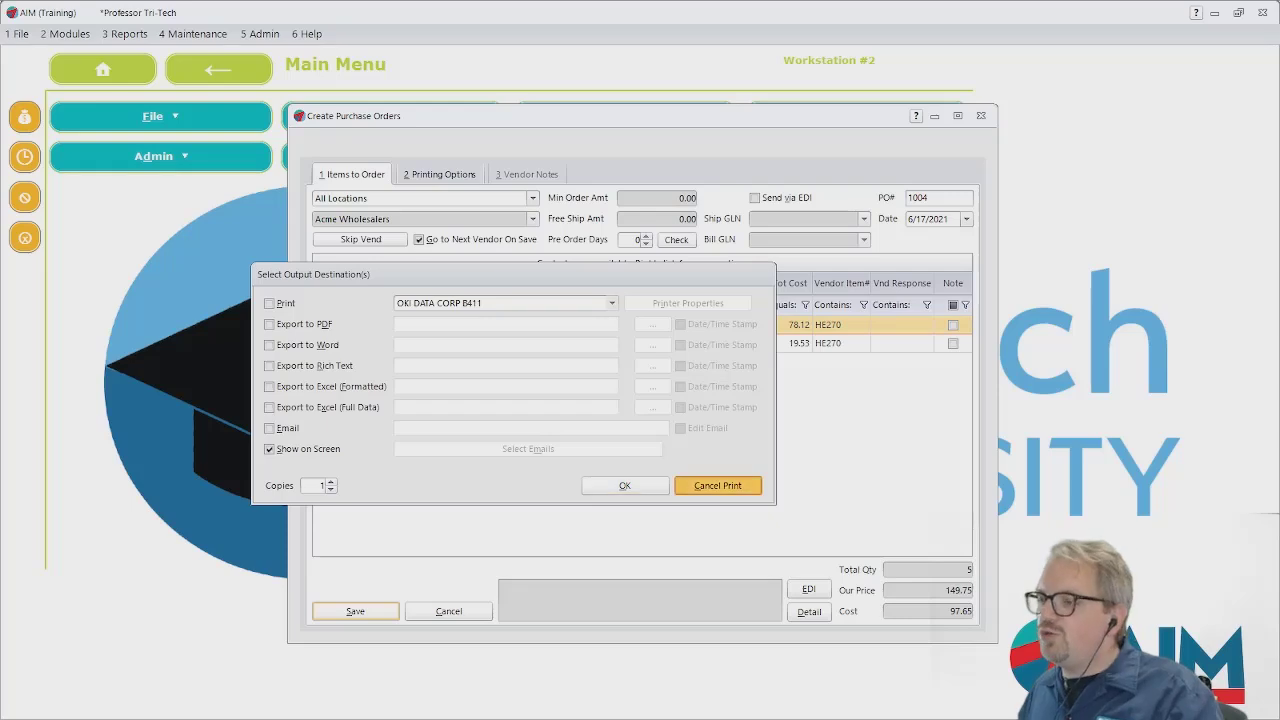
pyautogui.click(718, 485)
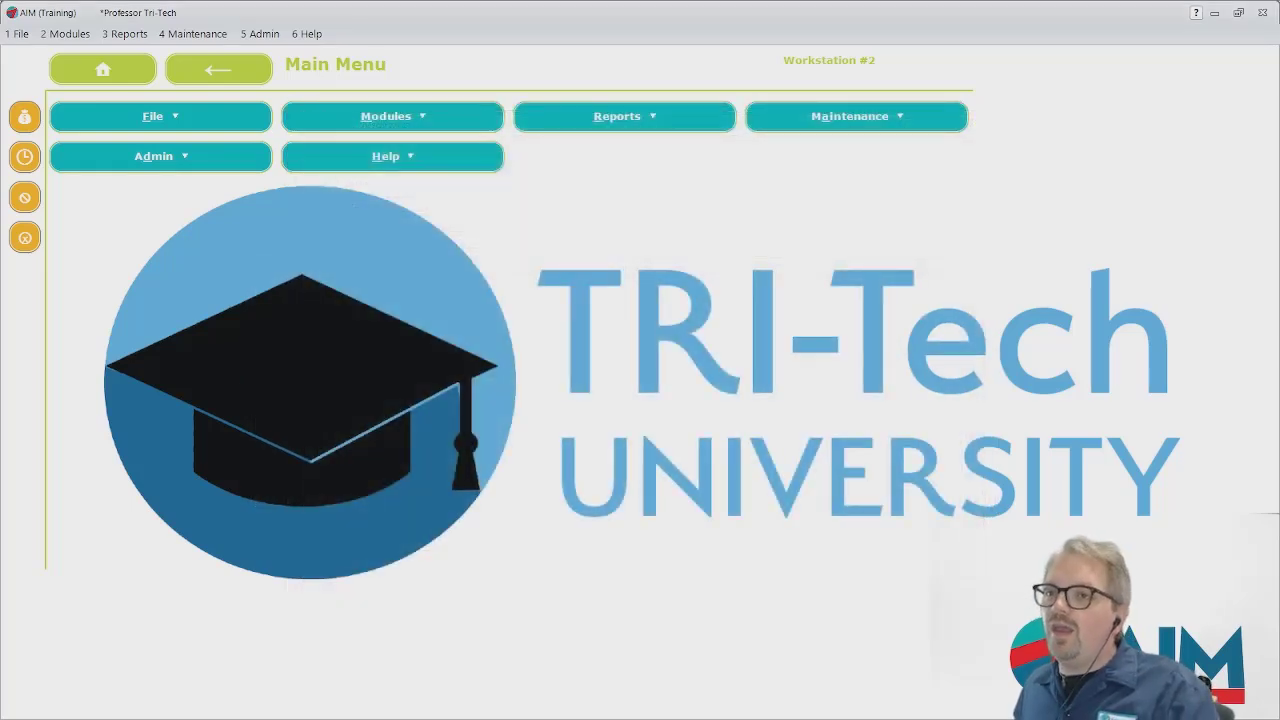
# Receive the Acme Wholesalers purchase order with all items tagged as received, save it and close the receiving window.
pyautogui.click(66, 34)
pyautogui.moveTo(90, 303)
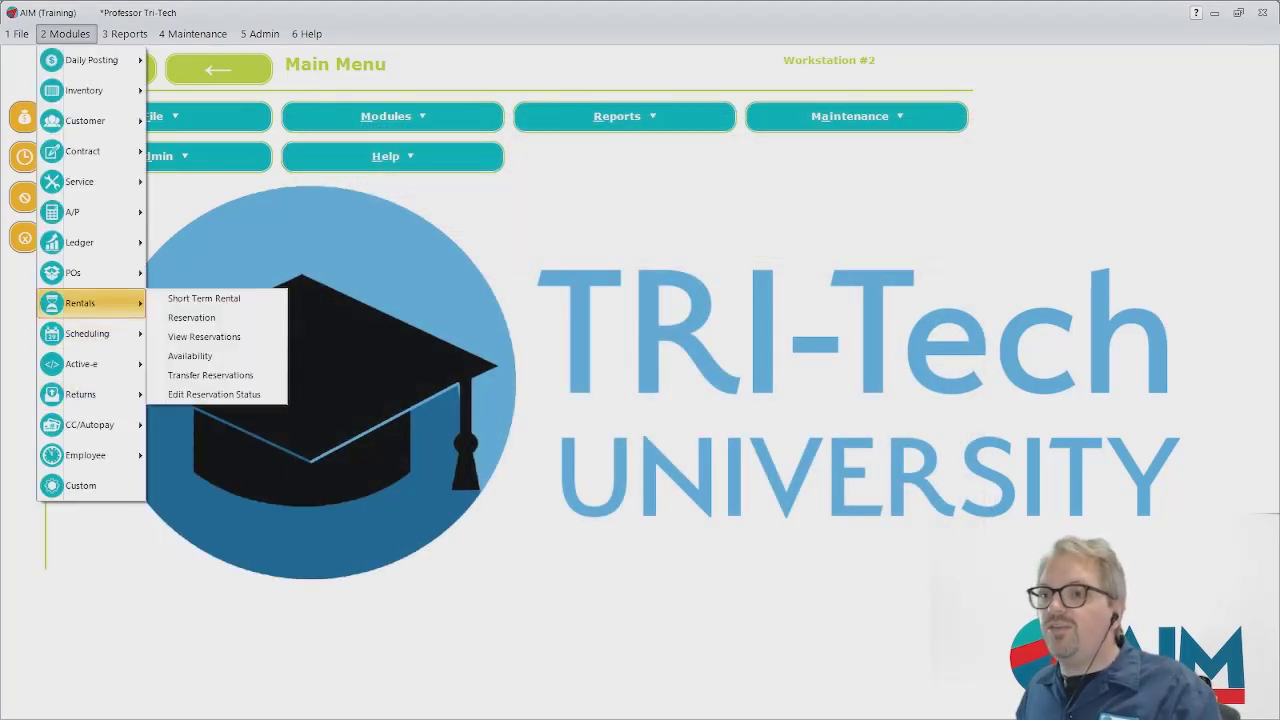
pyautogui.moveTo(90, 272)
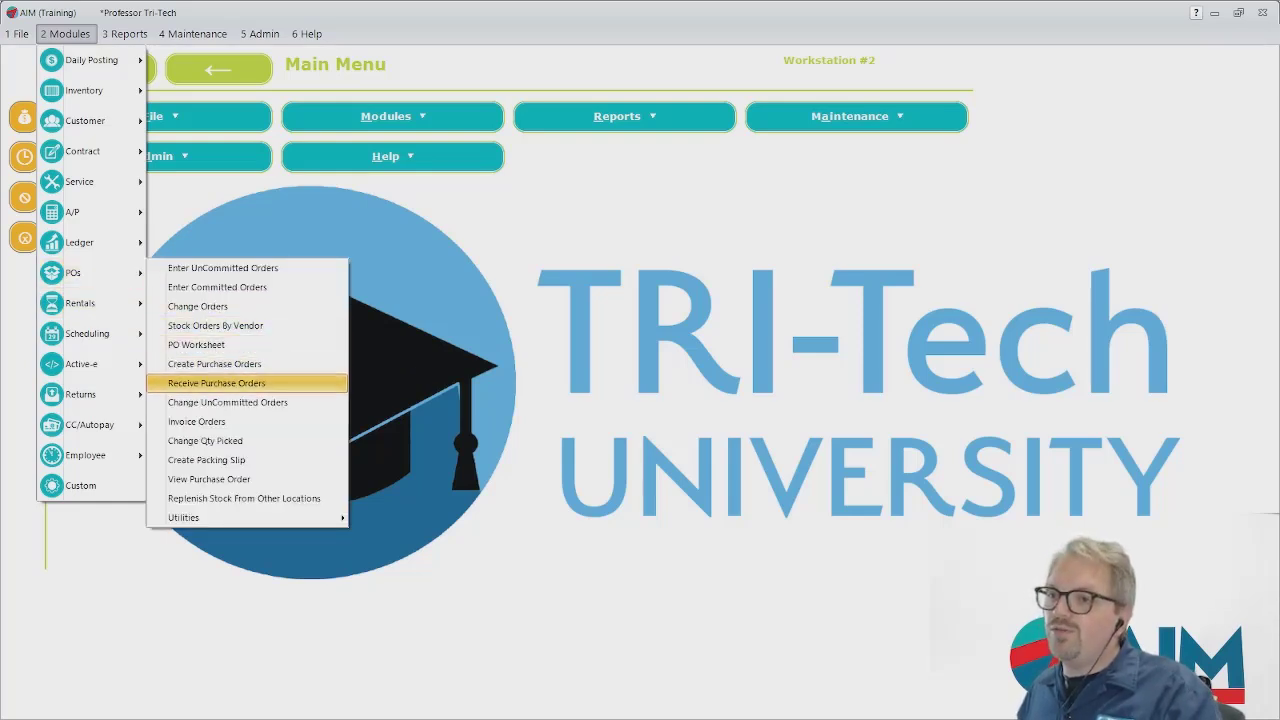
pyautogui.click(216, 383)
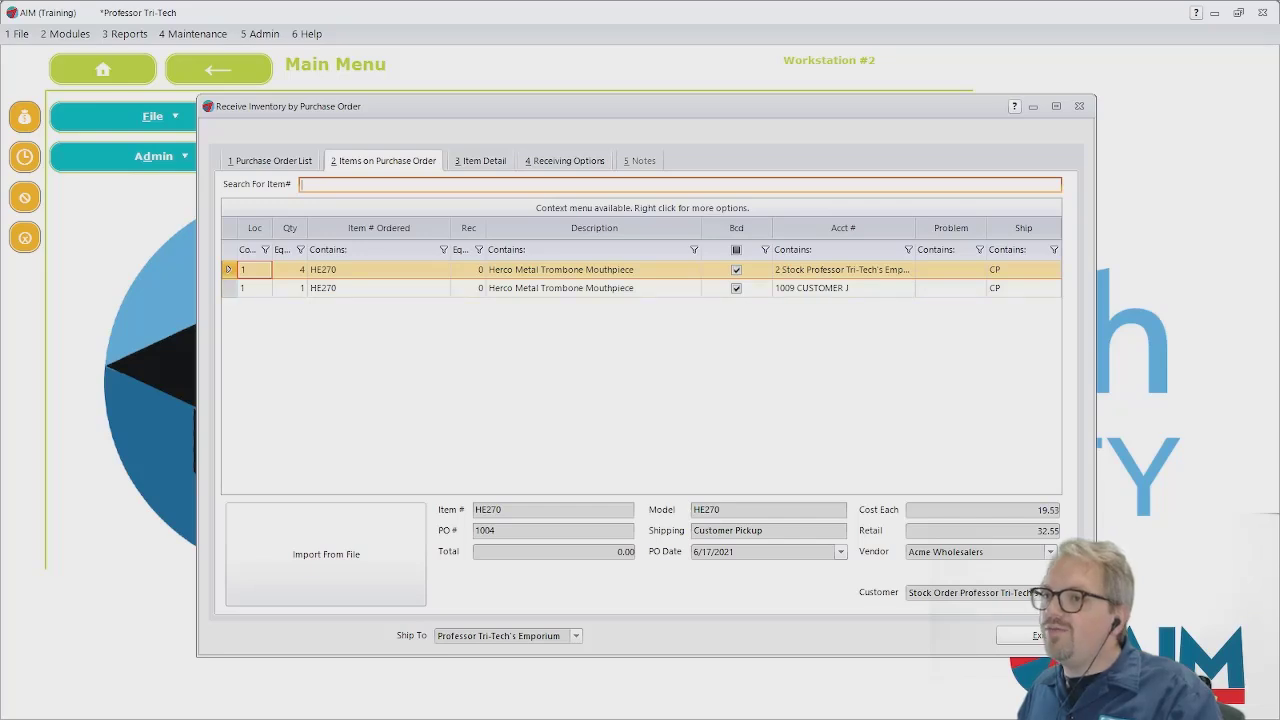
pyautogui.rightClick(380, 290)
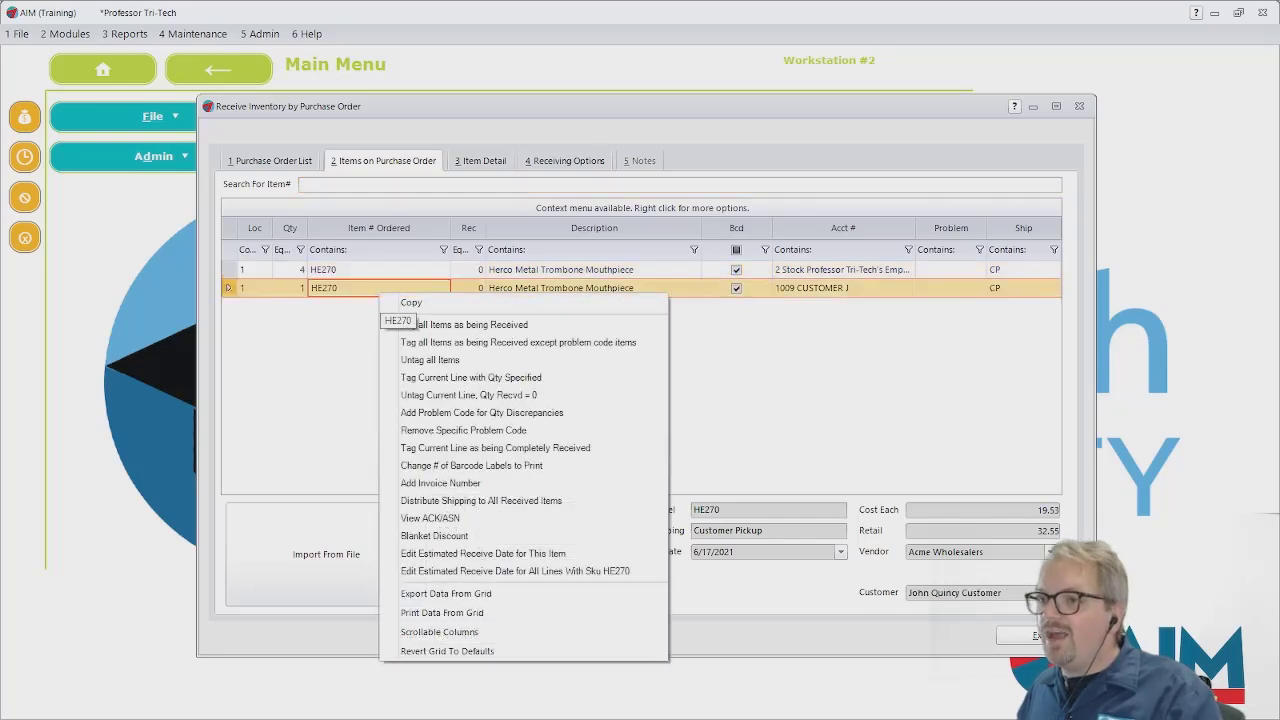
pyautogui.click(464, 324)
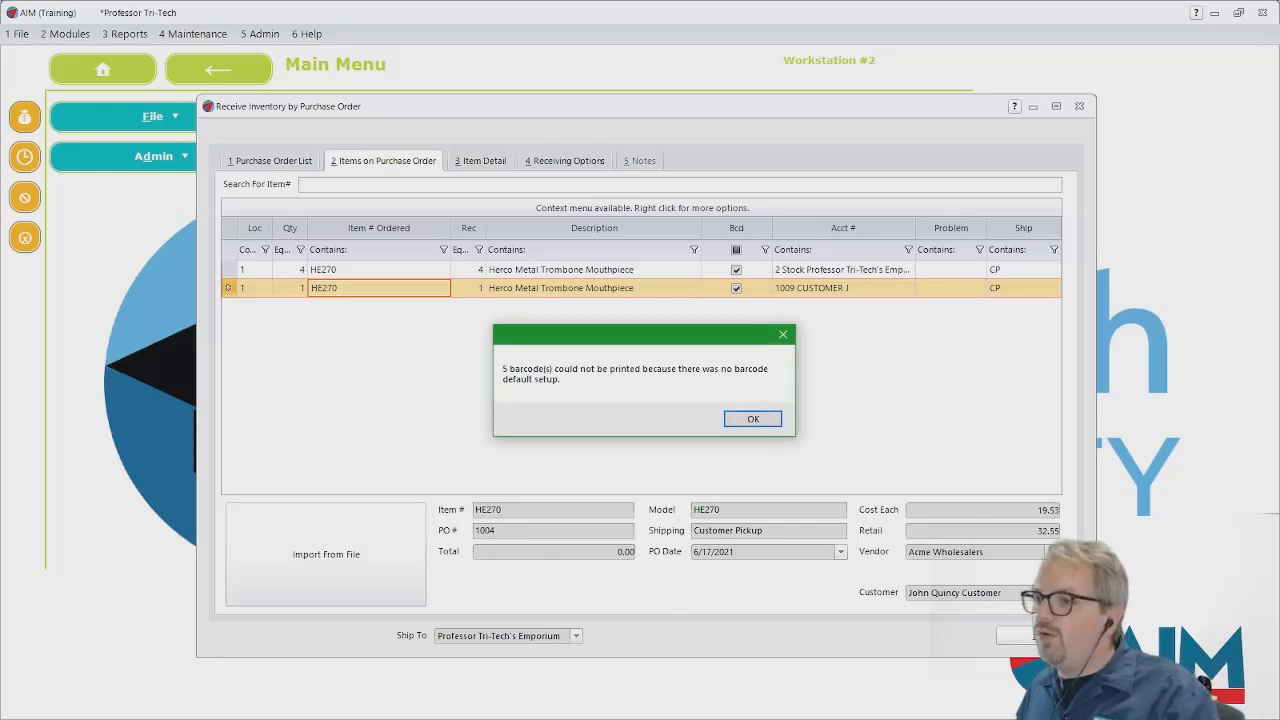
pyautogui.press('Return')
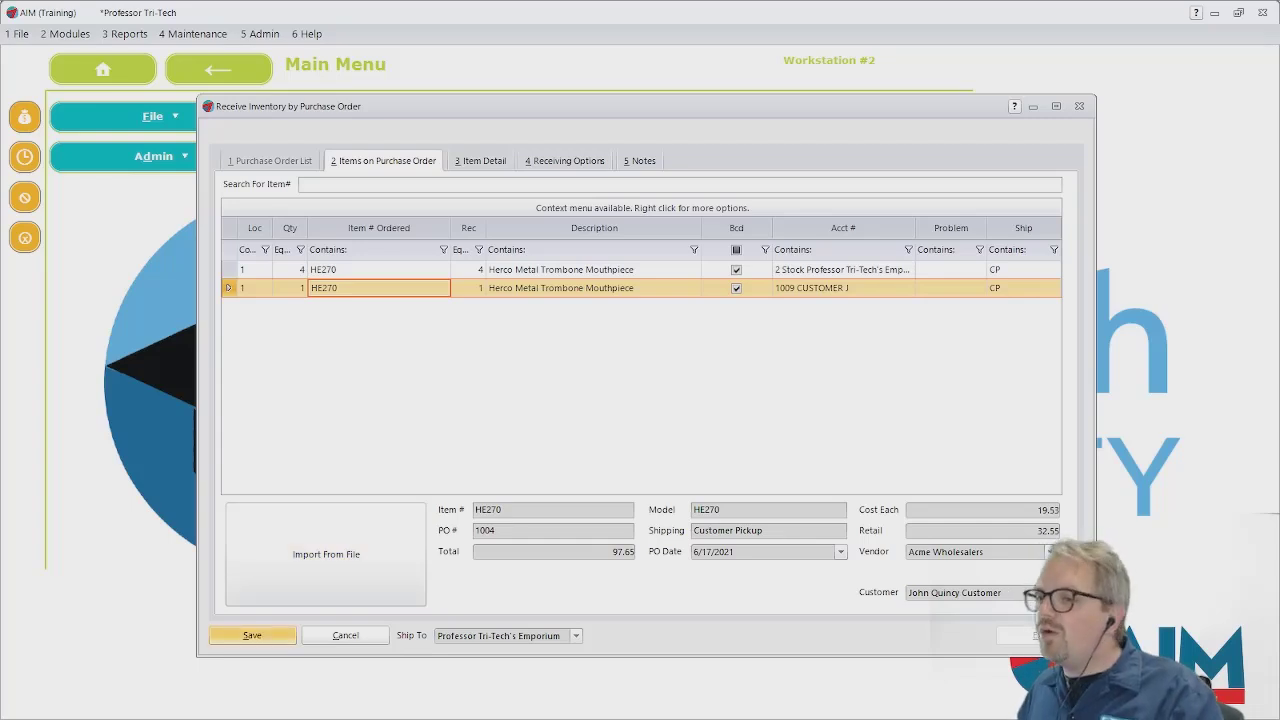
pyautogui.click(252, 635)
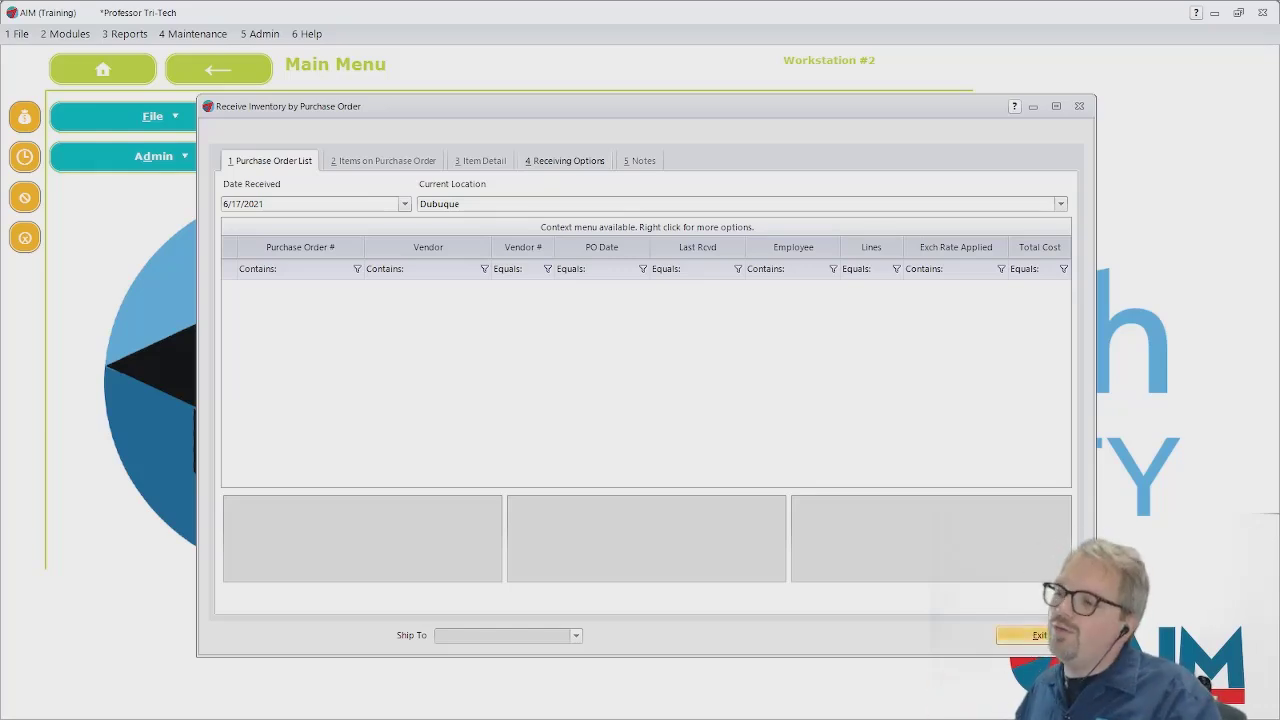
pyautogui.click(1036, 636)
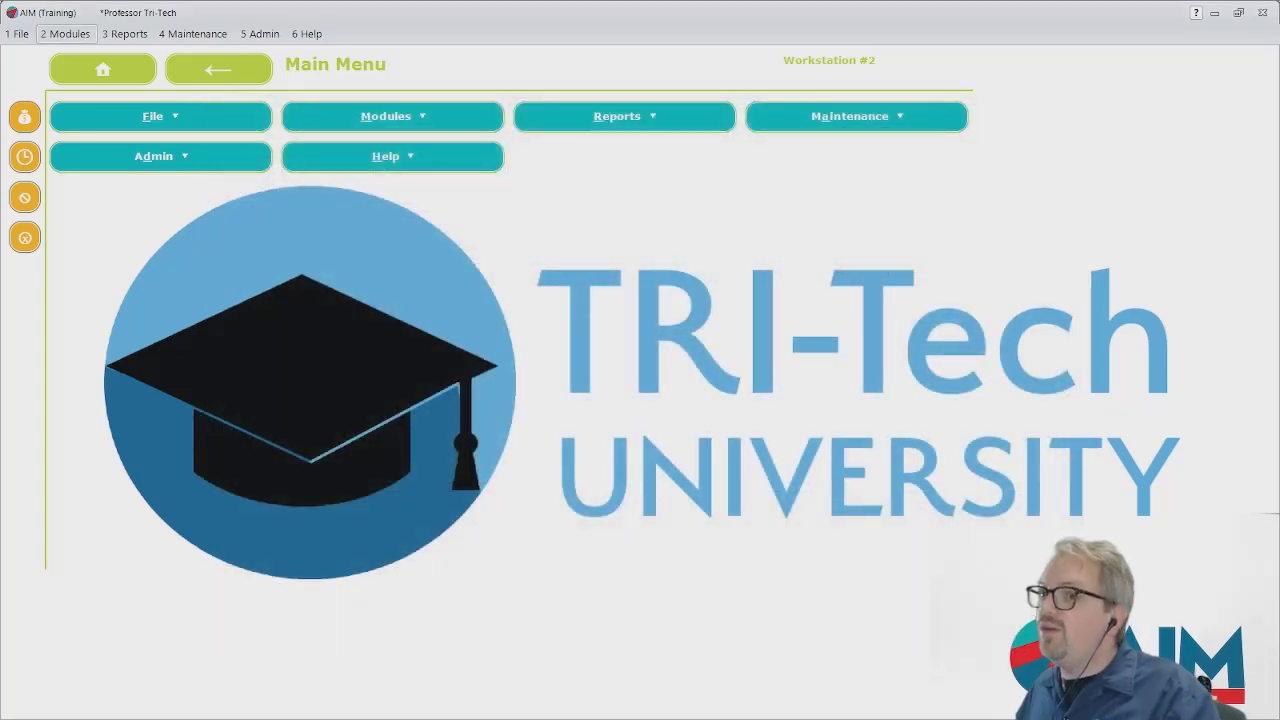
# Look up the inventory history of SKU HE270 across all locations.
pyautogui.click(65, 33)
pyautogui.moveTo(85, 90)
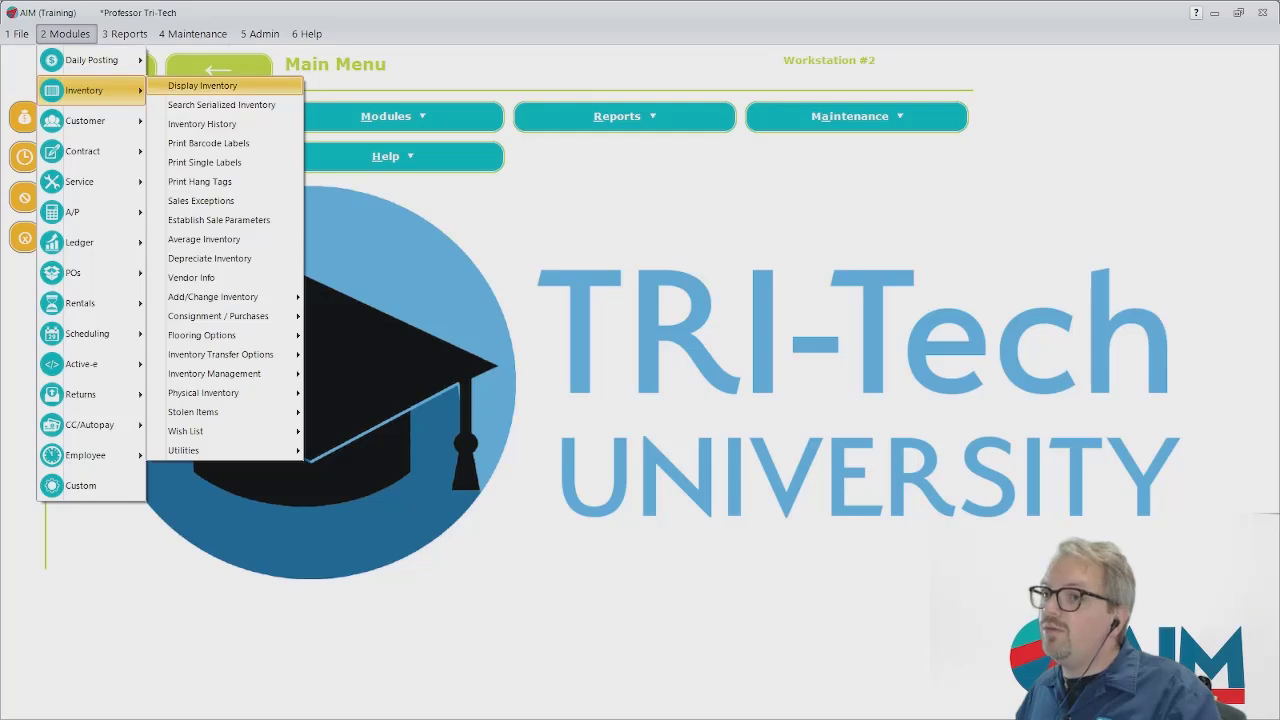
pyautogui.click(202, 124)
pyautogui.write('HE270')
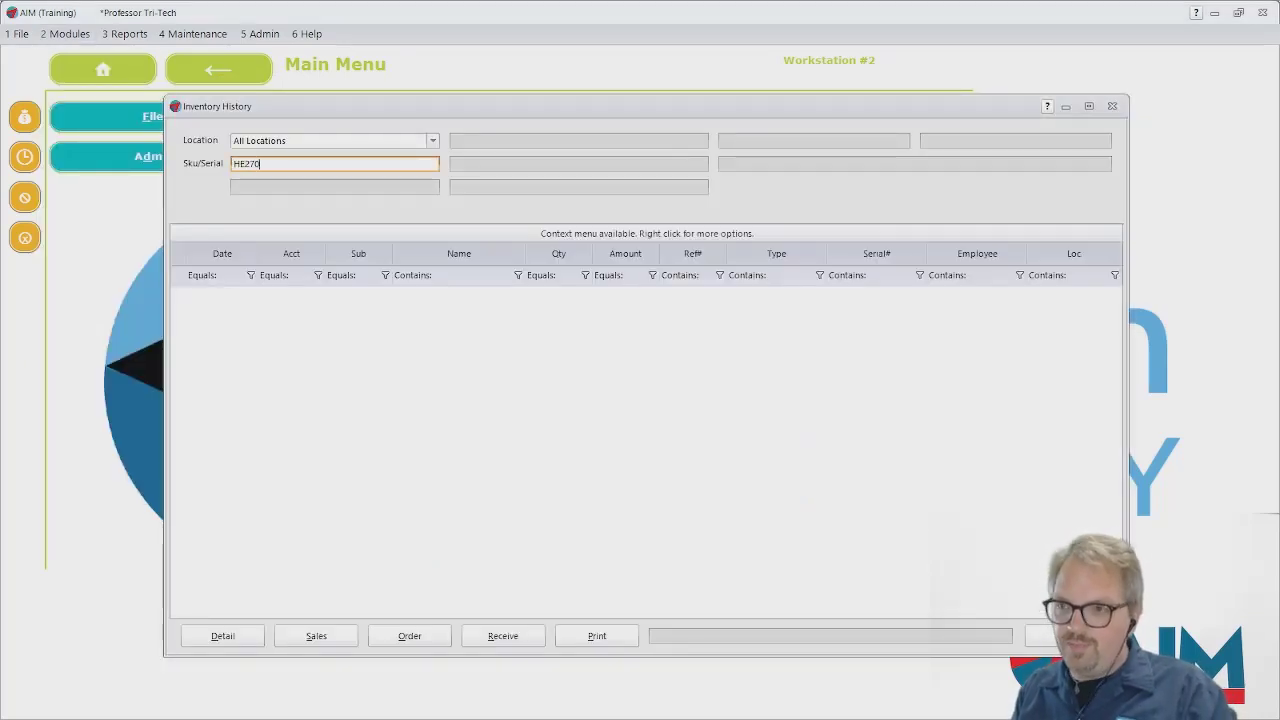
pyautogui.press('Return')
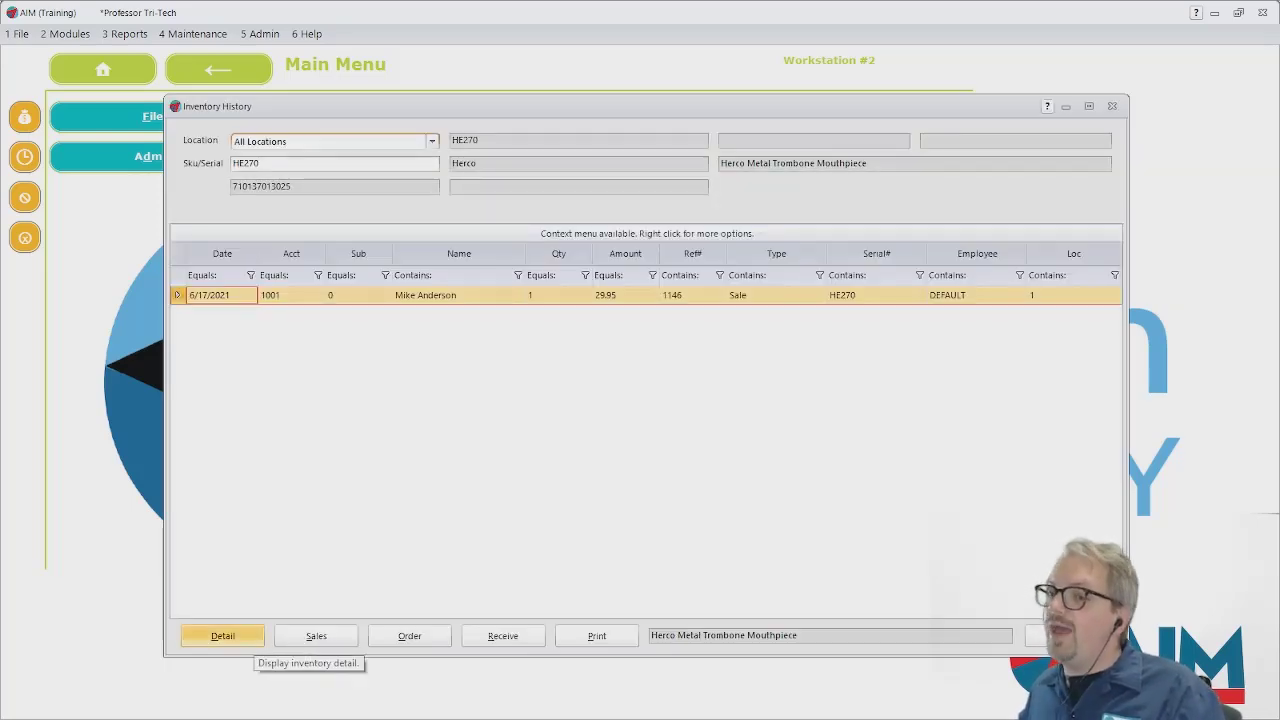
# Examine the on-hand and available quantities in the HE270 inventory detail, then close the detail and history.
pyautogui.click(222, 636)
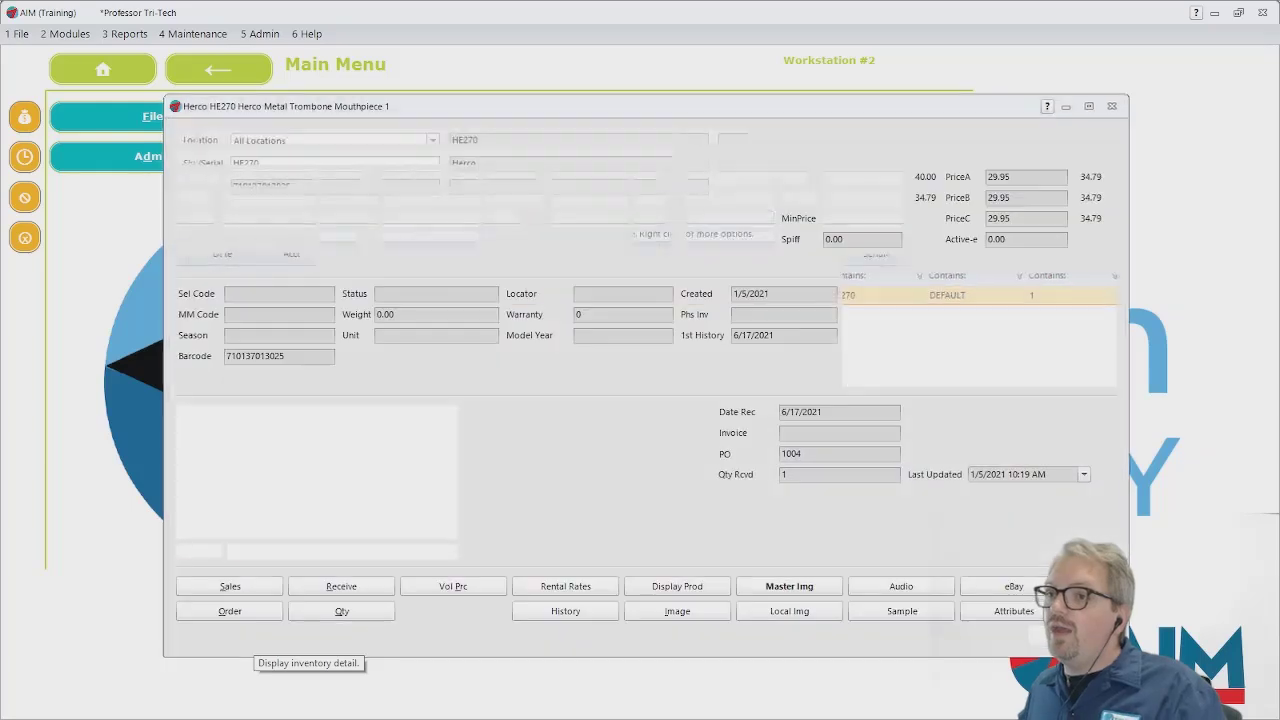
pyautogui.press('Tab')
pyautogui.press('Tab')
pyautogui.press('Tab')
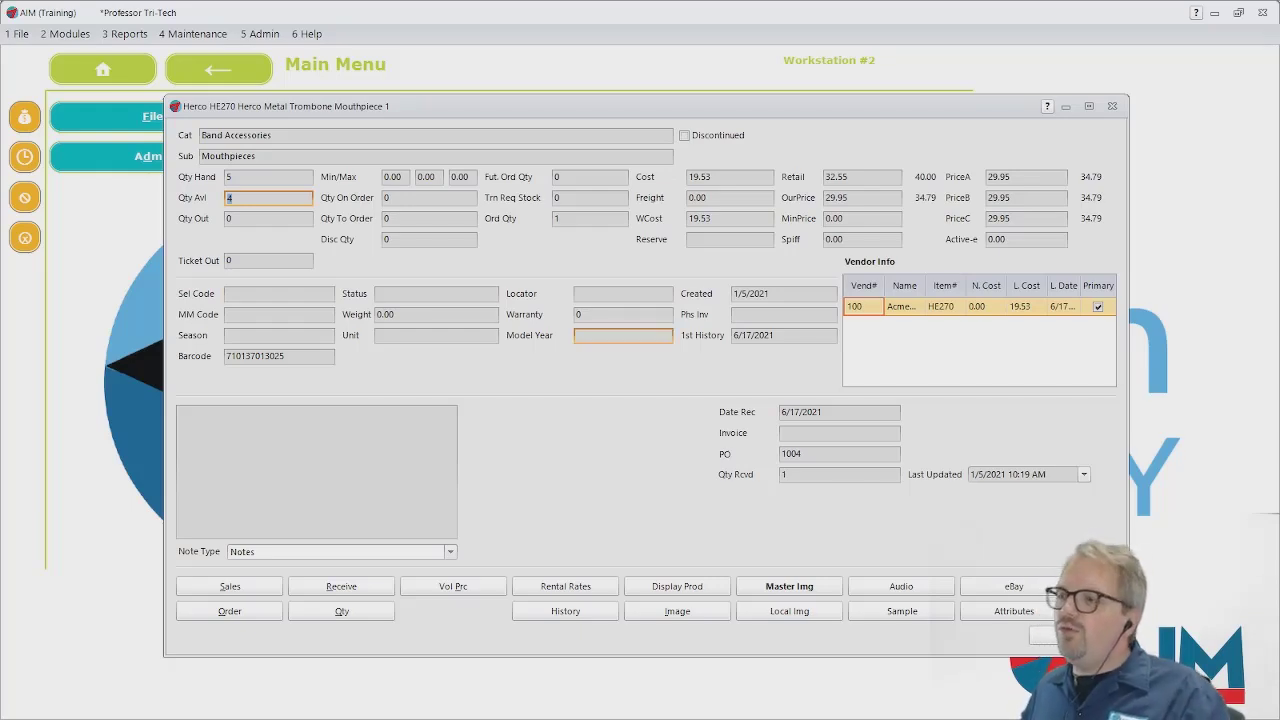
pyautogui.click(1072, 635)
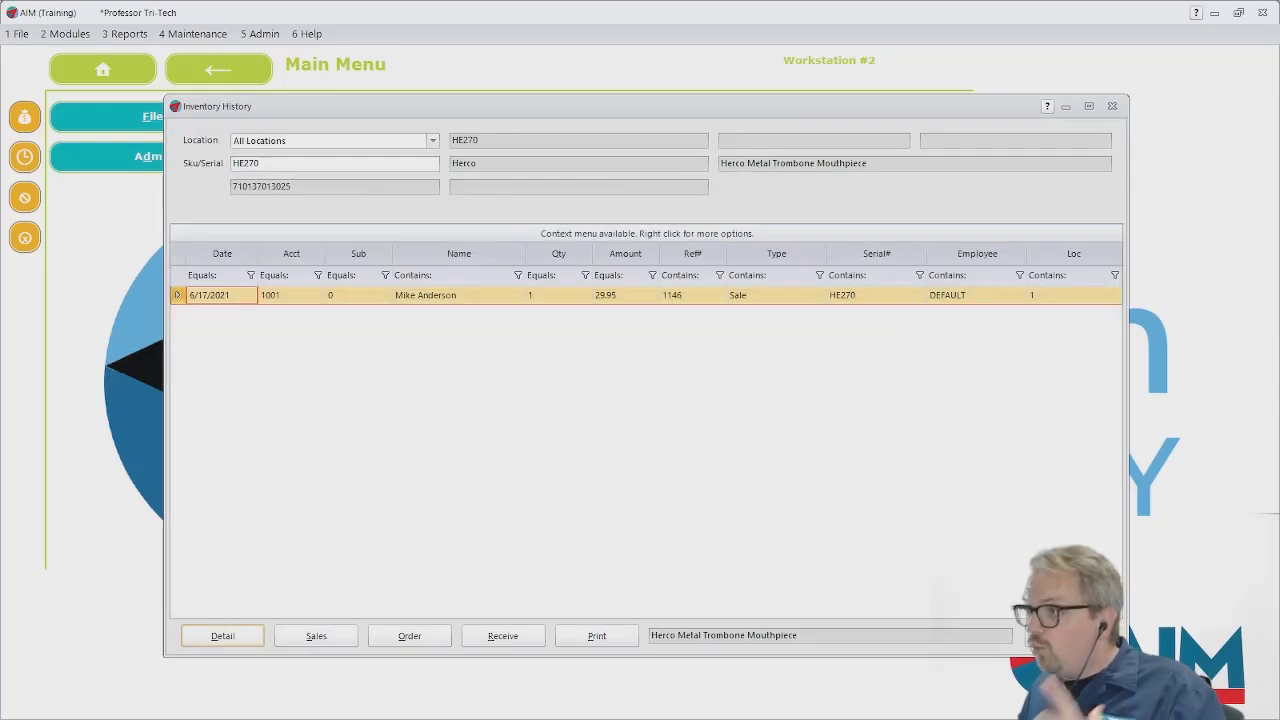
pyautogui.click(1068, 636)
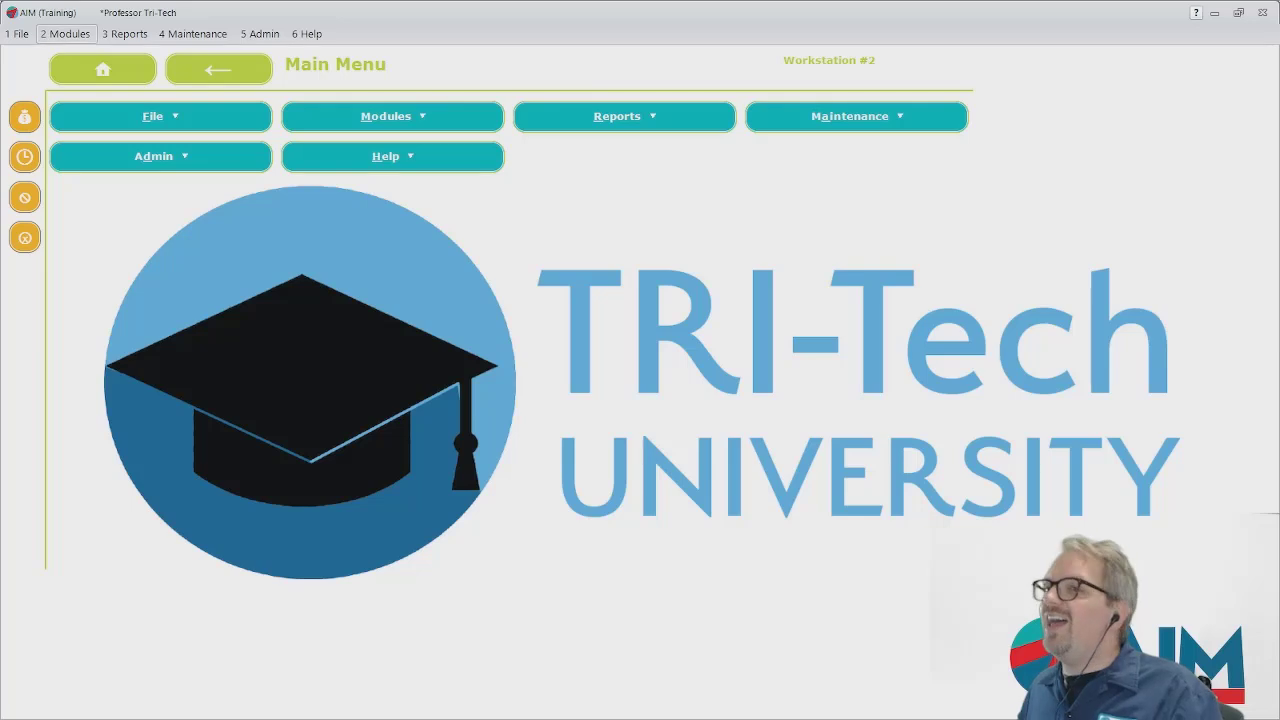
# Start unallocating special orders and select the customer's completely received order through a customer search.
pyautogui.click(65, 33)
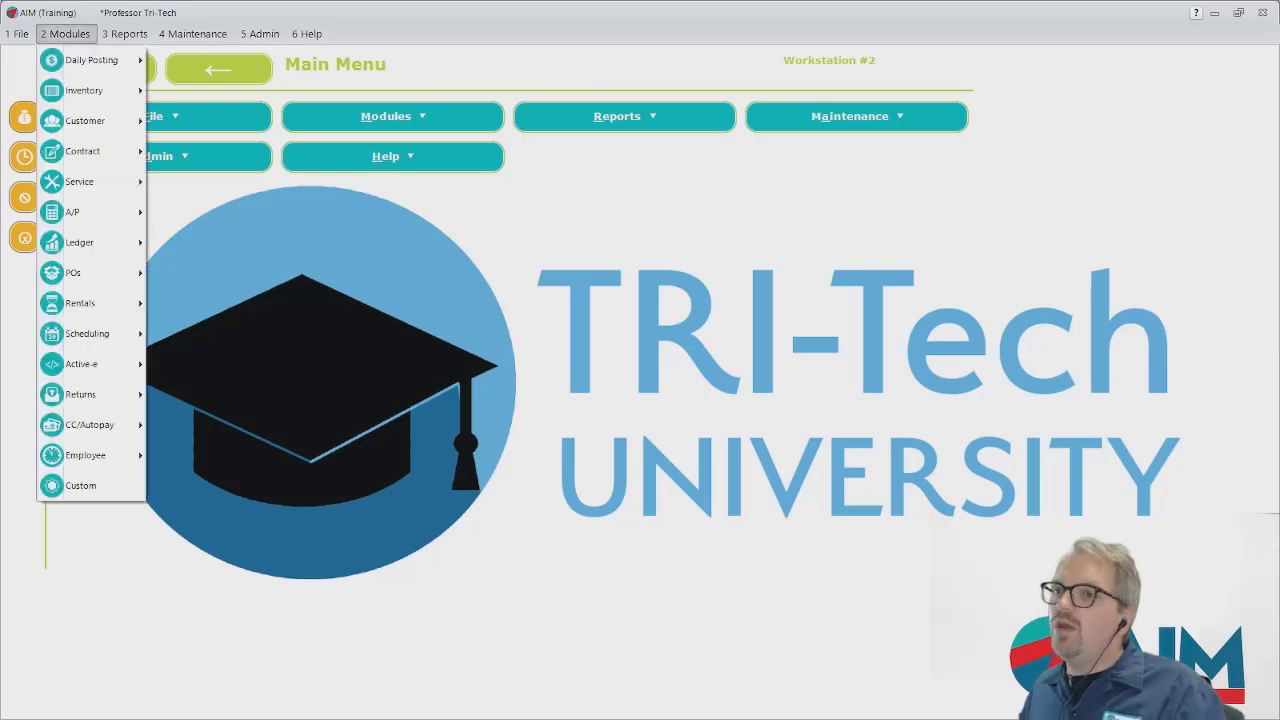
pyautogui.moveTo(90, 272)
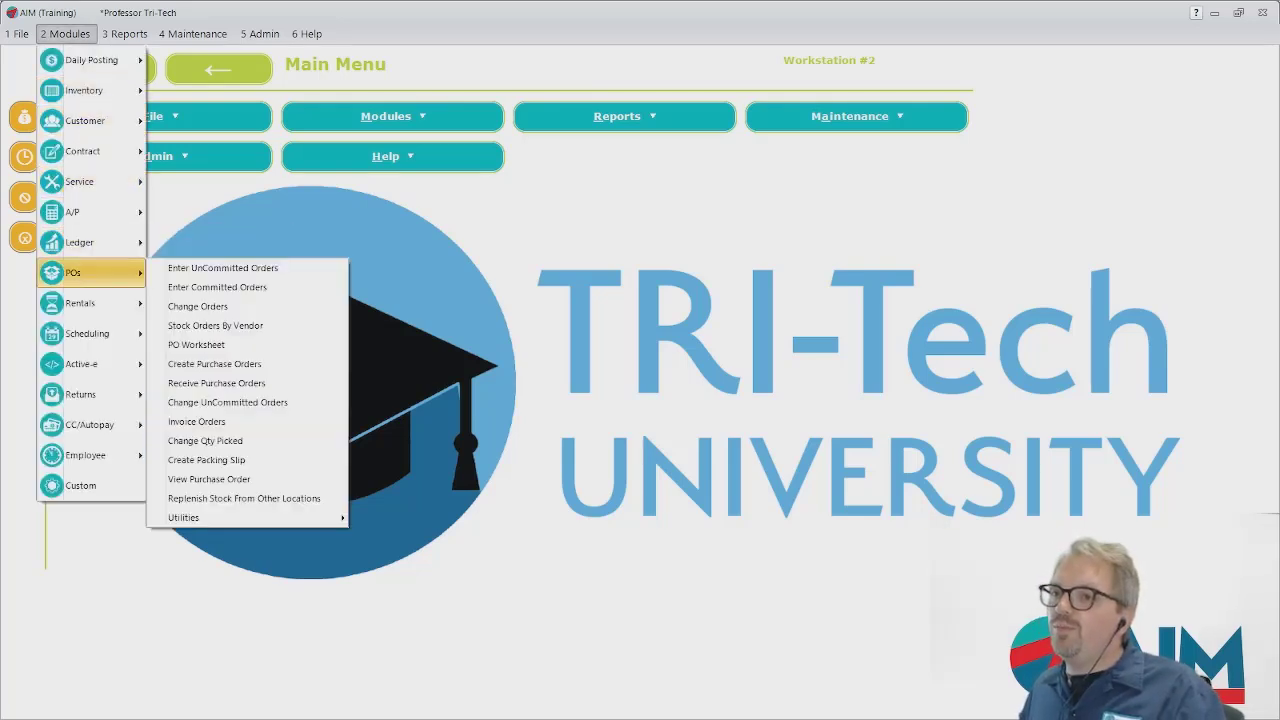
pyautogui.moveTo(250, 517)
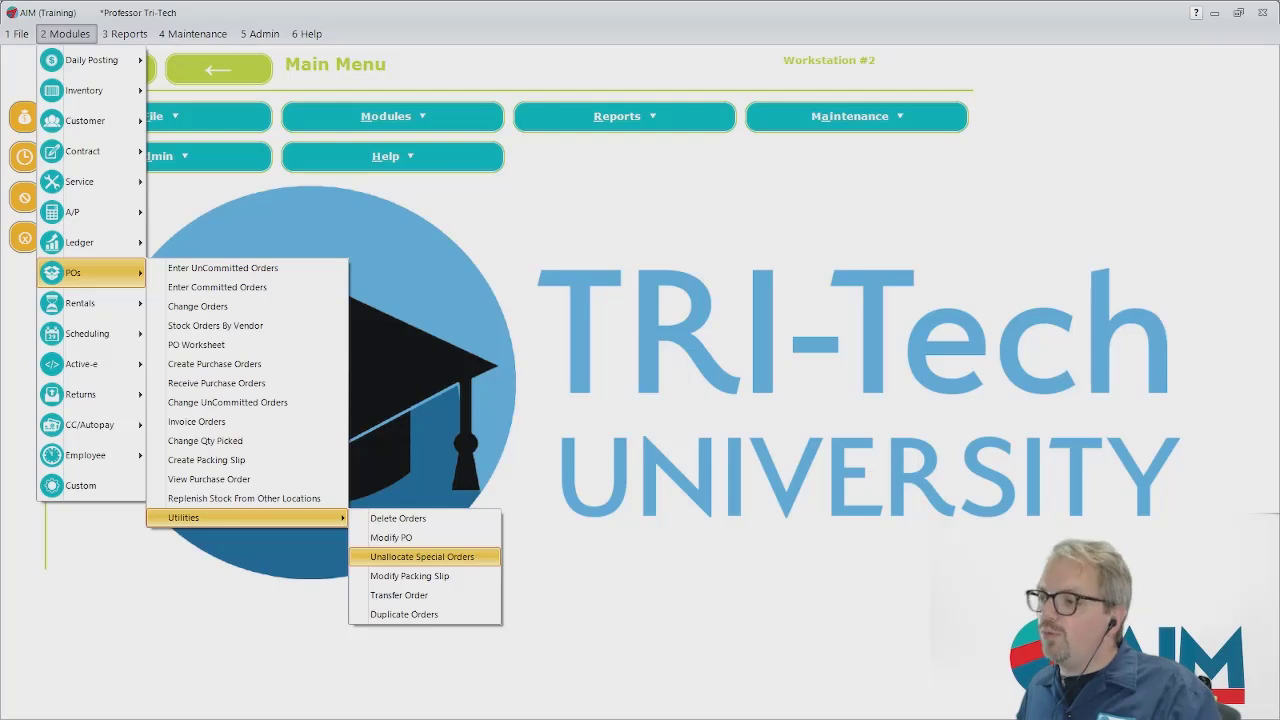
pyautogui.click(422, 556)
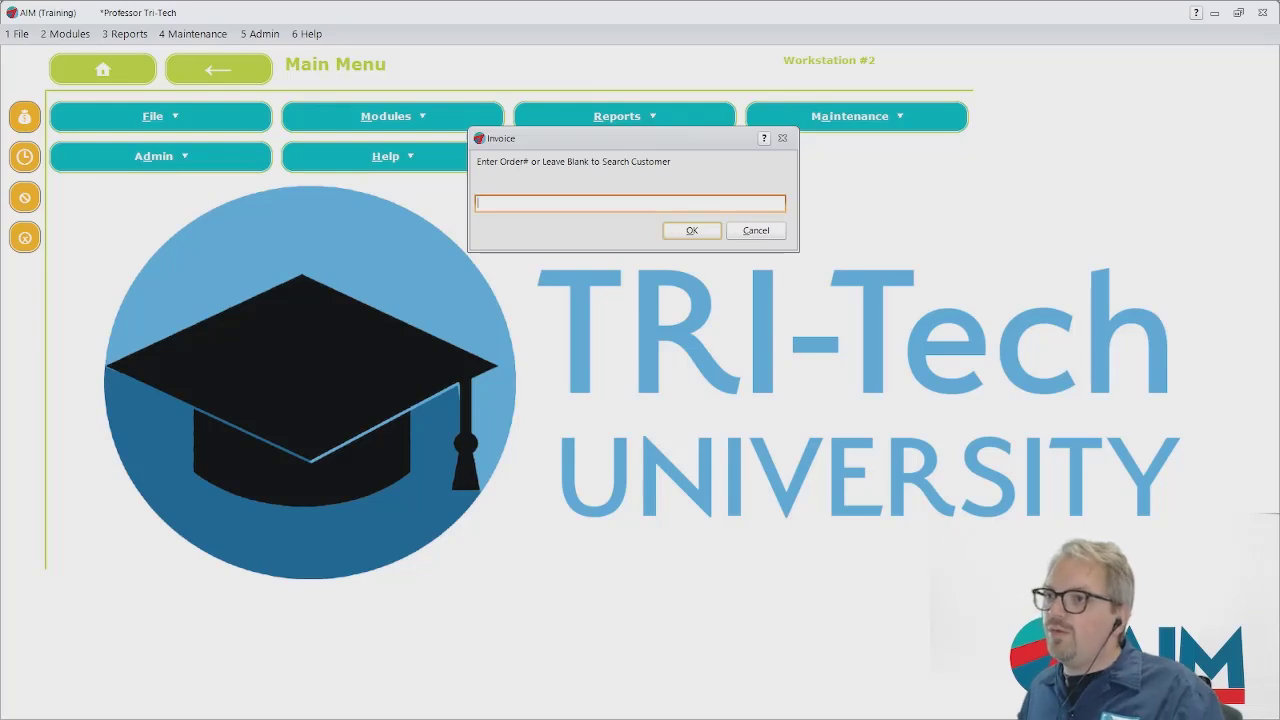
pyautogui.press('Return')
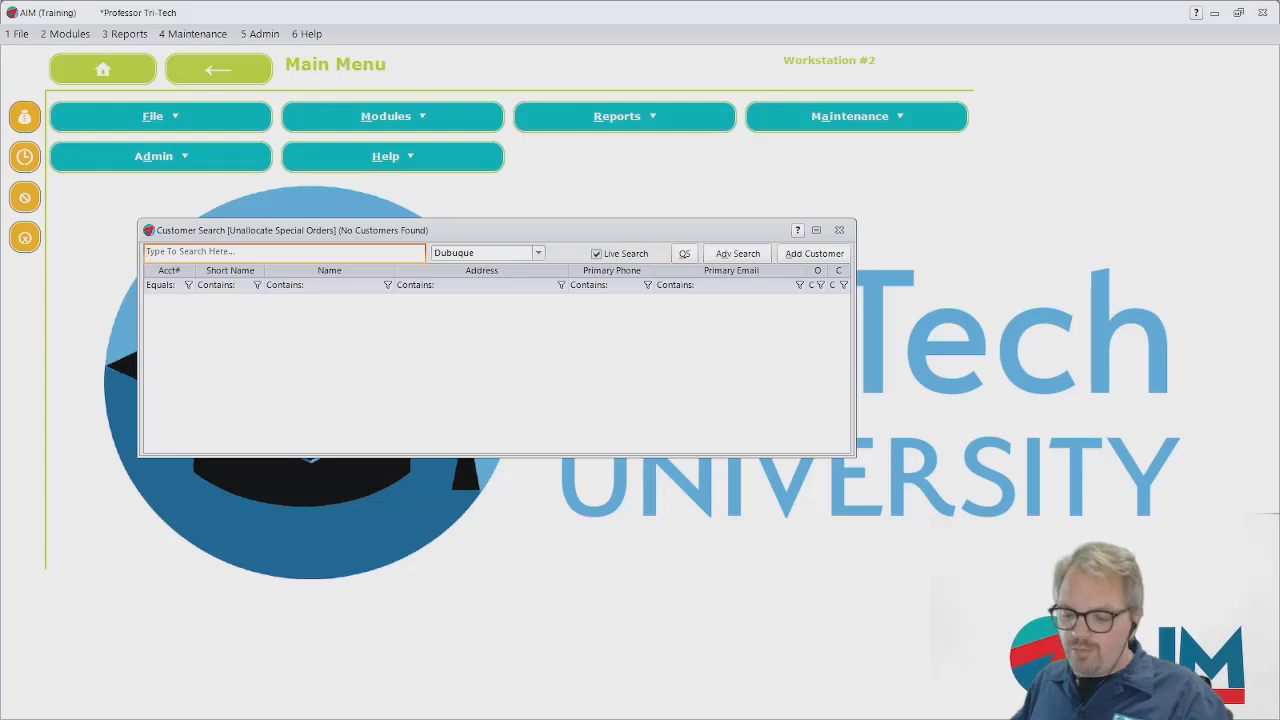
pyautogui.write('john')
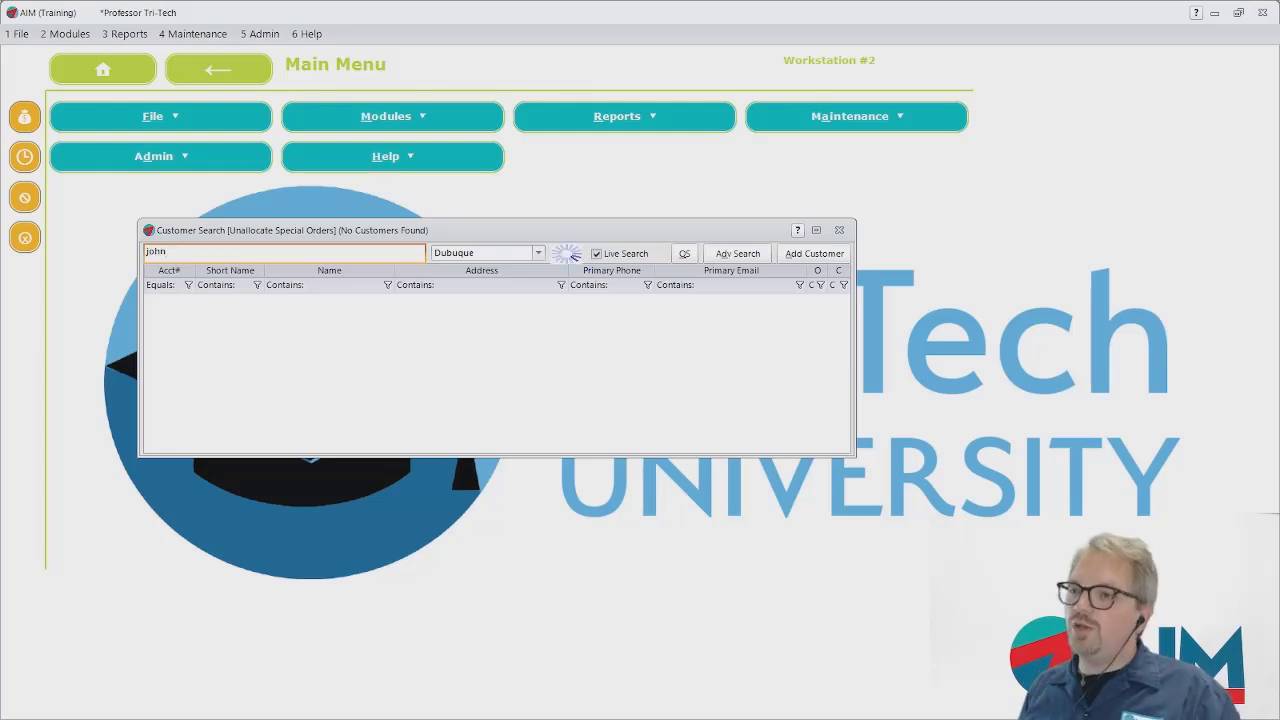
pyautogui.press('Return')
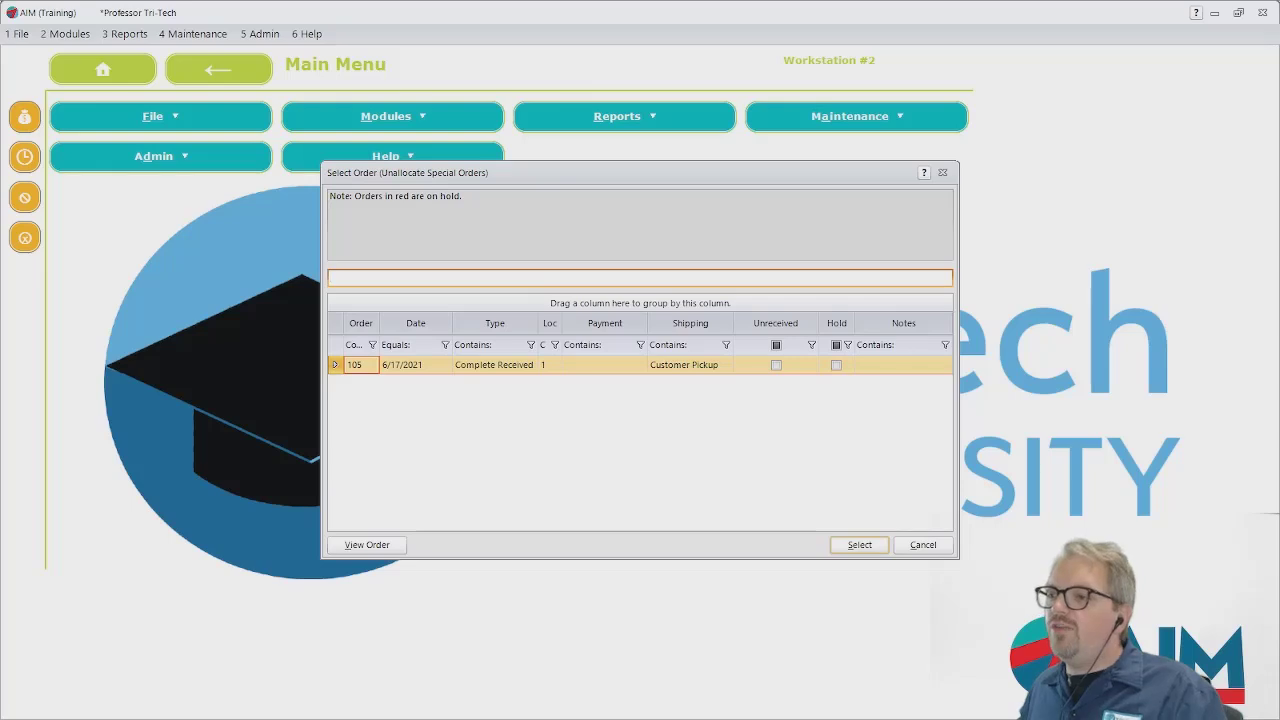
pyautogui.click(859, 545)
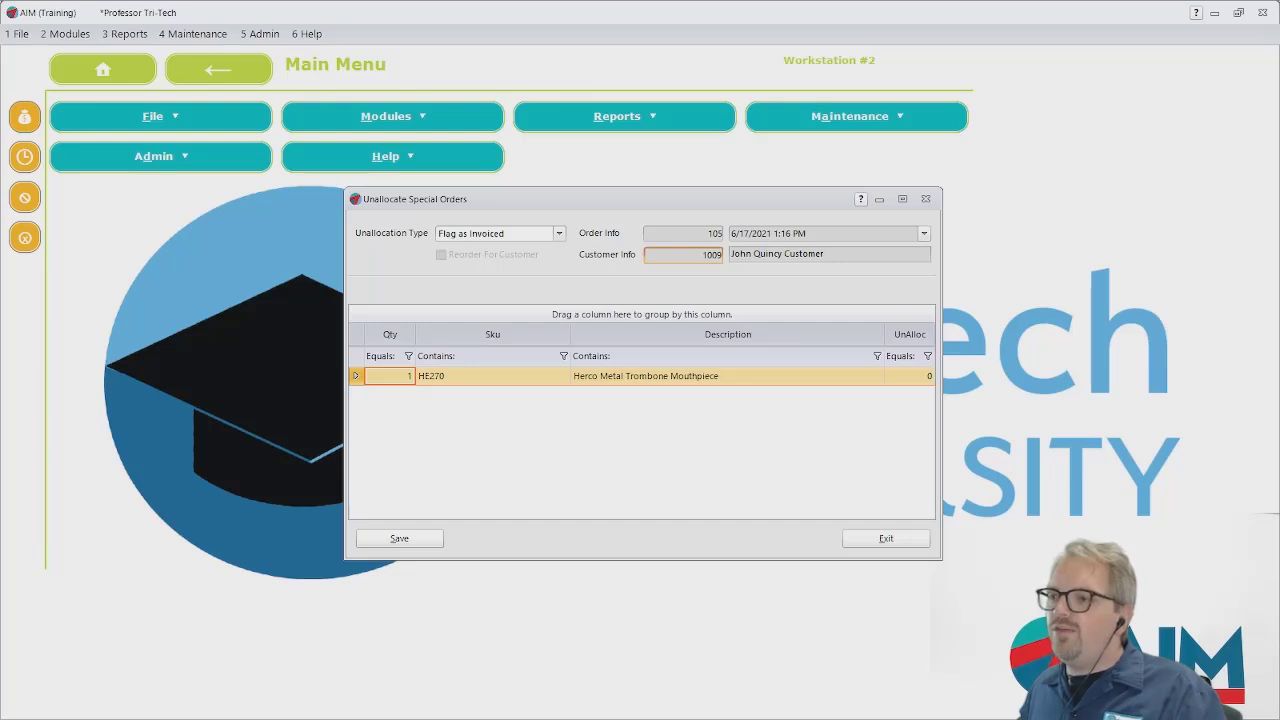
# Unallocate 1 of the HE270 mouthpiece with the unallocation type Transfer to Stock and save.
pyautogui.click(908, 376)
pyautogui.click(926, 374)
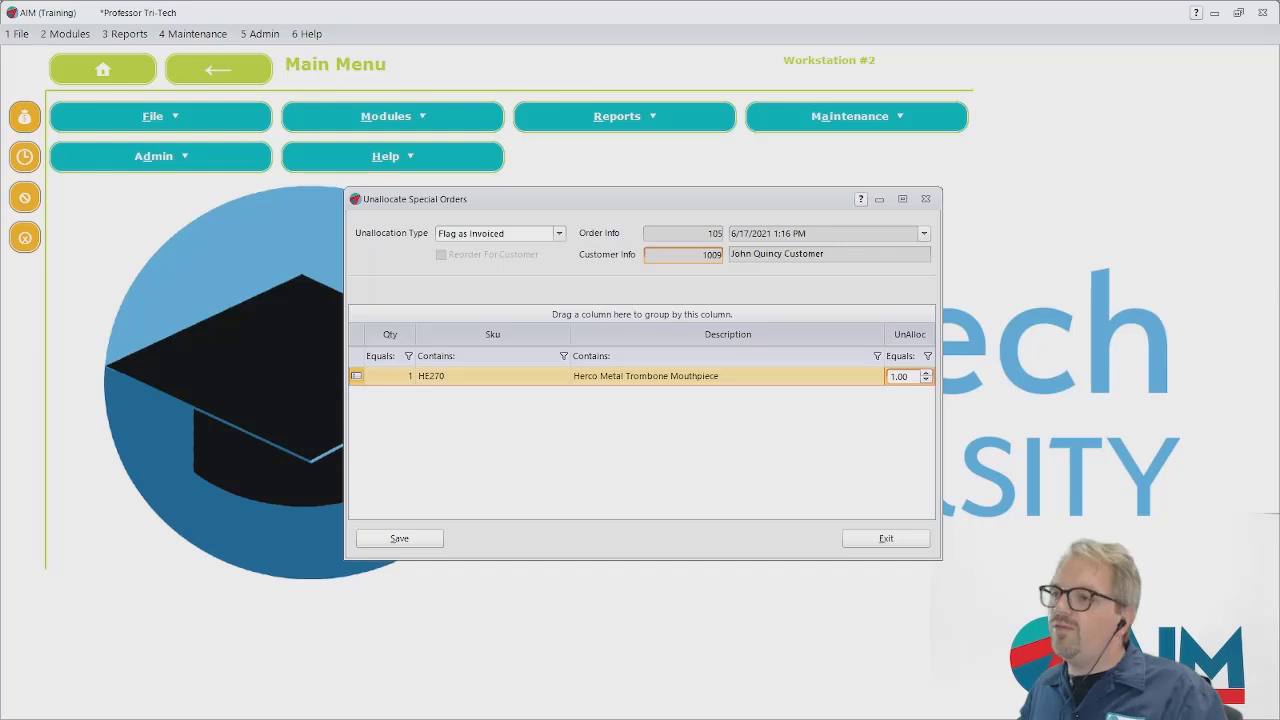
pyautogui.click(560, 436)
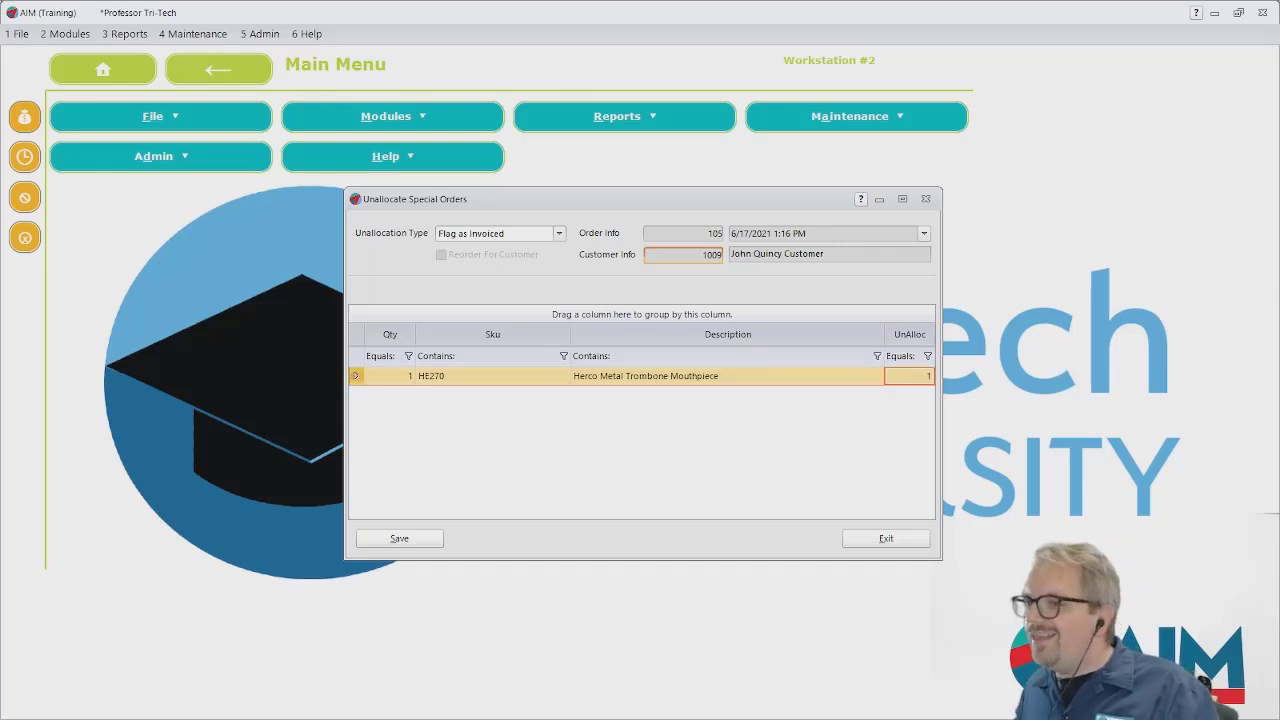
pyautogui.click(558, 234)
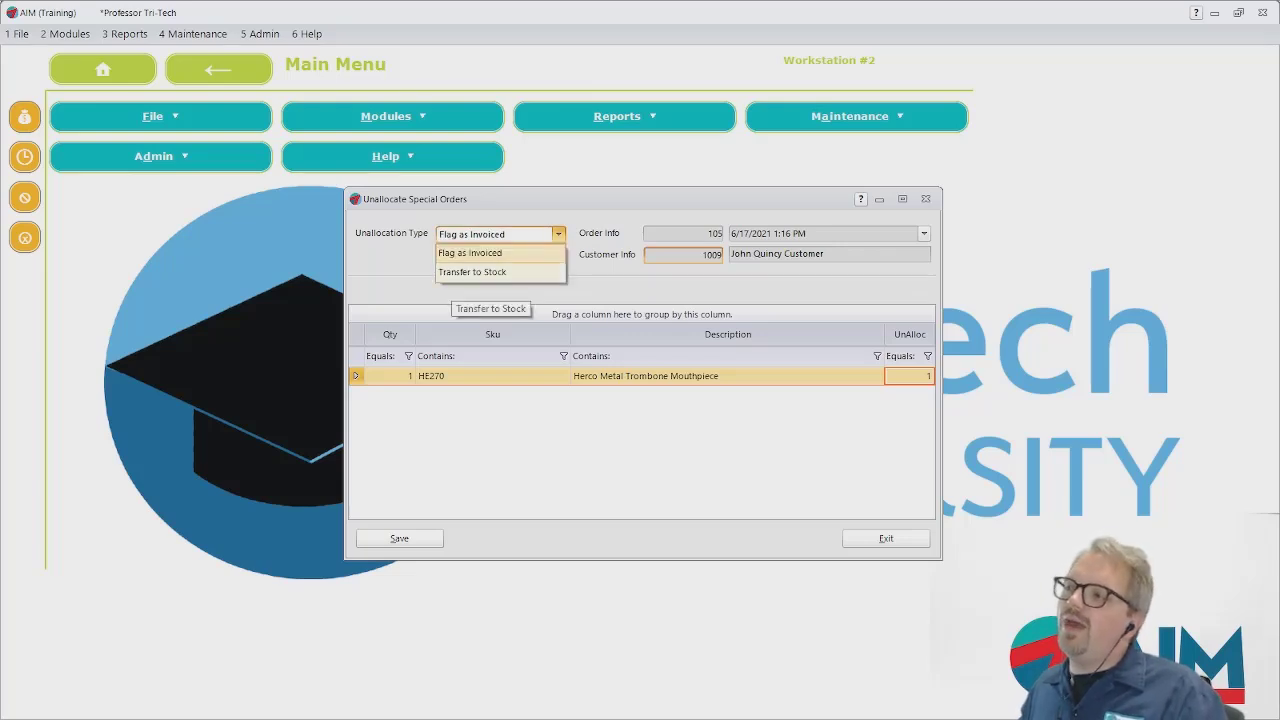
pyautogui.click(472, 272)
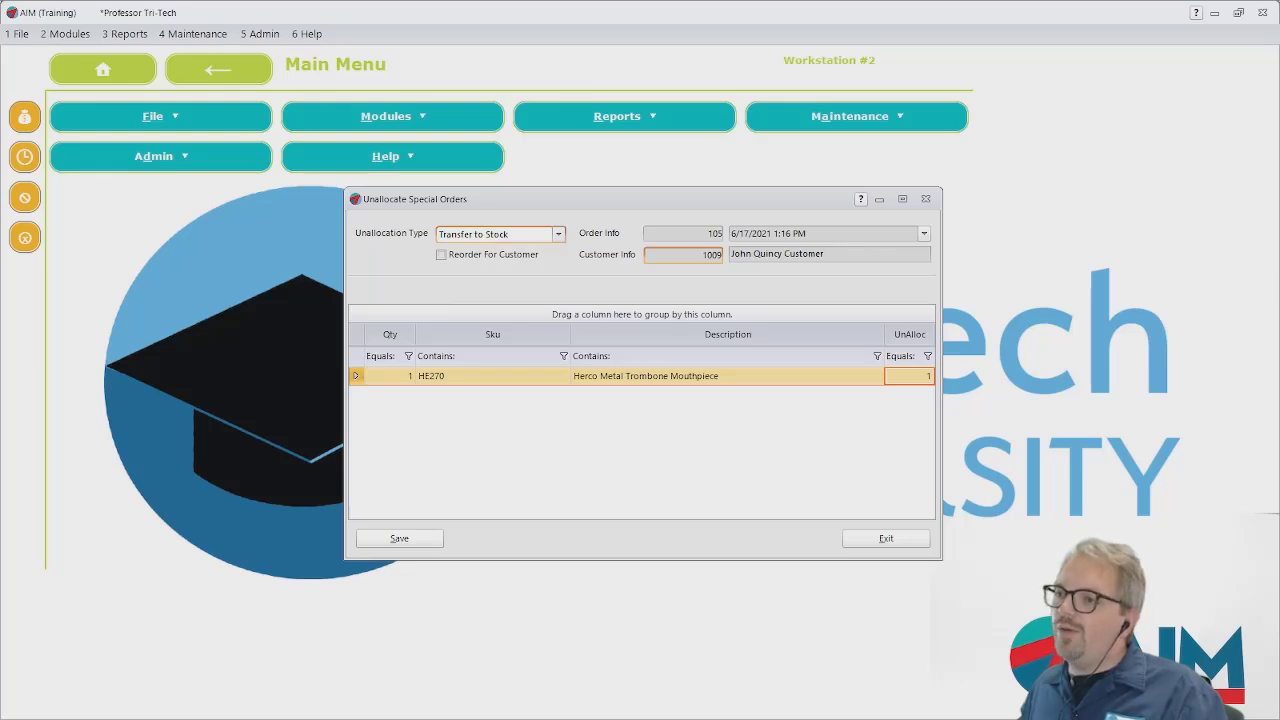
pyautogui.click(399, 538)
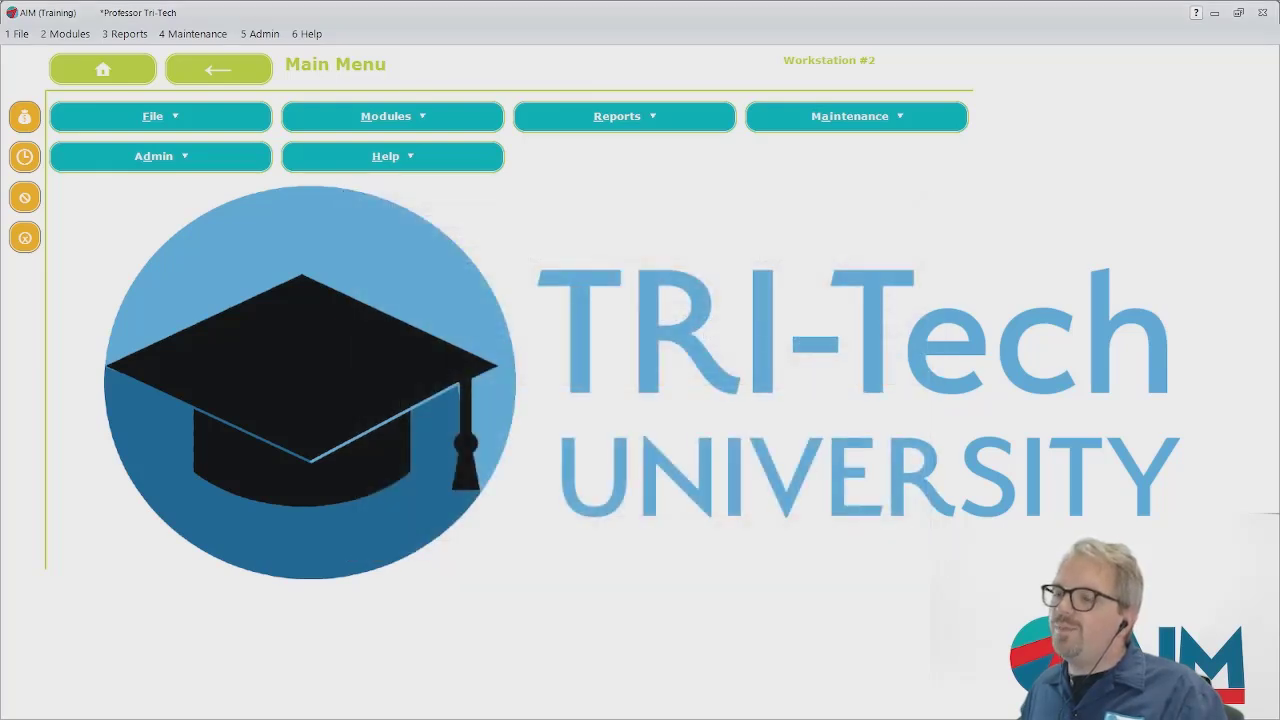
# Look up the inventory history of SKU HE270 across all locations.
pyautogui.click(67, 33)
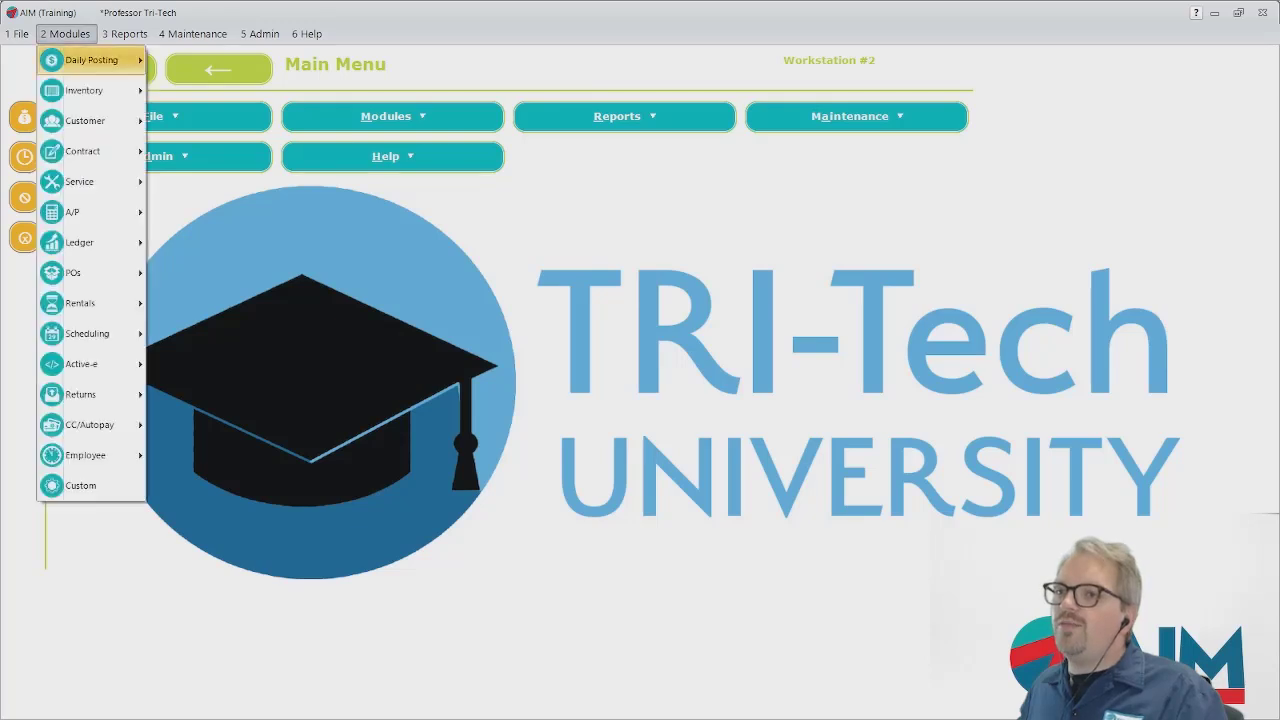
pyautogui.moveTo(84, 90)
pyautogui.click(202, 123)
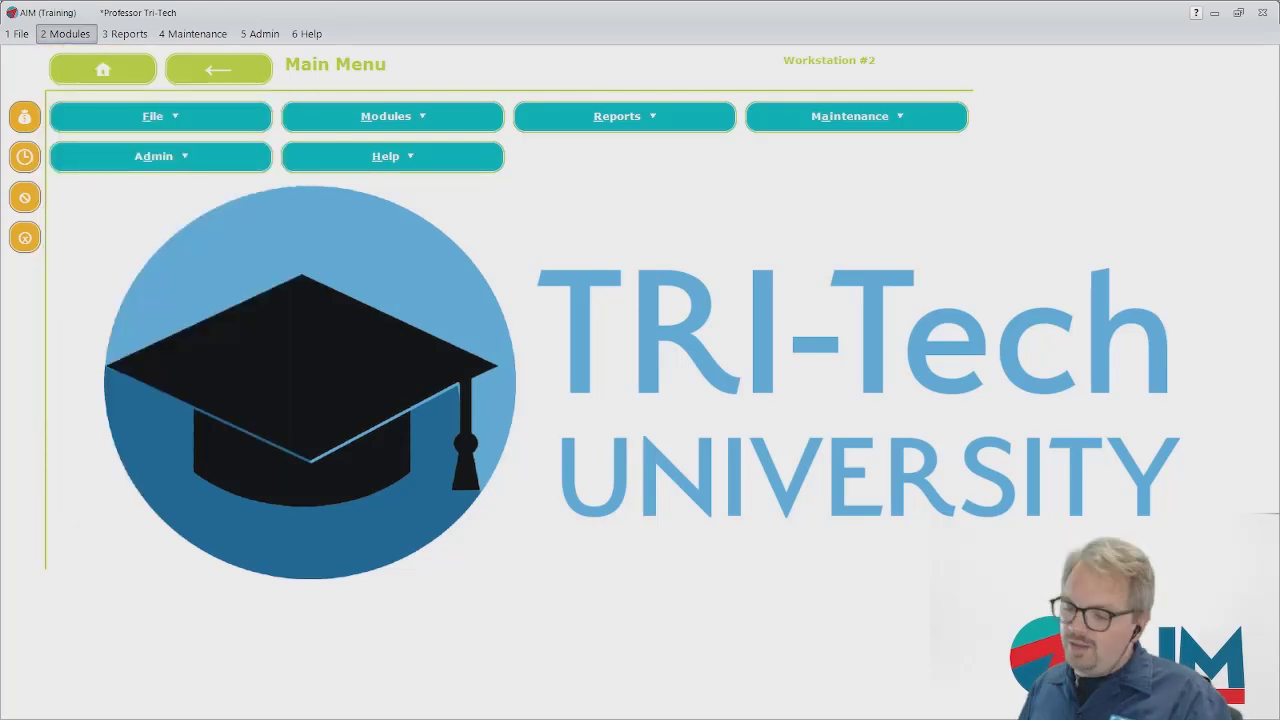
pyautogui.write('HE')
pyautogui.write('001')
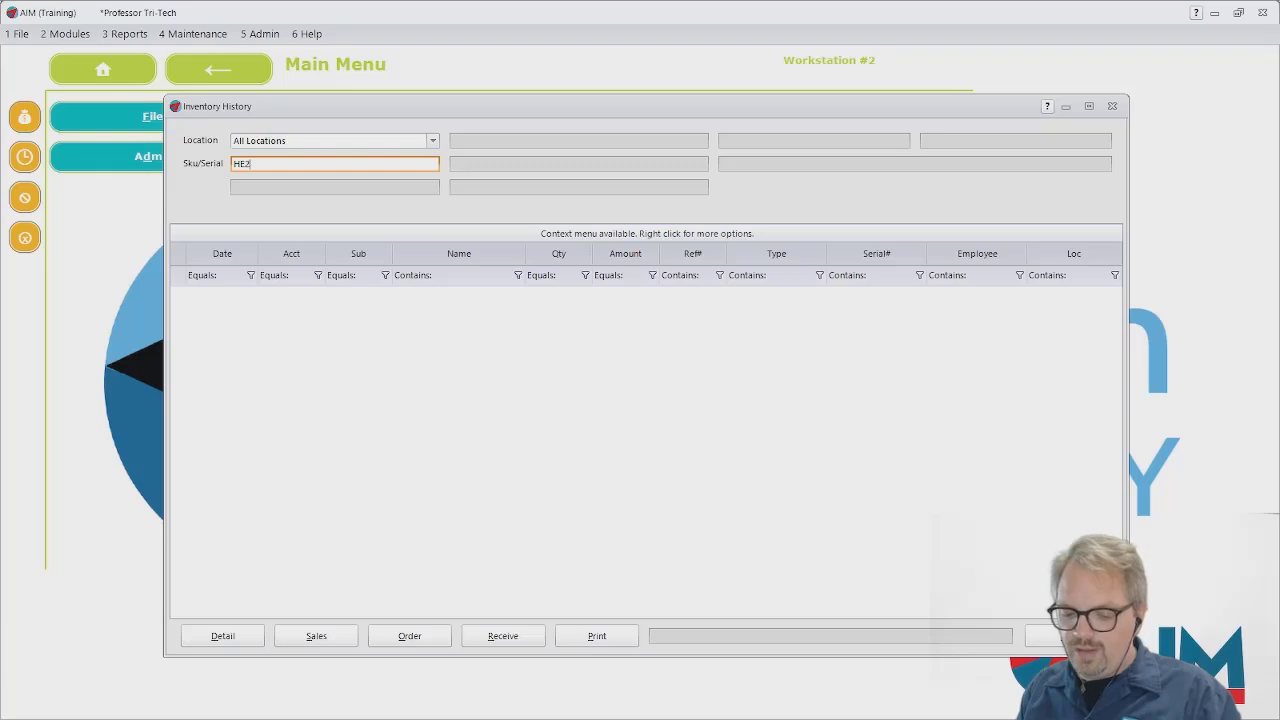
pyautogui.press('Return')
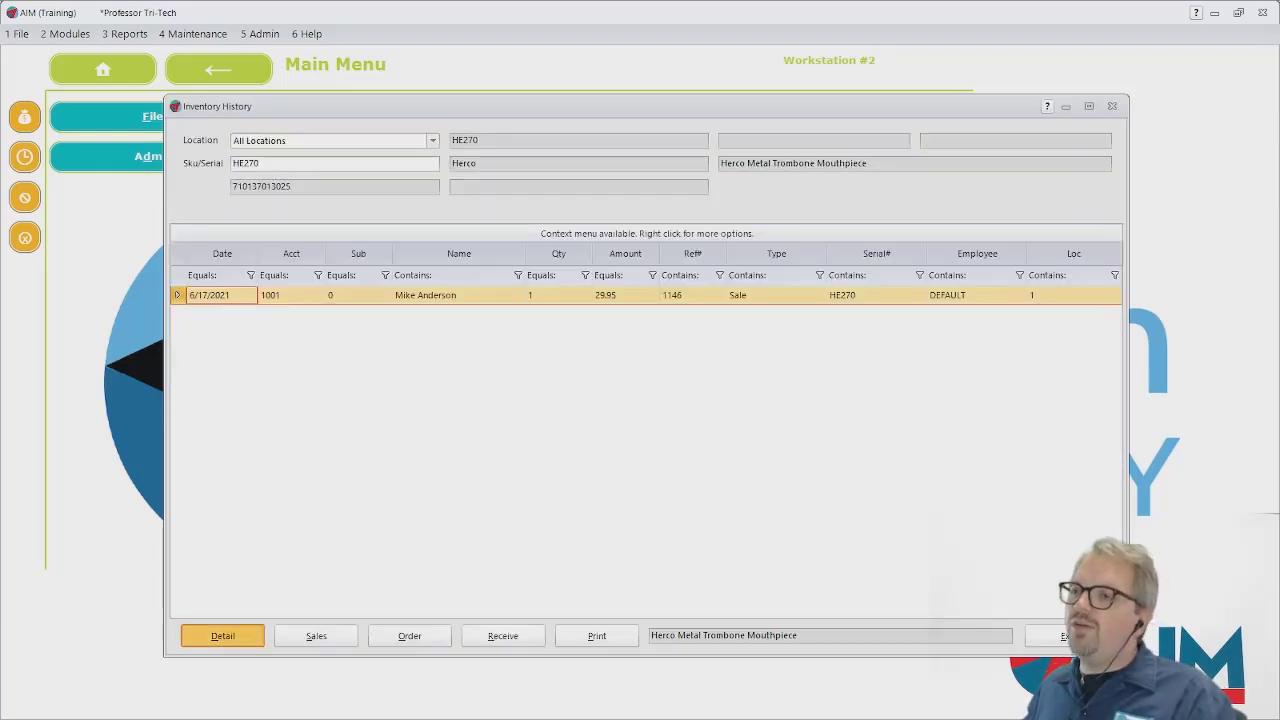
# Check the available quantity in the HE270 inventory detail, then close the detail and the history.
pyautogui.click(222, 636)
pyautogui.click(268, 198)
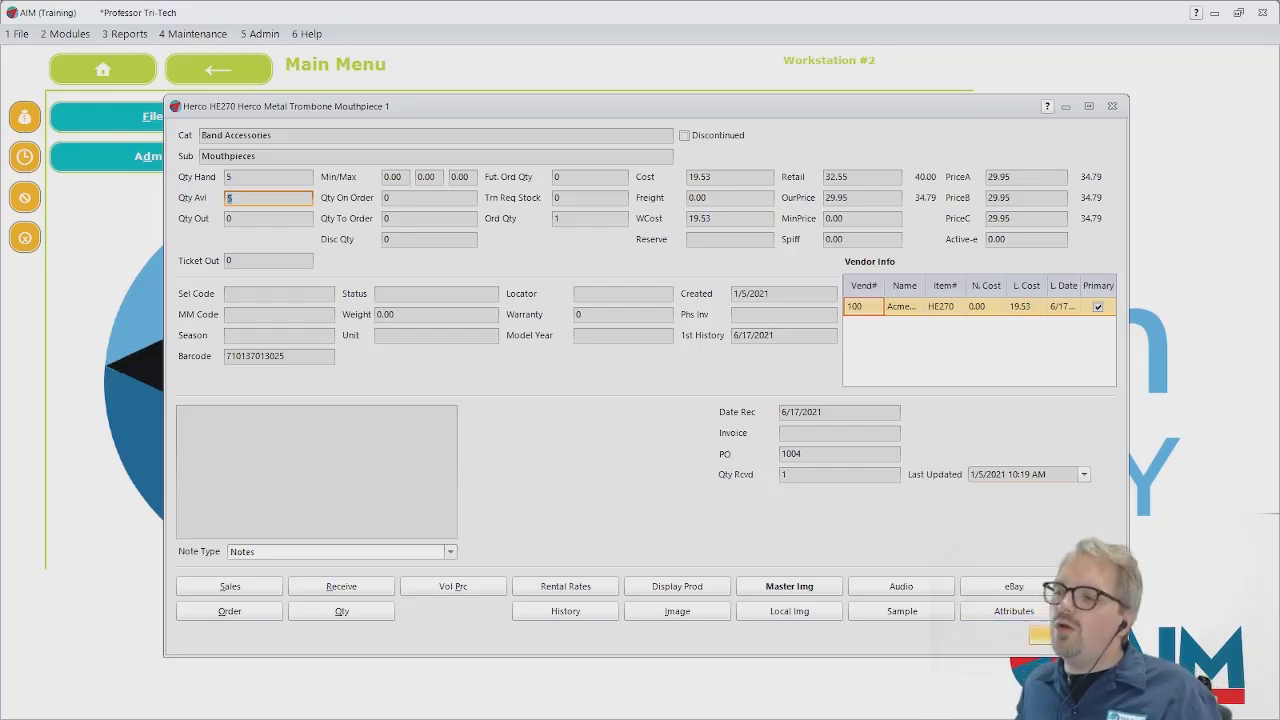
pyautogui.click(1072, 636)
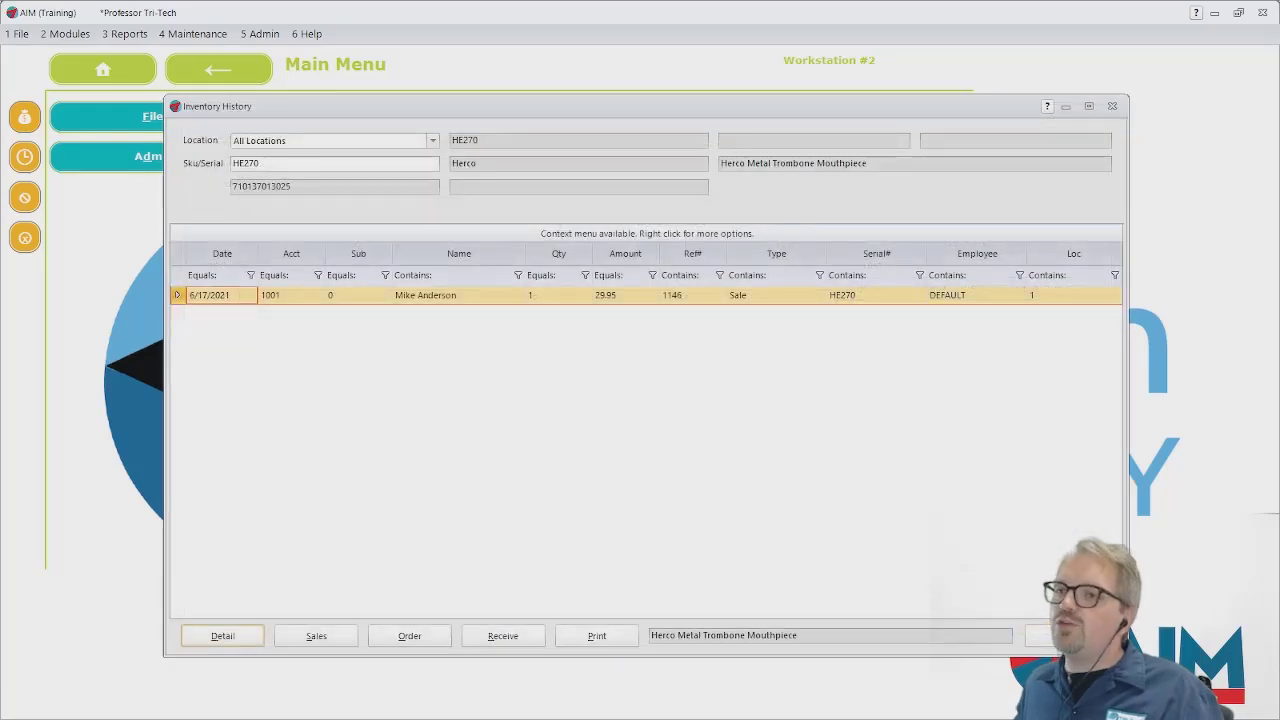
pyautogui.click(1067, 636)
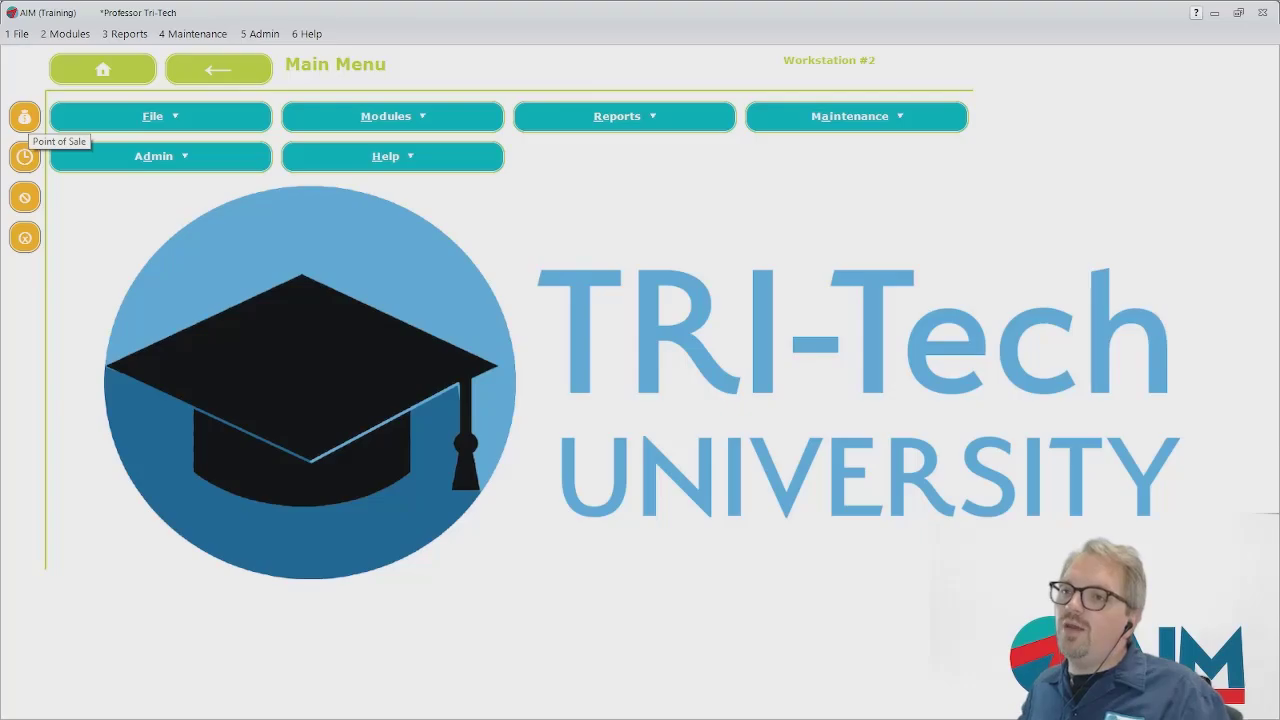
# Open the special-order customer's account in Point of Sale to check the account balance, then exit Point of Sale.
pyautogui.click(25, 117)
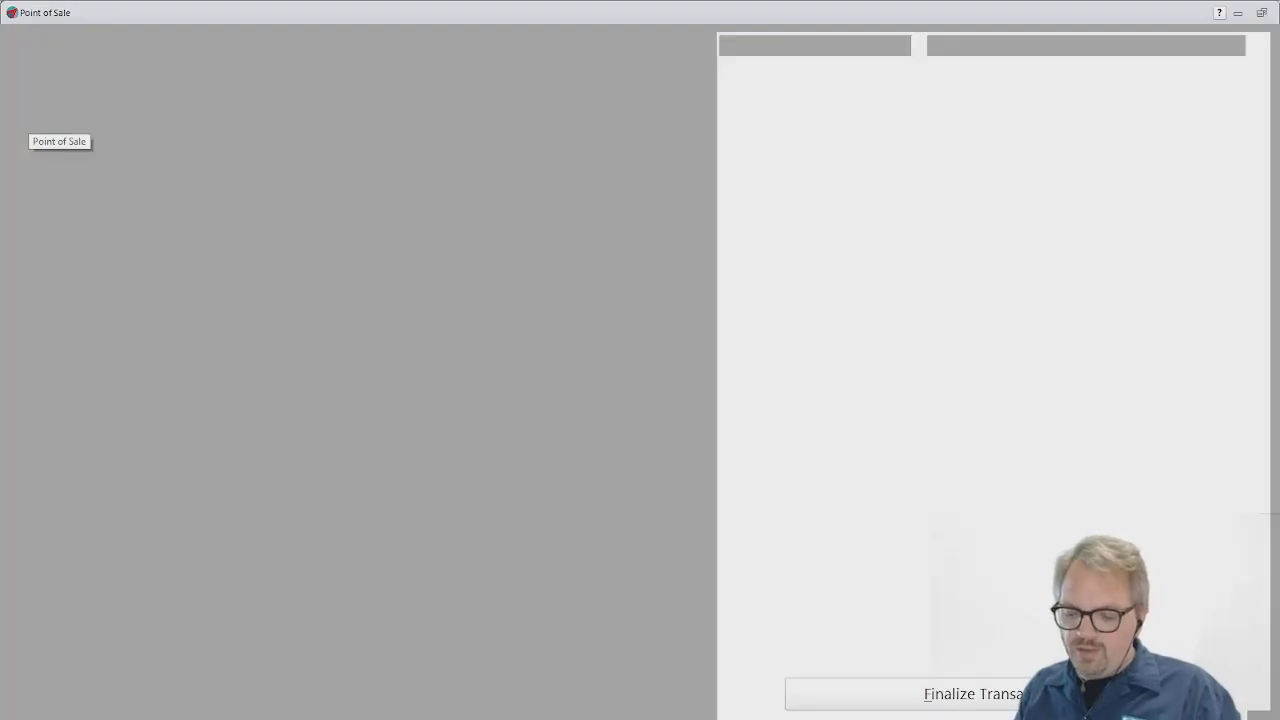
pyautogui.write('john')
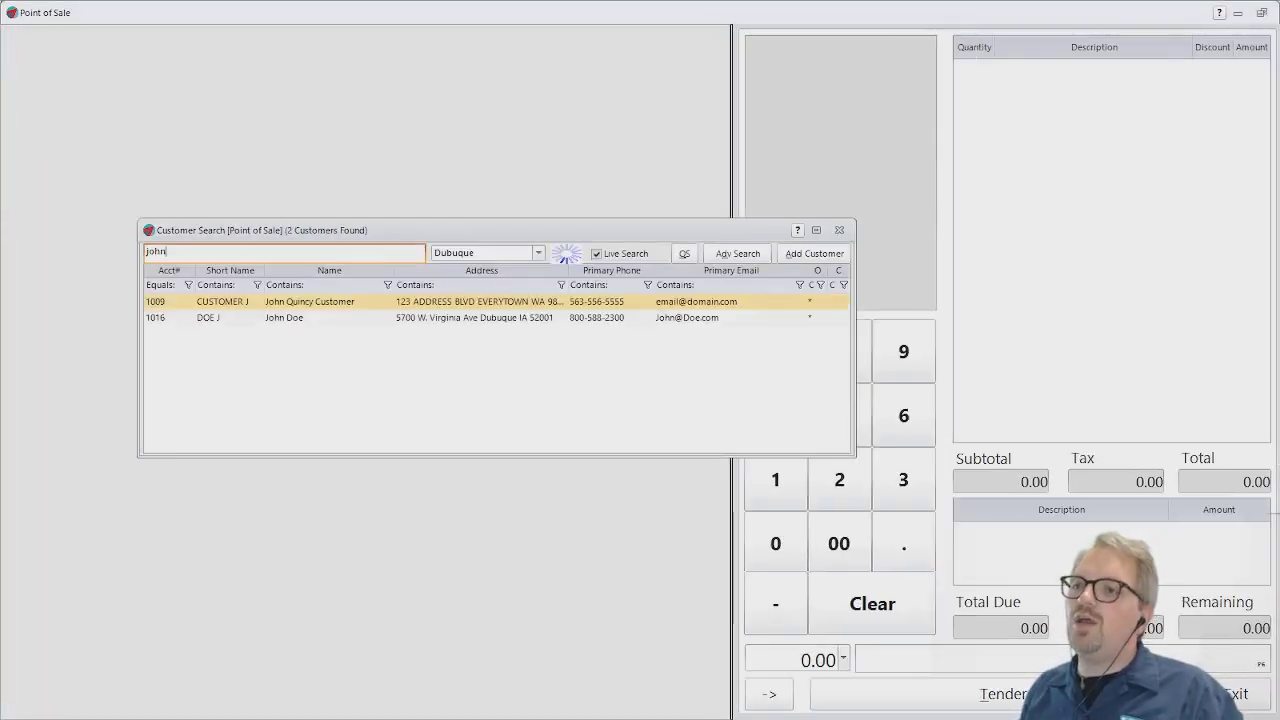
pyautogui.press('Return')
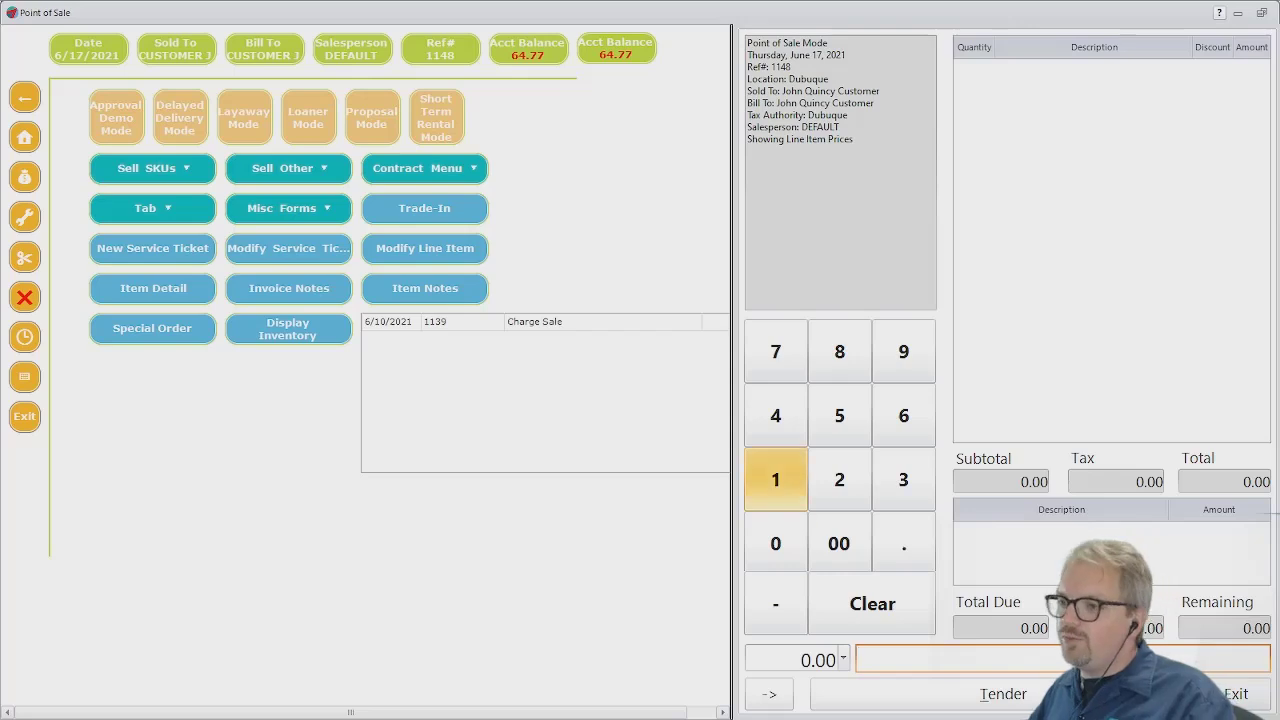
pyautogui.click(1237, 694)
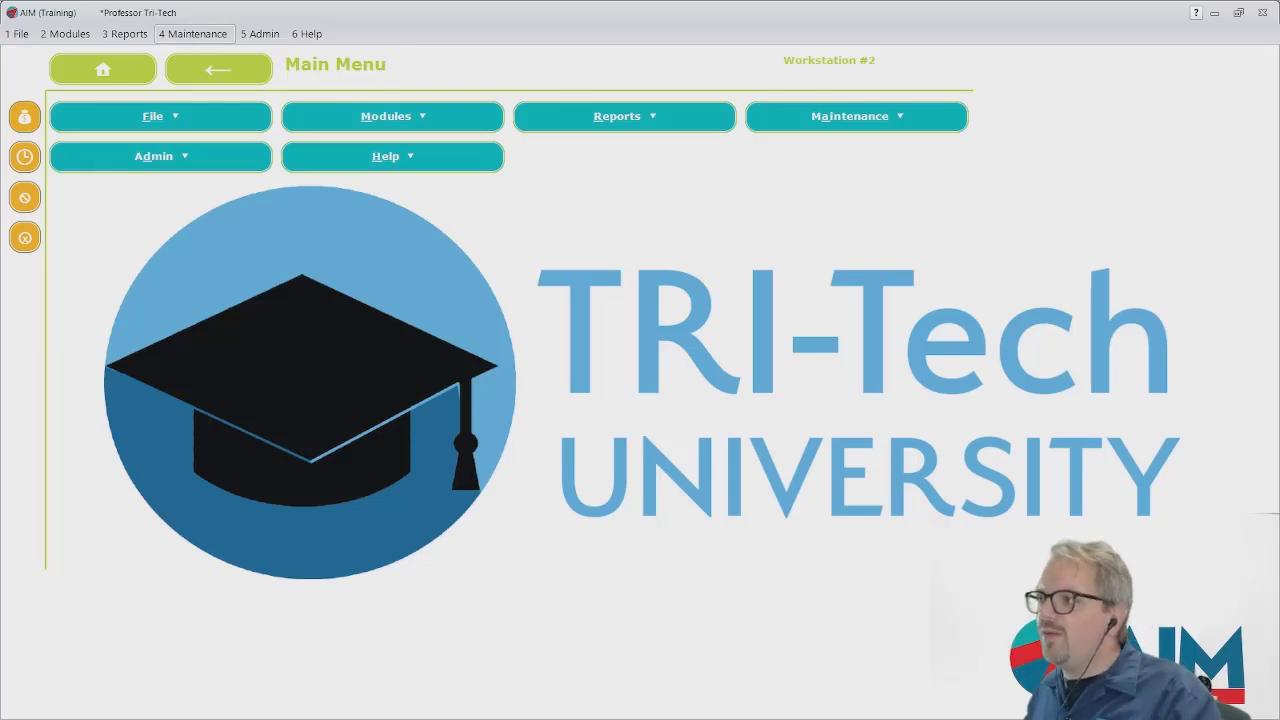
# Find the OrderStatusReport configuration item in the system variables by filtering on "ordersta" and select it.
pyautogui.click(193, 33)
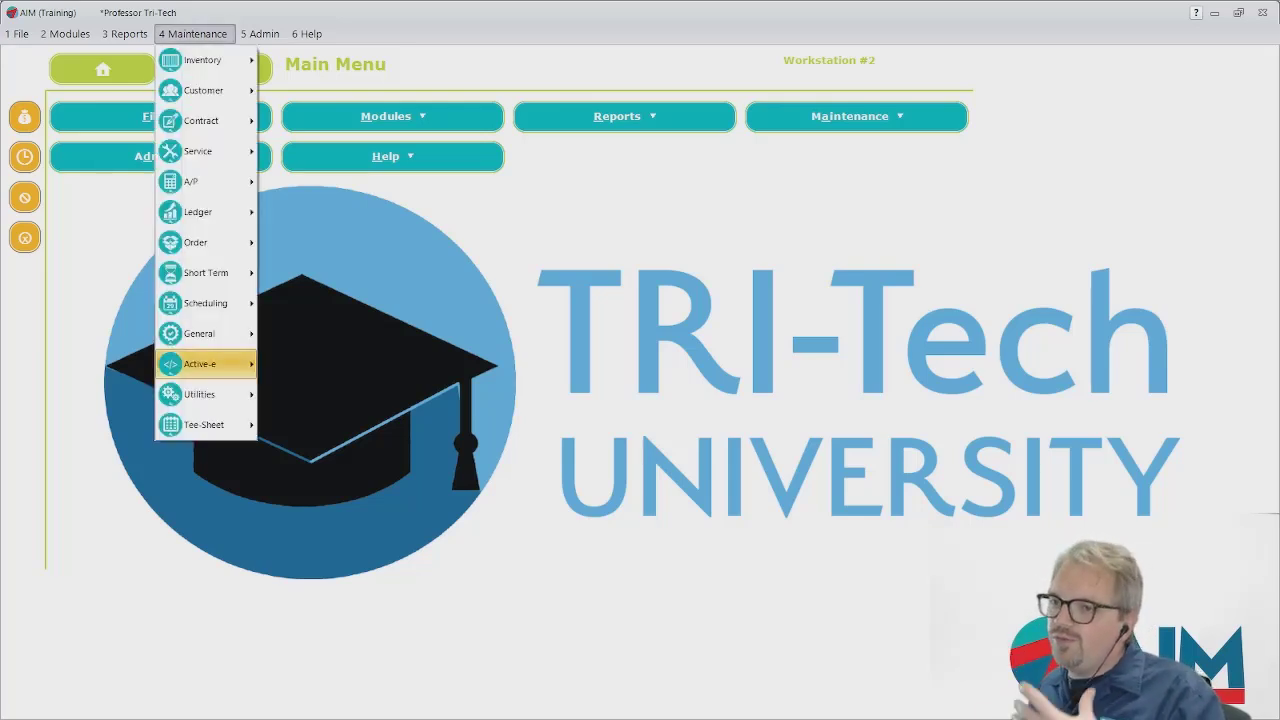
pyautogui.moveTo(200, 333)
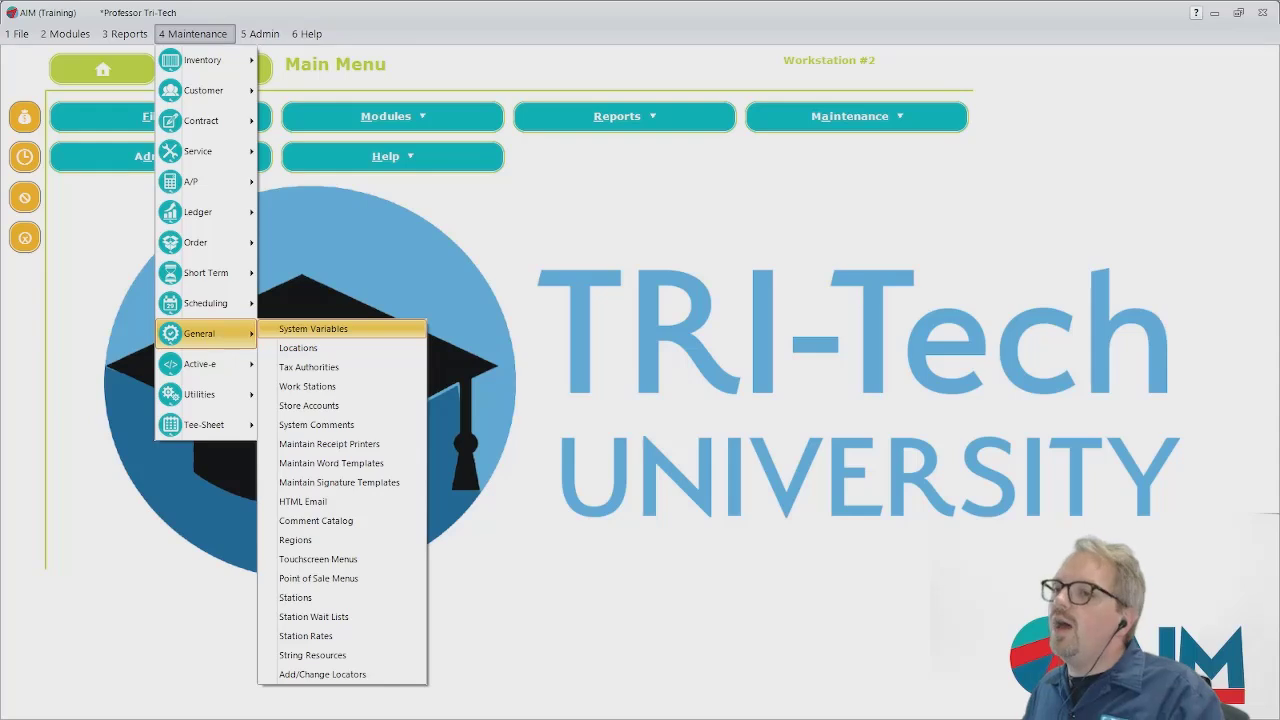
pyautogui.press('Return')
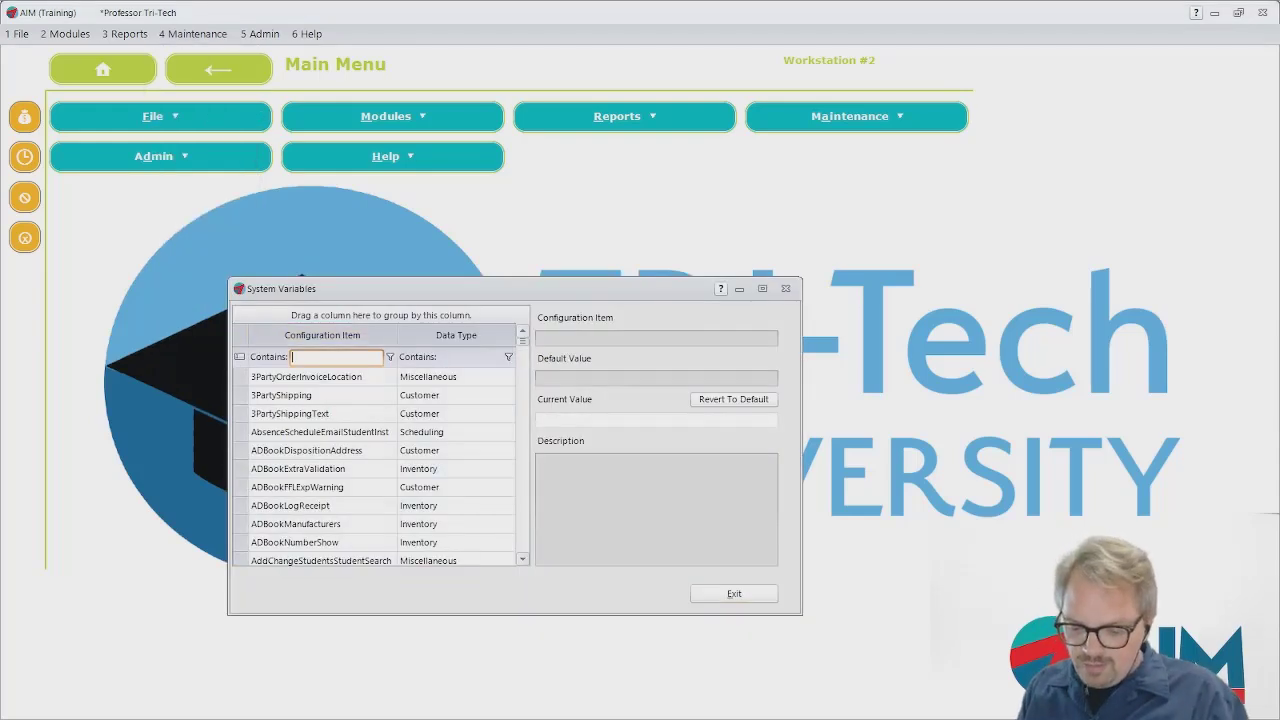
pyautogui.write('orderf')
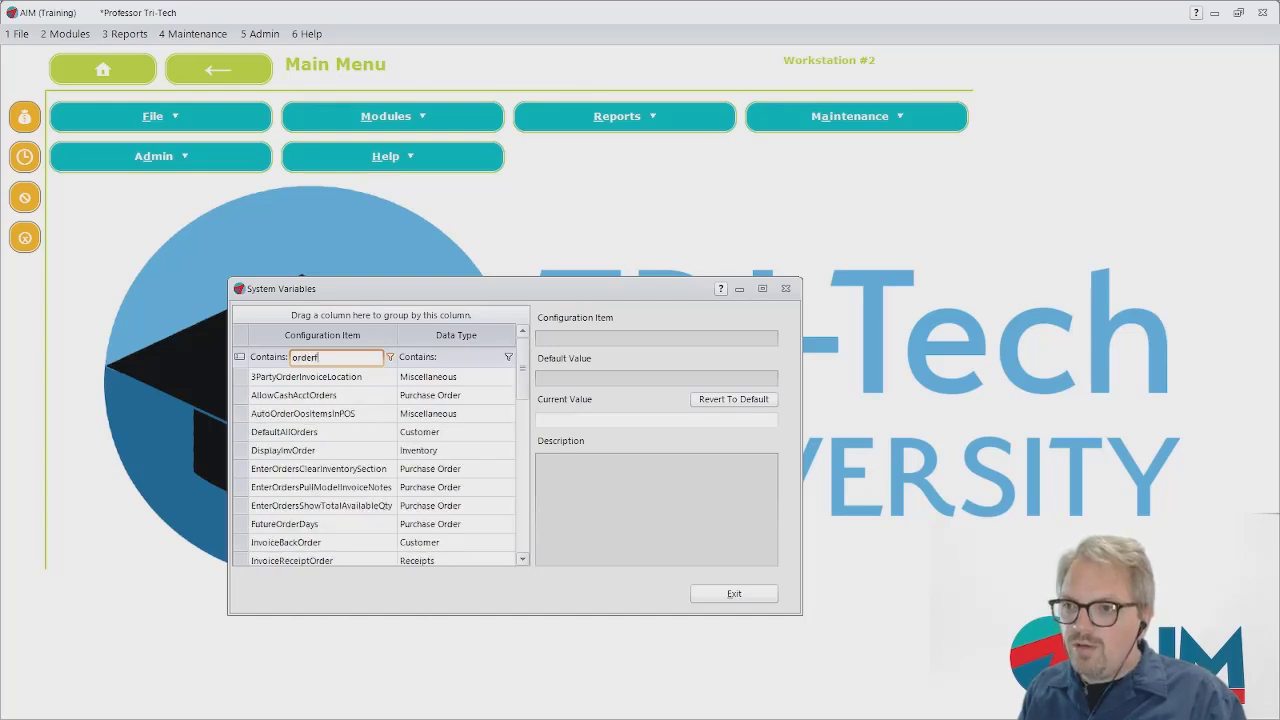
pyautogui.press('BackSpace')
pyautogui.write('sta')
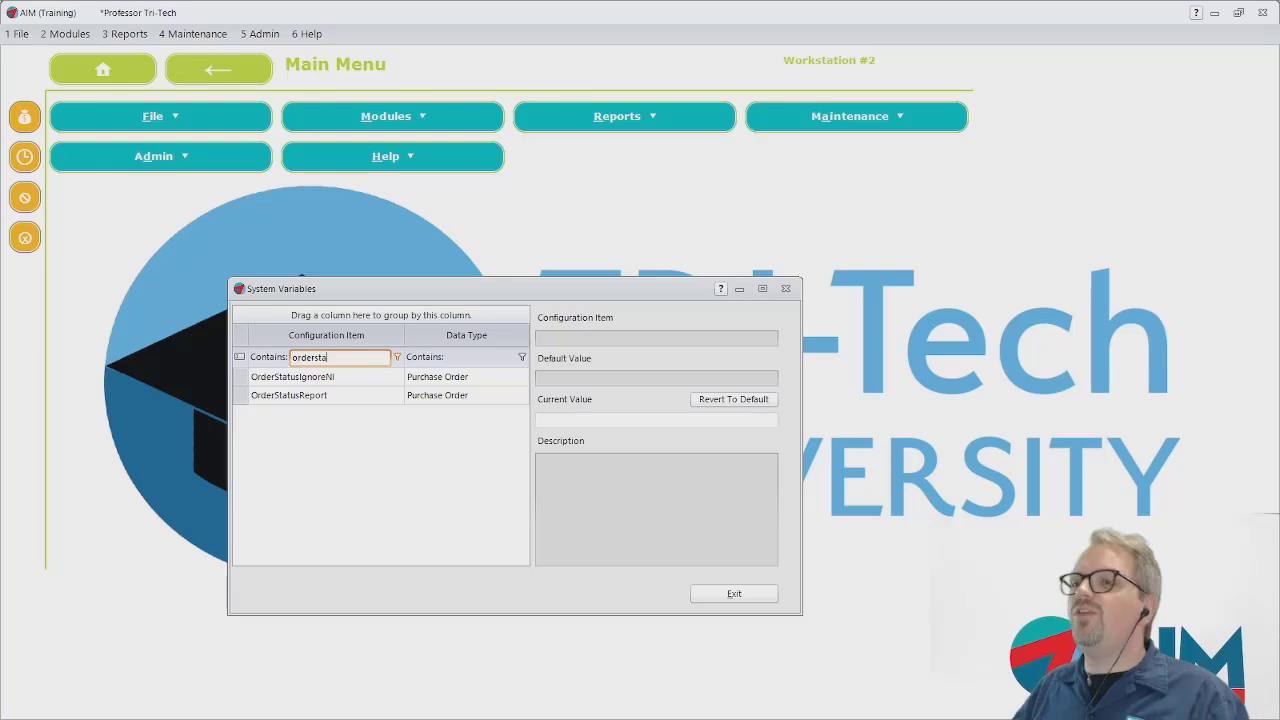
pyautogui.click(326, 395)
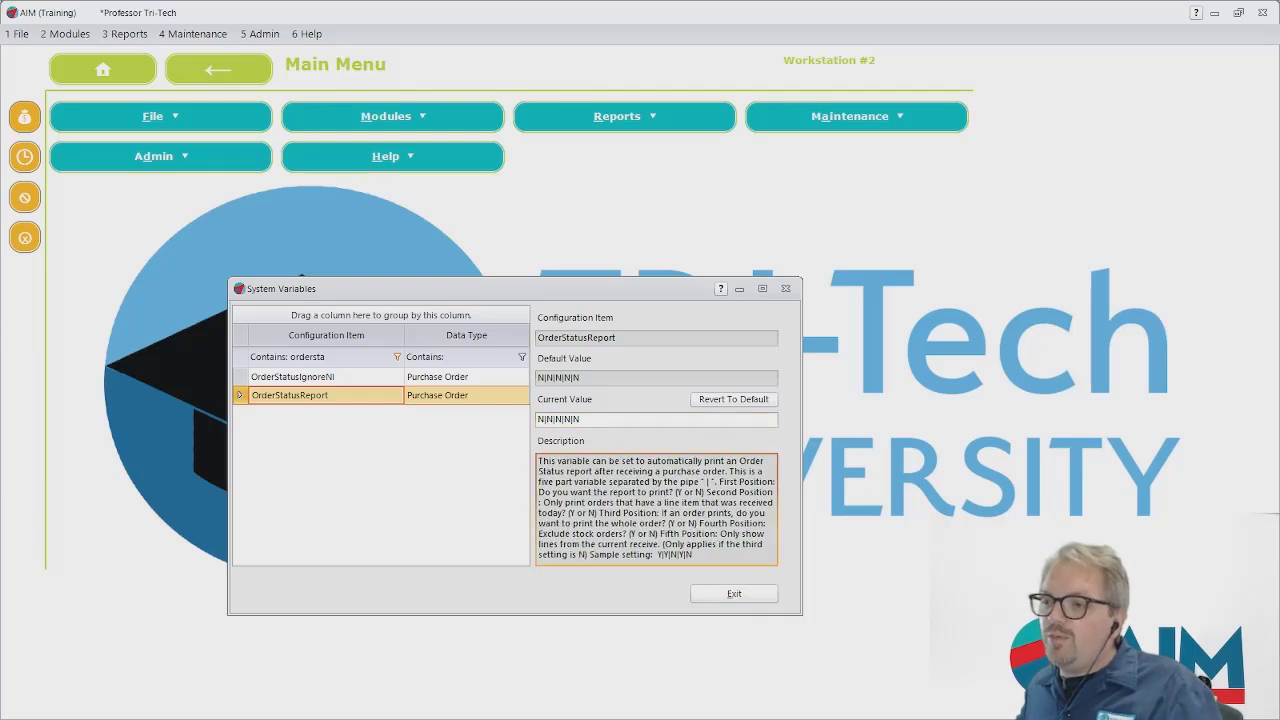
# Set the current value of OrderStatusReport to the sample setting Y|Y|N|Y|N, save it and close the system variables.
pyautogui.moveTo(657, 554); pyautogui.dragTo(692, 554)
pyautogui.hotkey('ctrl', 'c')
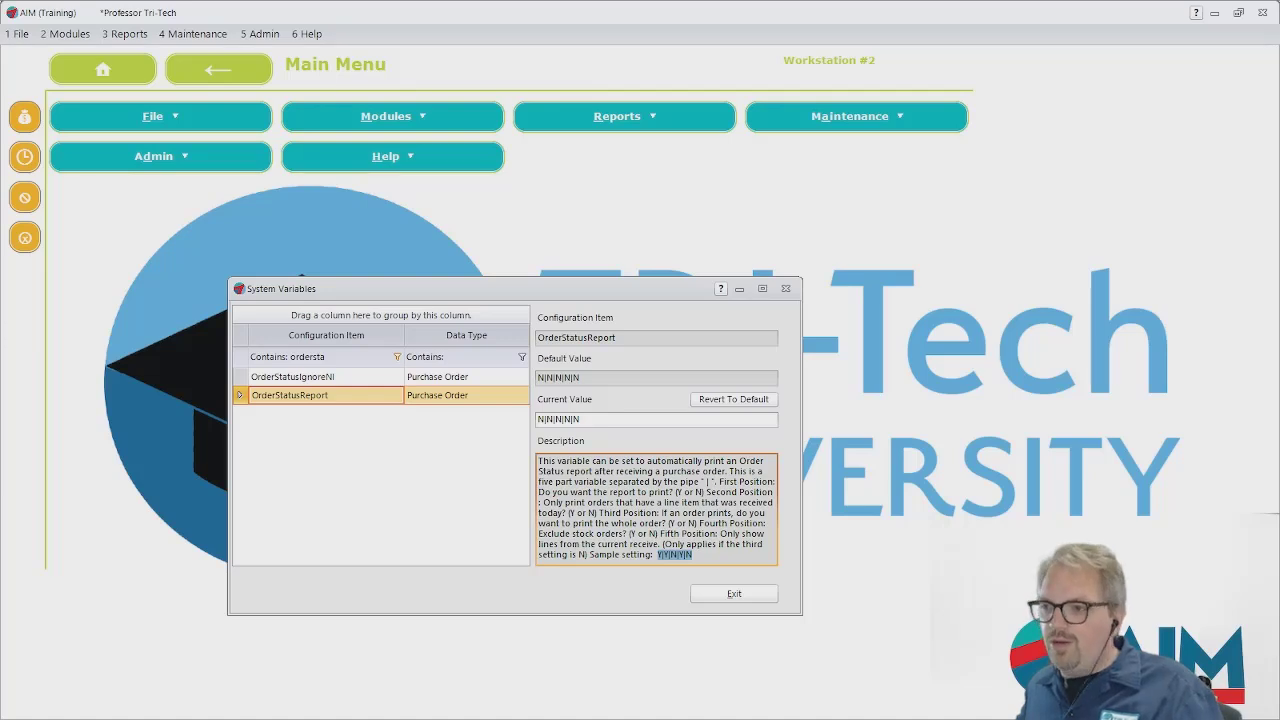
pyautogui.doubleClick(558, 420)
pyautogui.hotkey('ctrl', 'v')
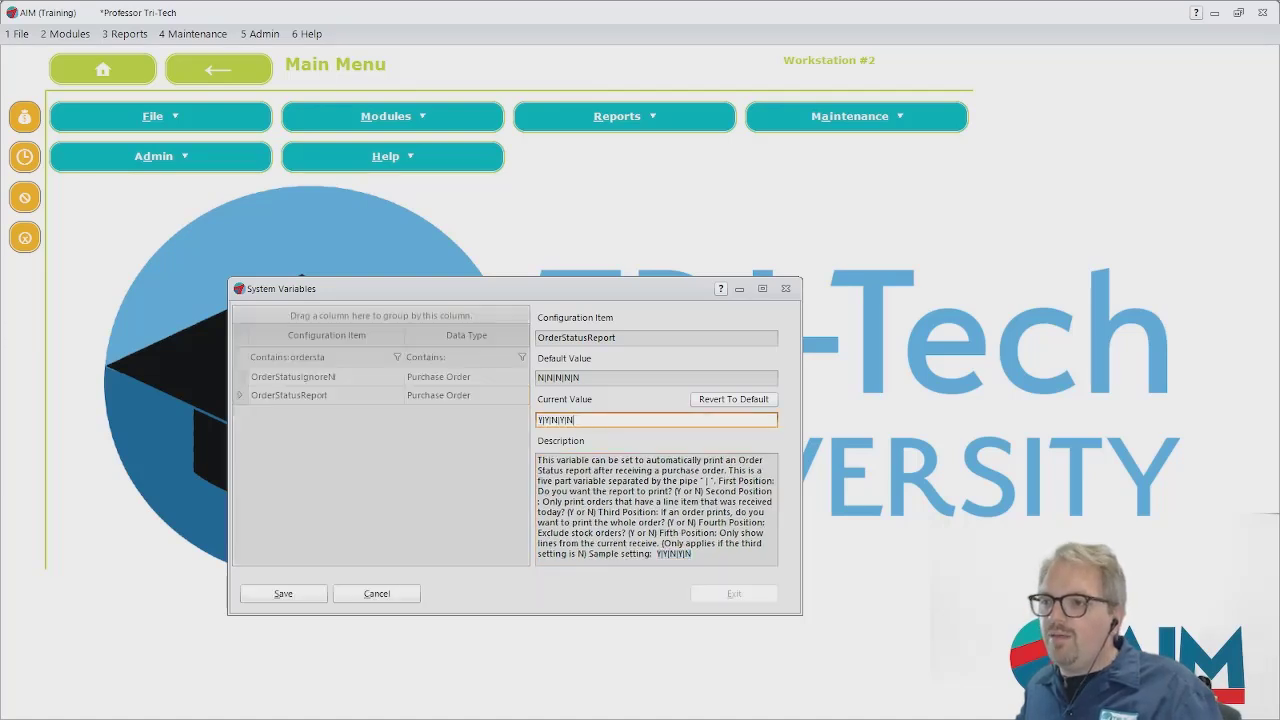
pyautogui.click(283, 593)
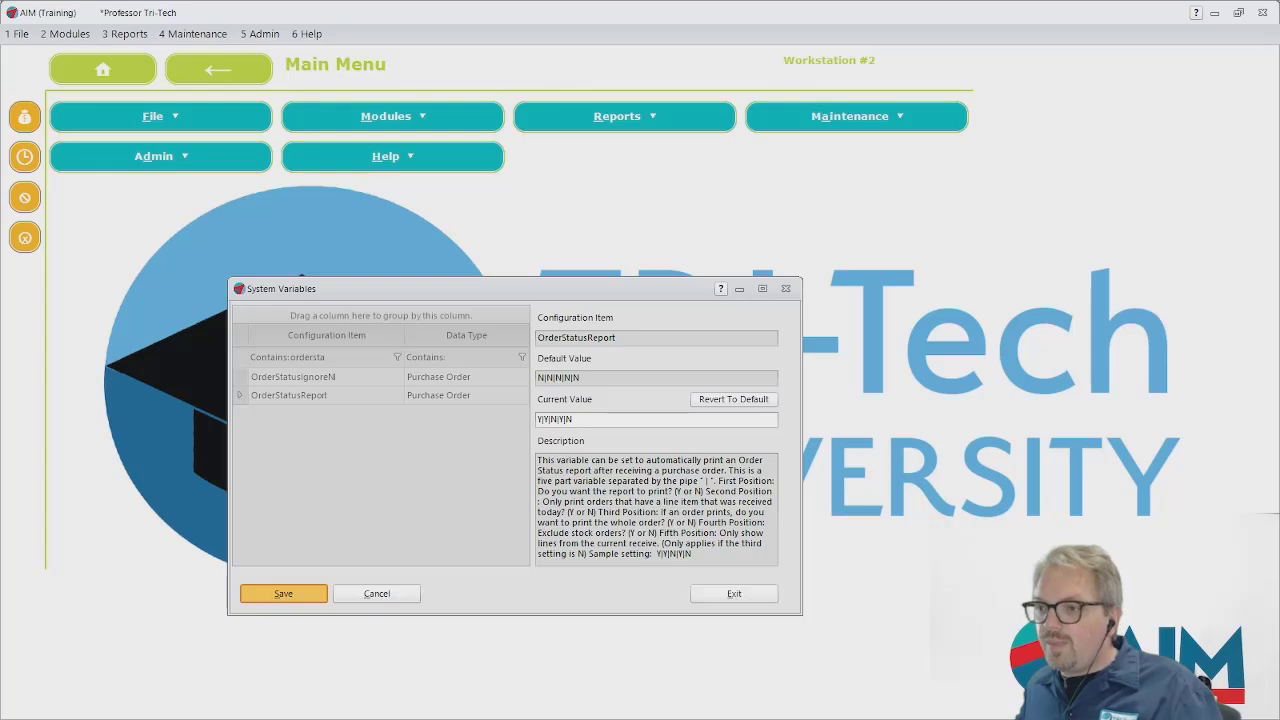
pyautogui.click(734, 593)
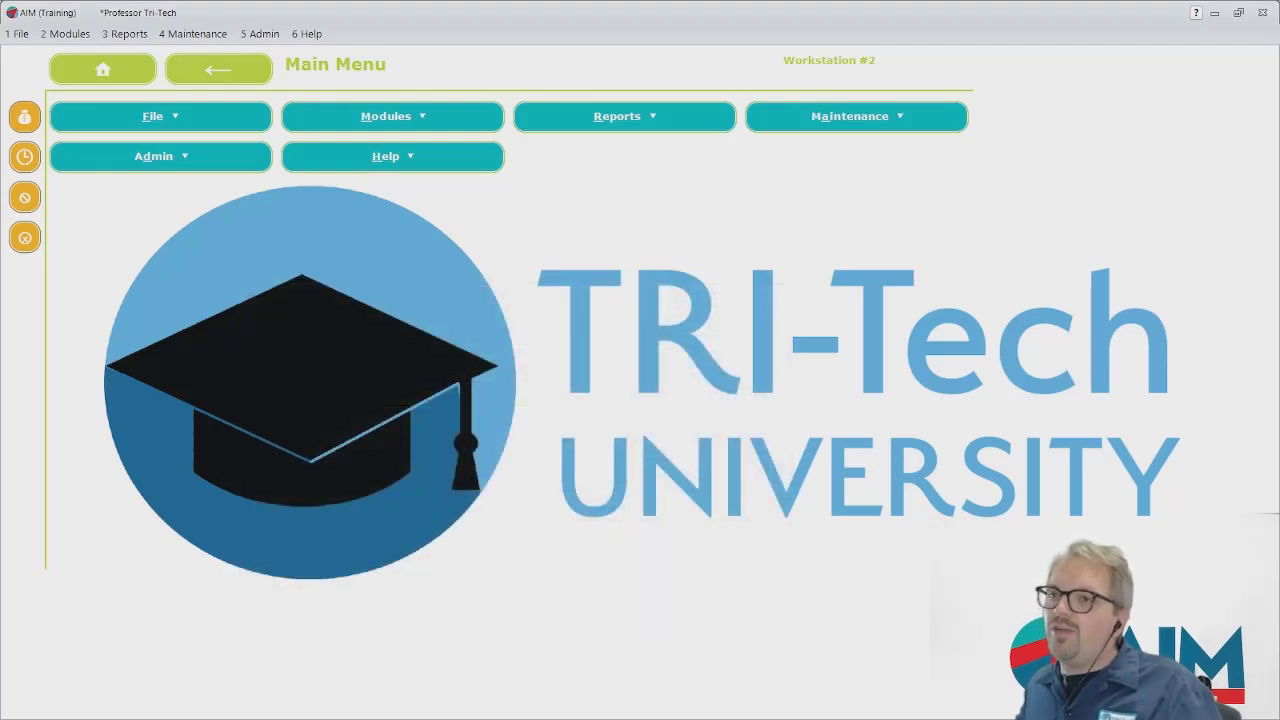
# Start a new committed order for the special-order customer found by searching on the first name.
pyautogui.click(64, 33)
pyautogui.moveTo(90, 272)
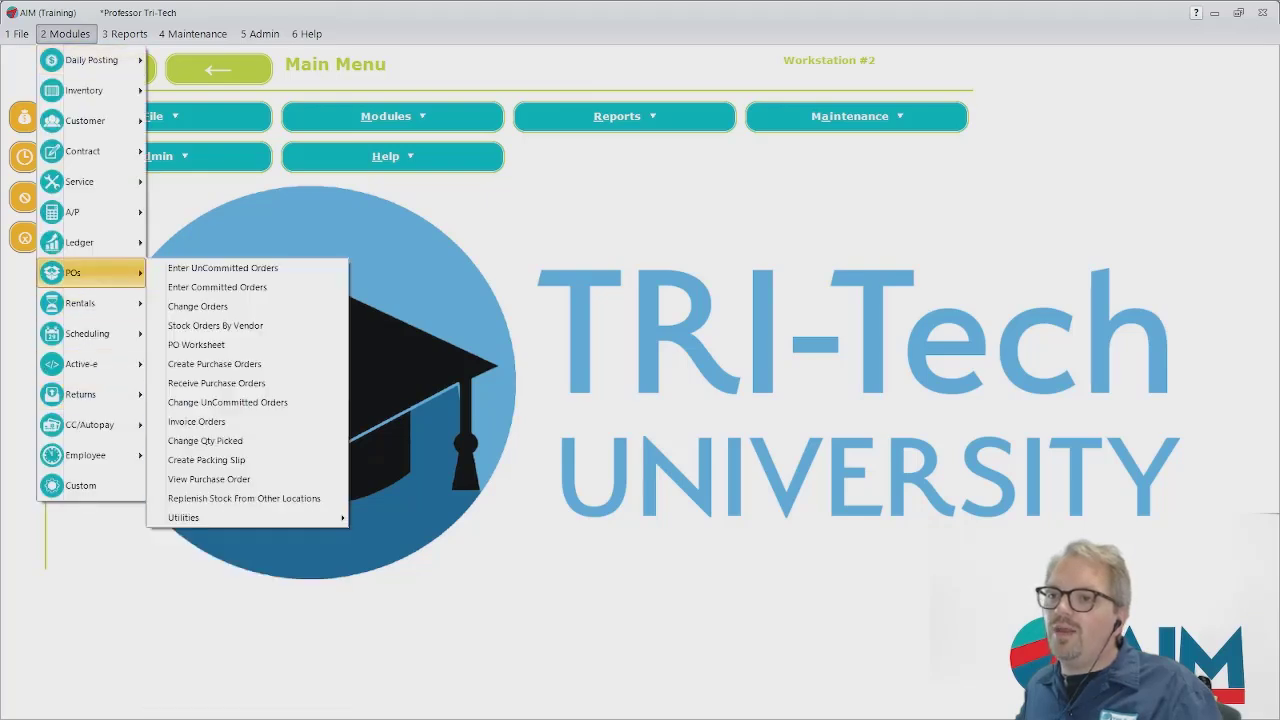
pyautogui.press('Return')
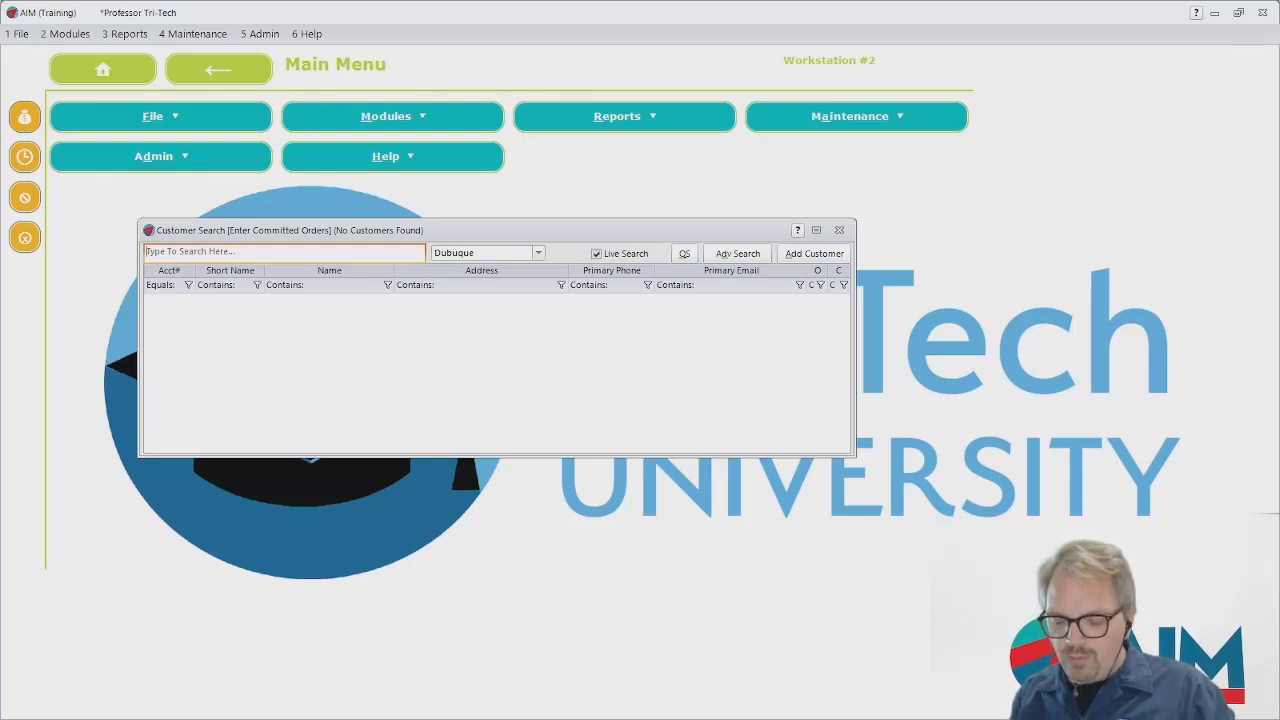
pyautogui.write('pepe')
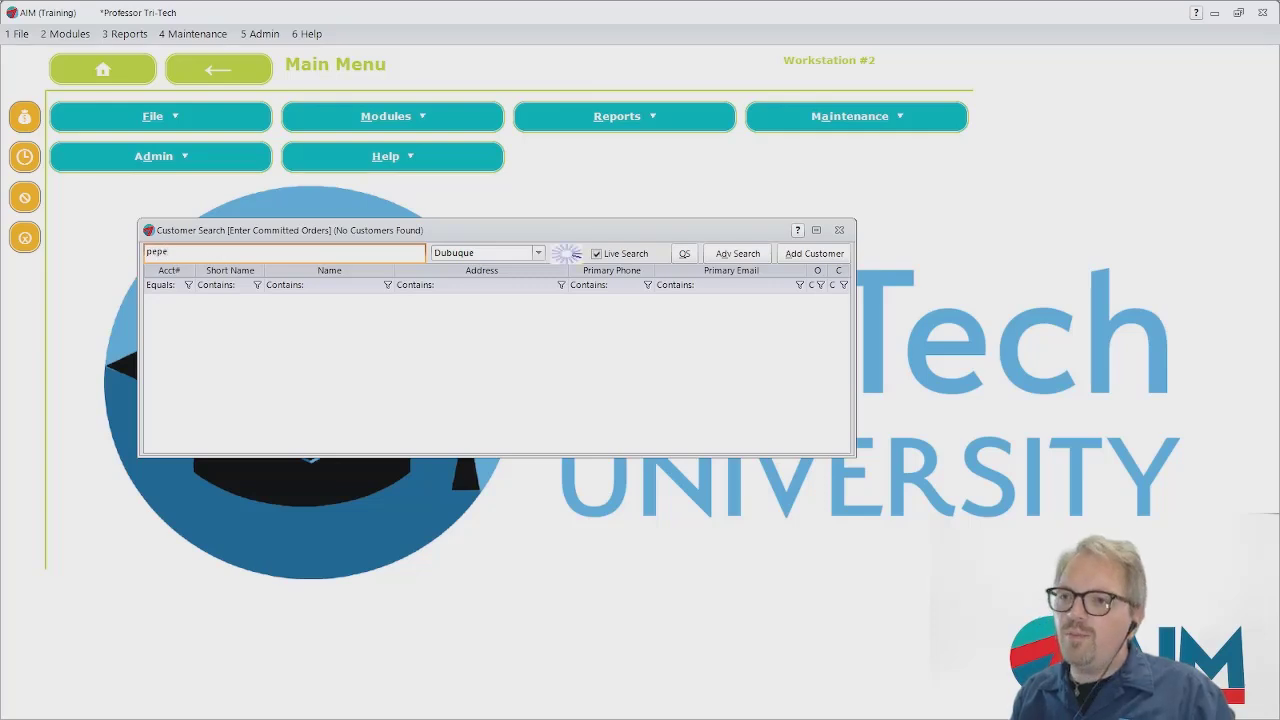
pyautogui.press('Return')
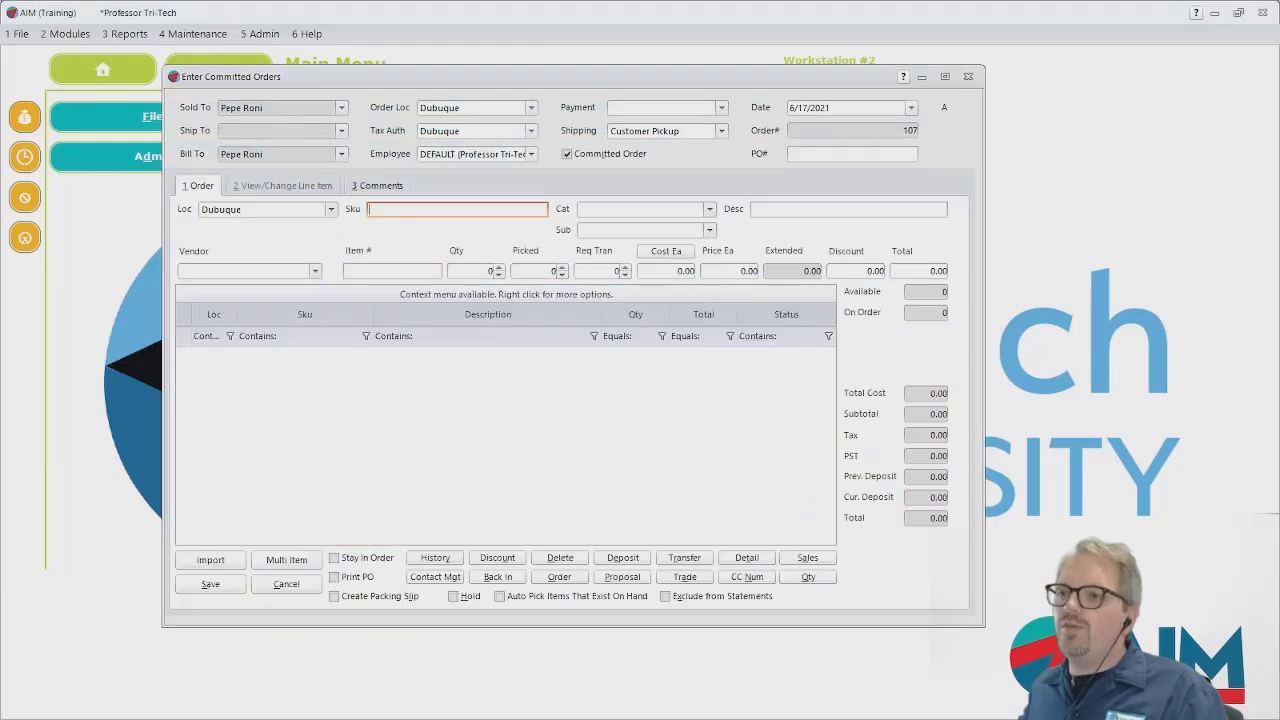
# Add one HE270 trombone mouthpiece to the committed order, keeping the default picked quantity, transfer request and pricing.
pyautogui.write('HE2')
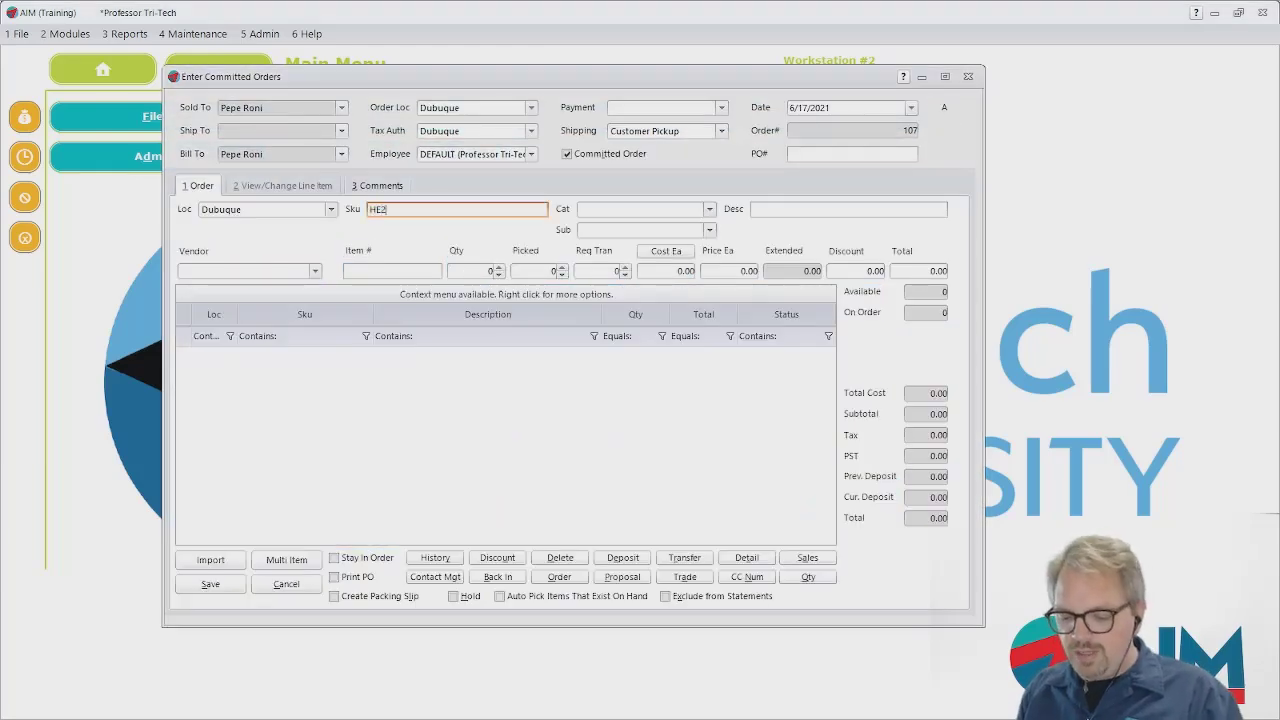
pyautogui.write('70')
pyautogui.press('Return')
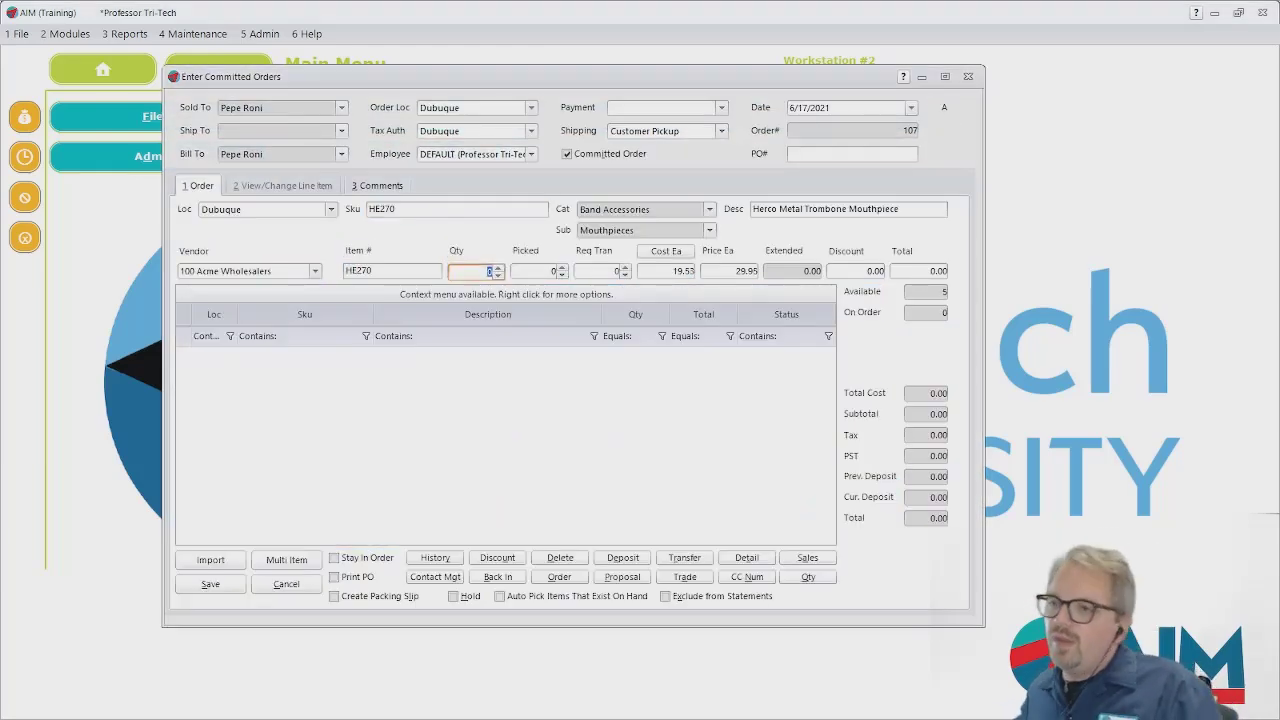
pyautogui.write('1')
pyautogui.press('Return')
pyautogui.press('Return')
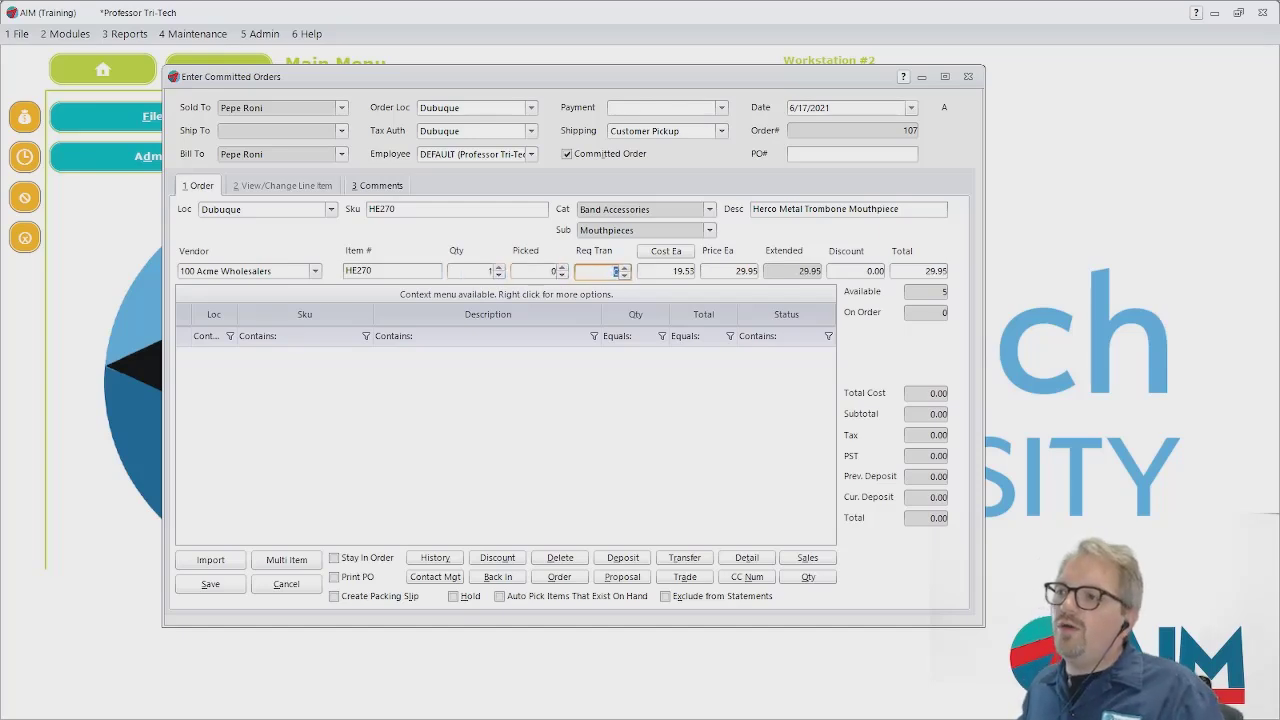
pyautogui.press('Return')
pyautogui.press('Return')
pyautogui.press('Return')
pyautogui.press('Return')
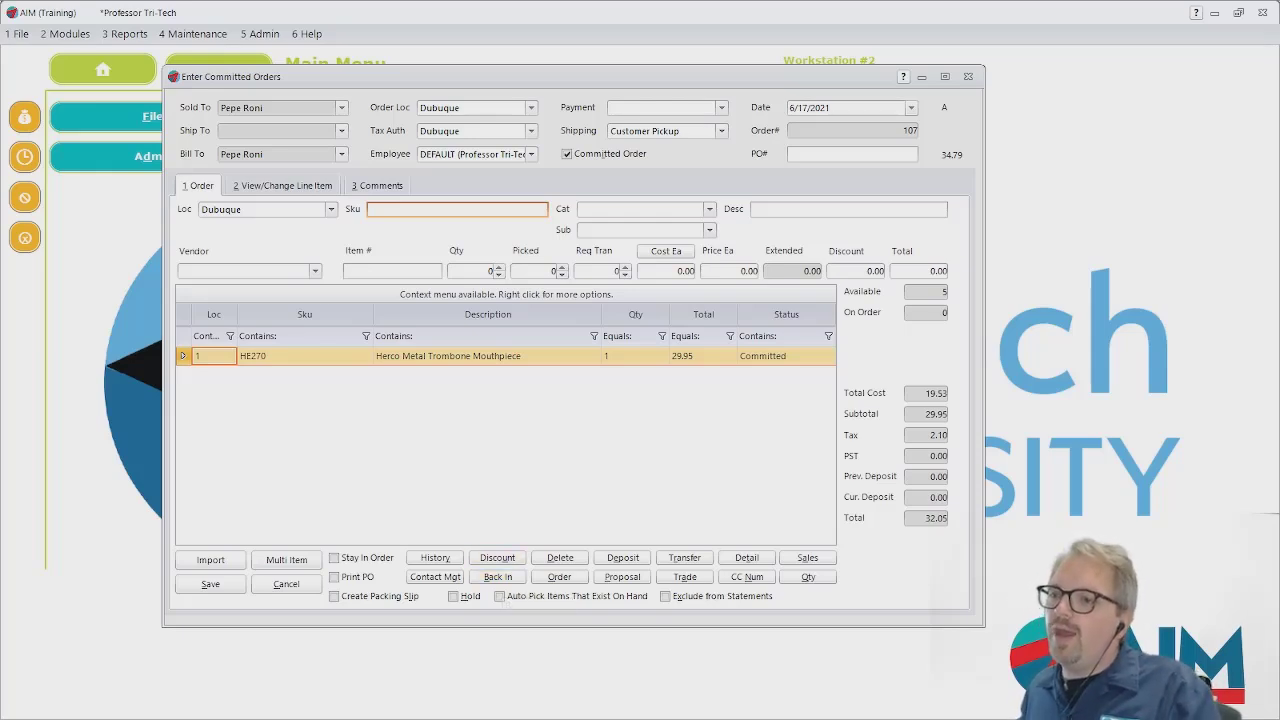
# Save the committed order with Print PO enabled and fill the purchase order's shipping info with the customer address.
pyautogui.click(334, 577)
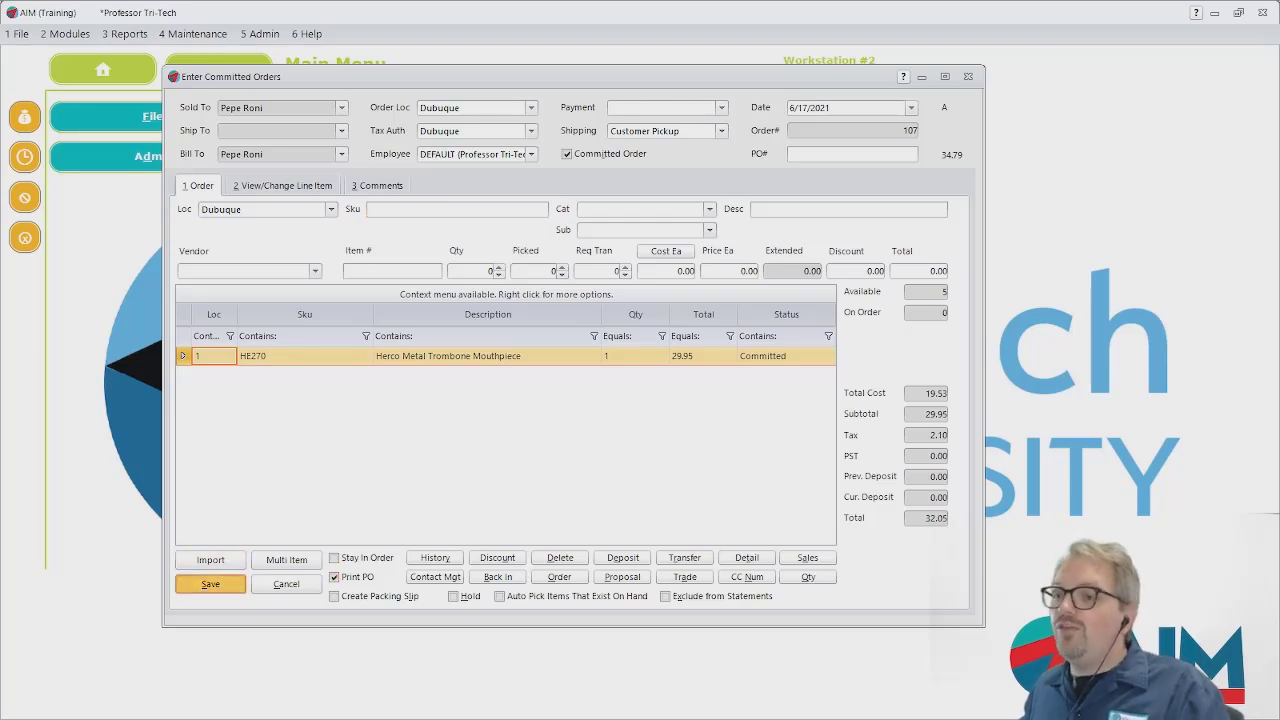
pyautogui.click(210, 584)
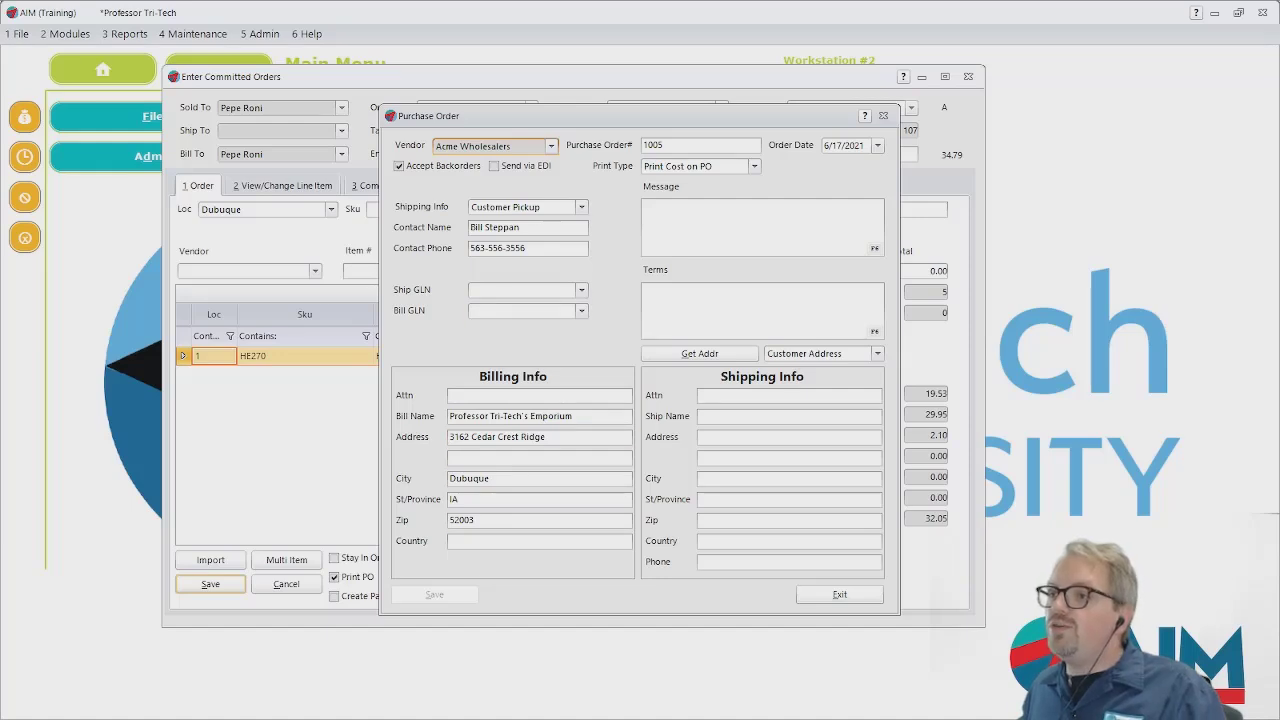
pyautogui.doubleClick(680, 146)
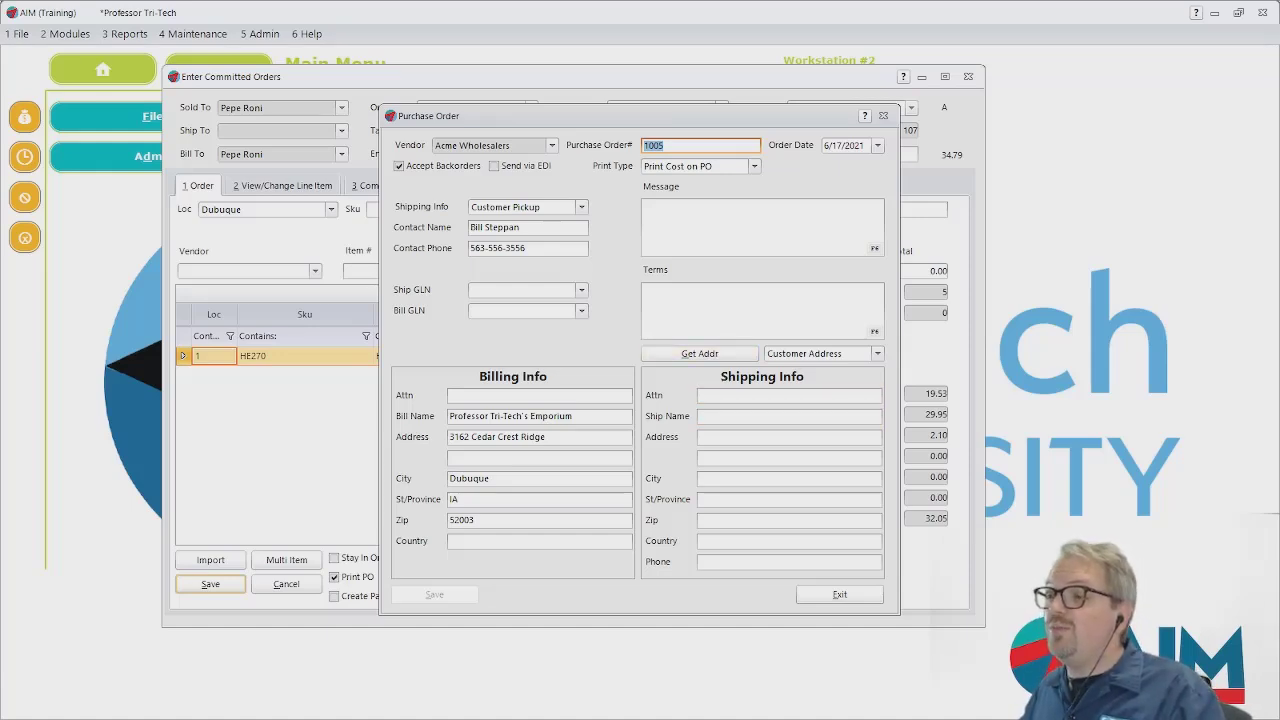
pyautogui.click(700, 353)
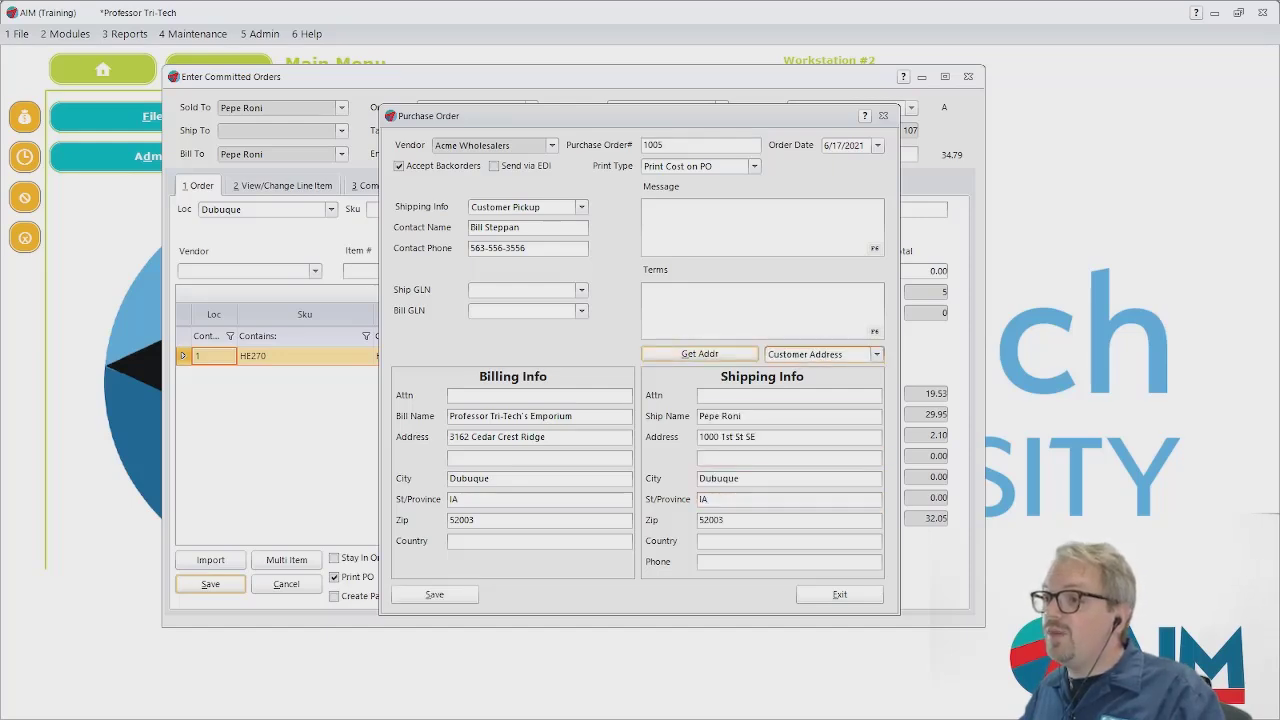
# Replace the purchase order's shipping info with the Store Address and save the purchase order.
pyautogui.click(820, 353)
pyautogui.click(795, 372)
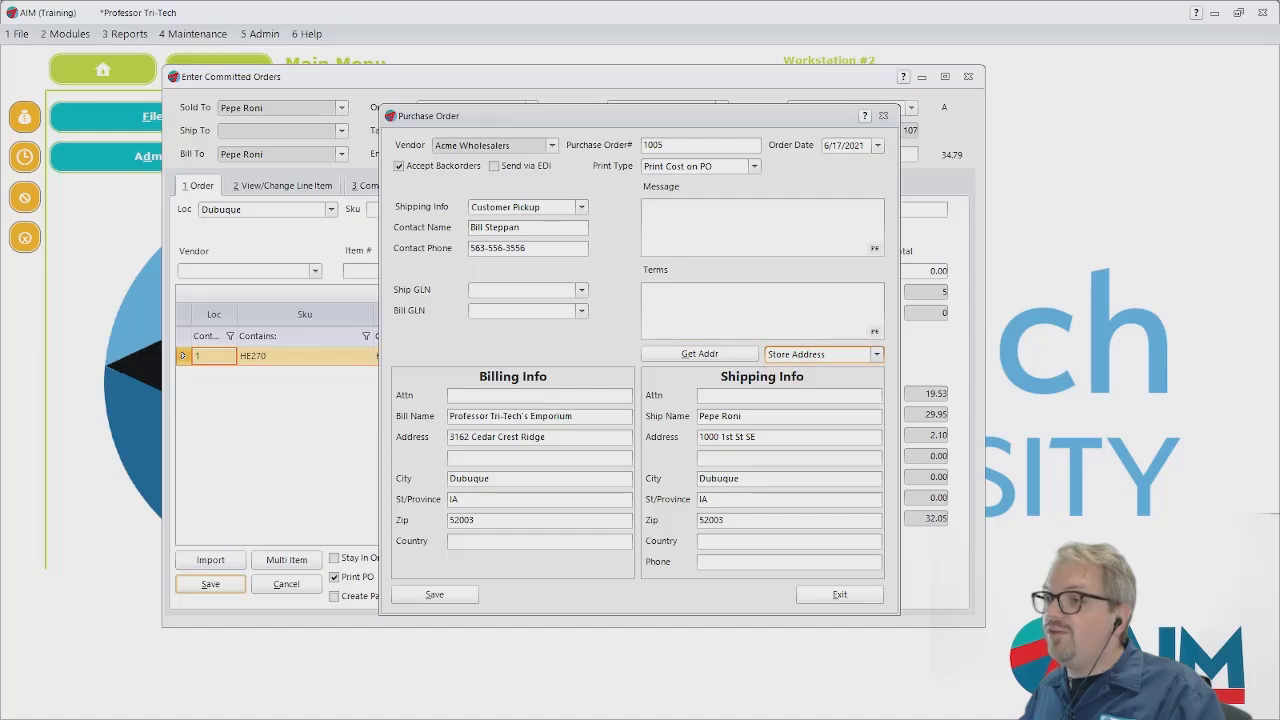
pyautogui.click(700, 353)
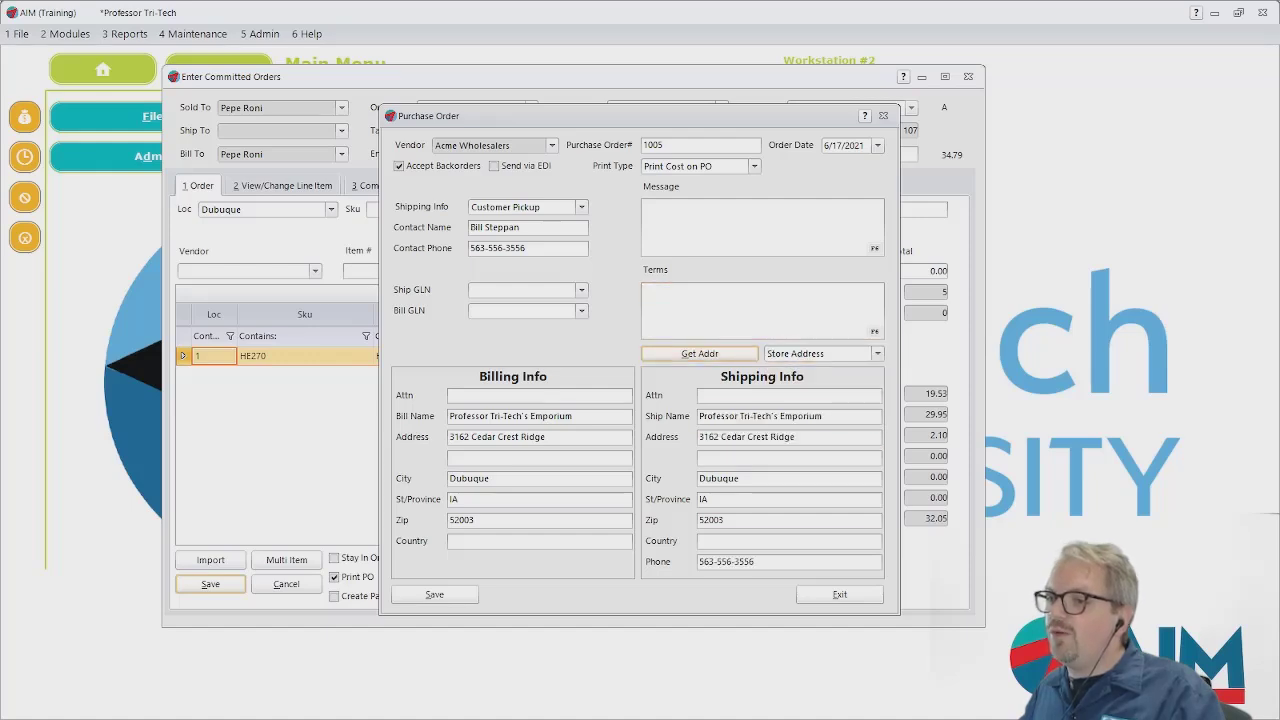
pyautogui.click(434, 594)
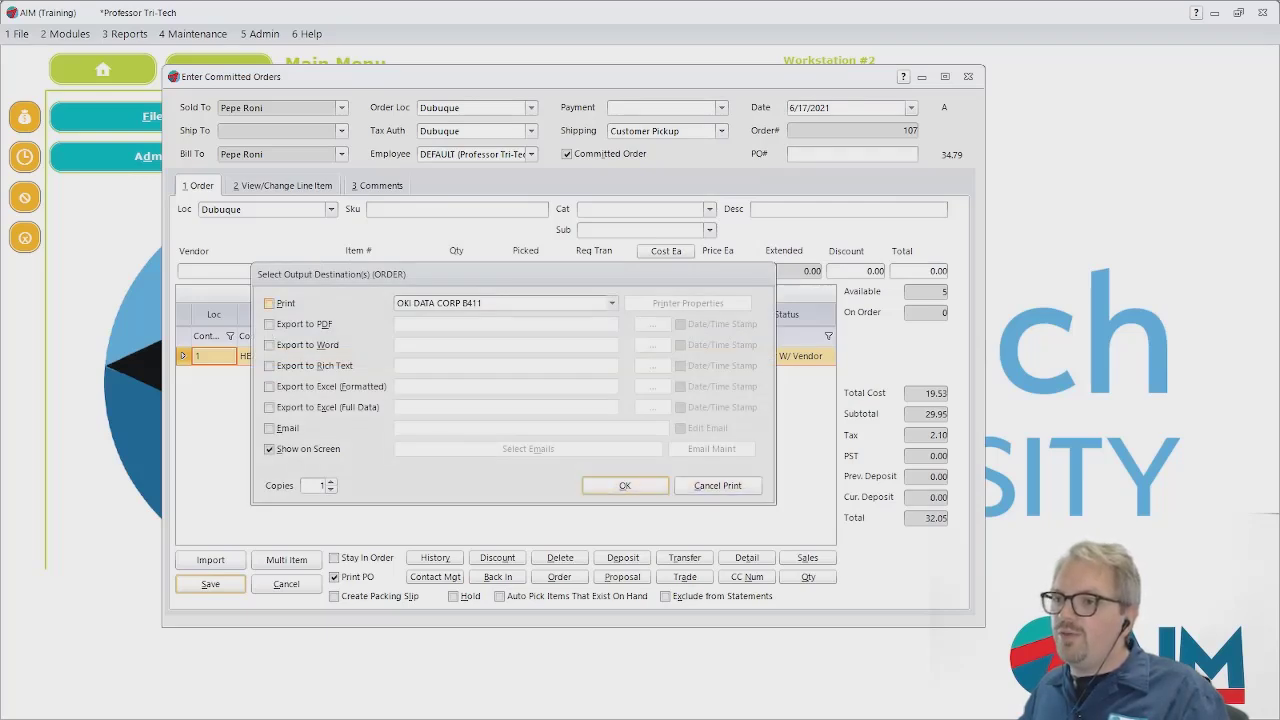
# Show the order form on screen, close it, and output the Acme Wholesalers purchase order to the screen.
pyautogui.press('Return')
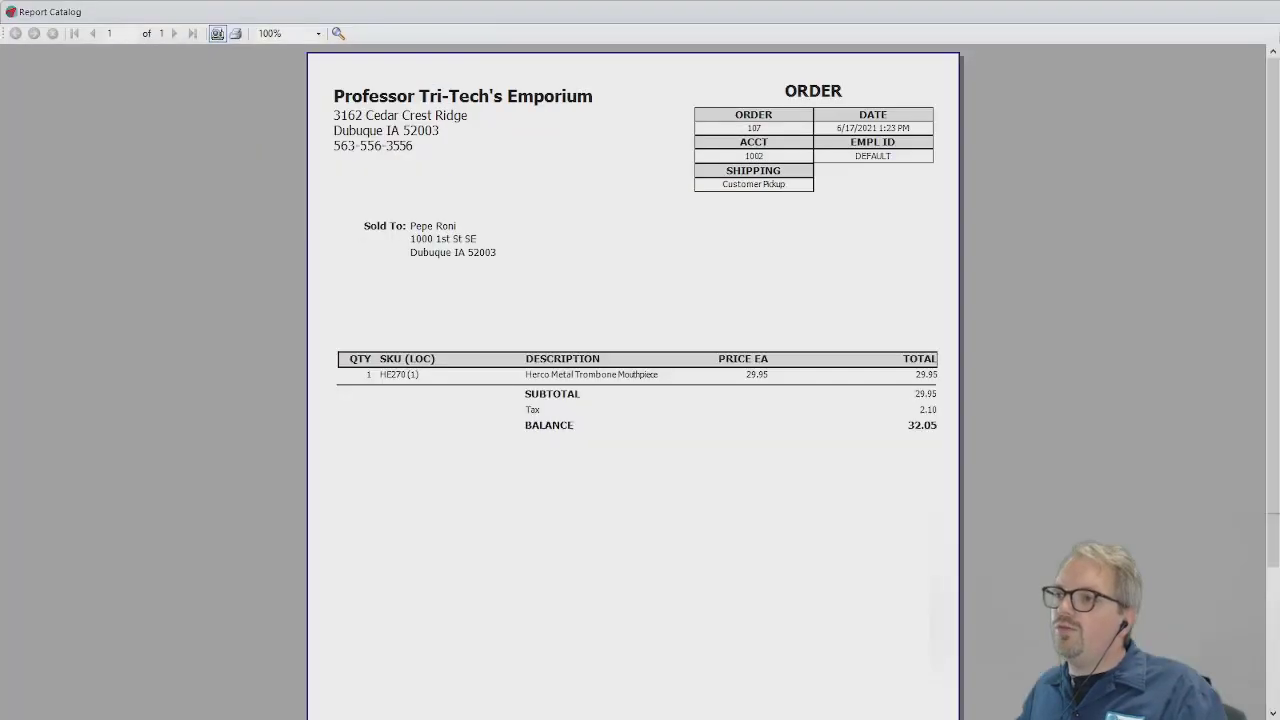
pyautogui.press('Escape')
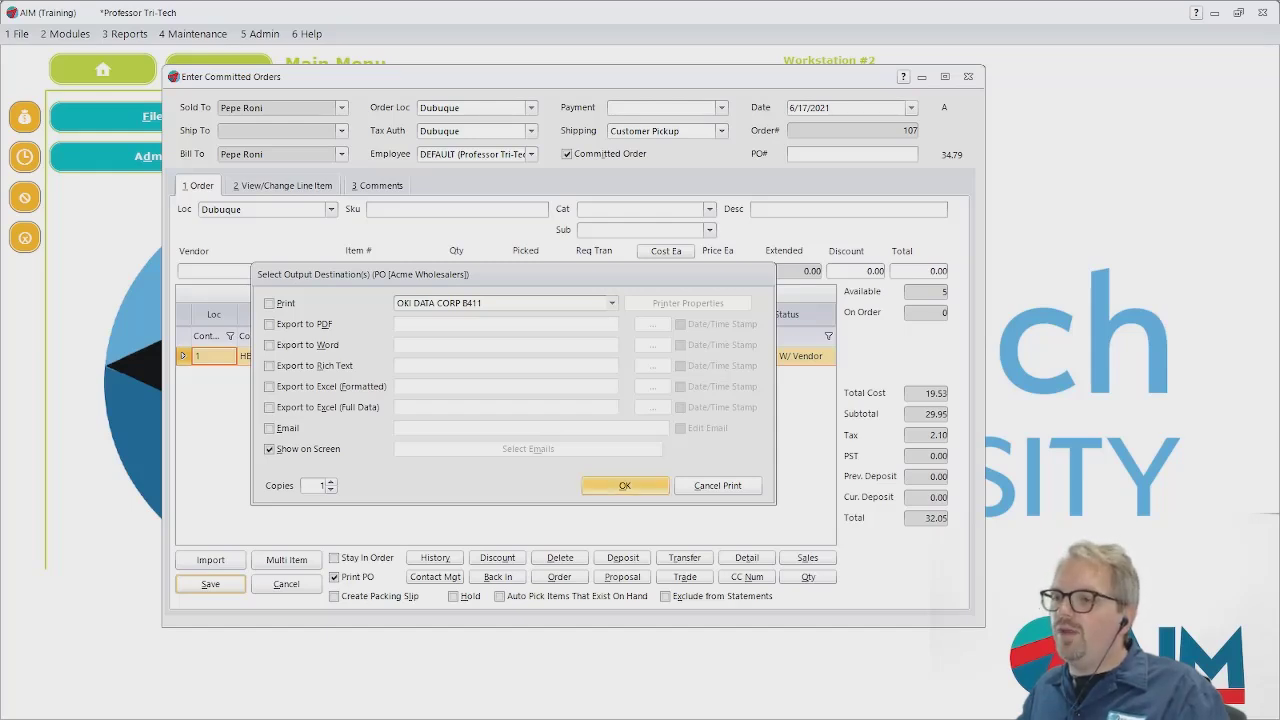
pyautogui.click(624, 485)
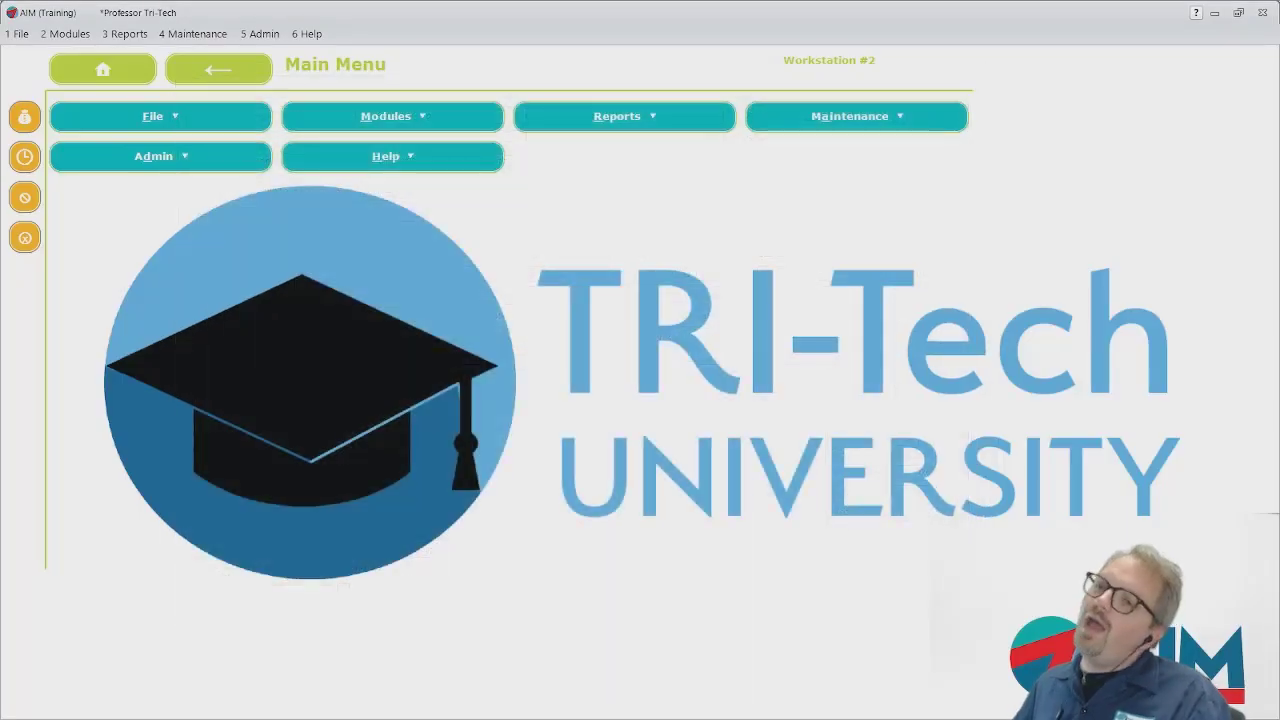
# Open purchase order receiving, tag all items on the HE270 purchase order as received, and save the receipt.
pyautogui.click(66, 34)
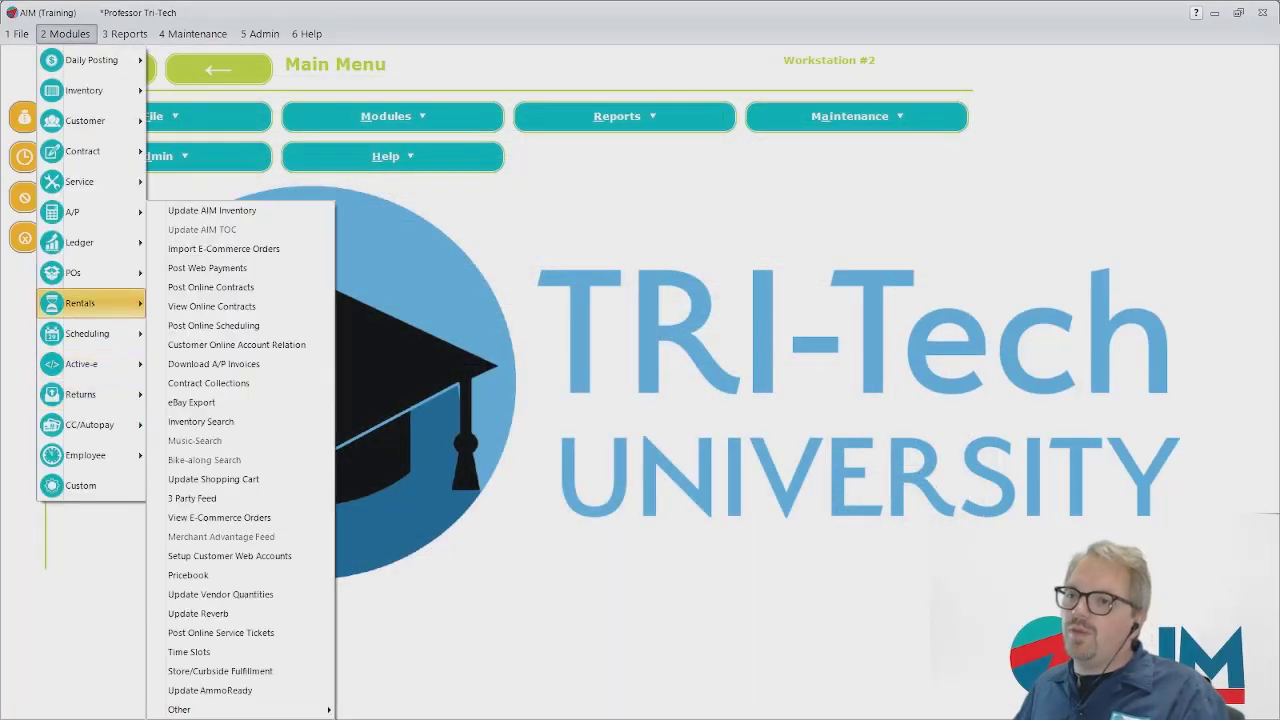
pyautogui.moveTo(91, 273)
pyautogui.click(215, 382)
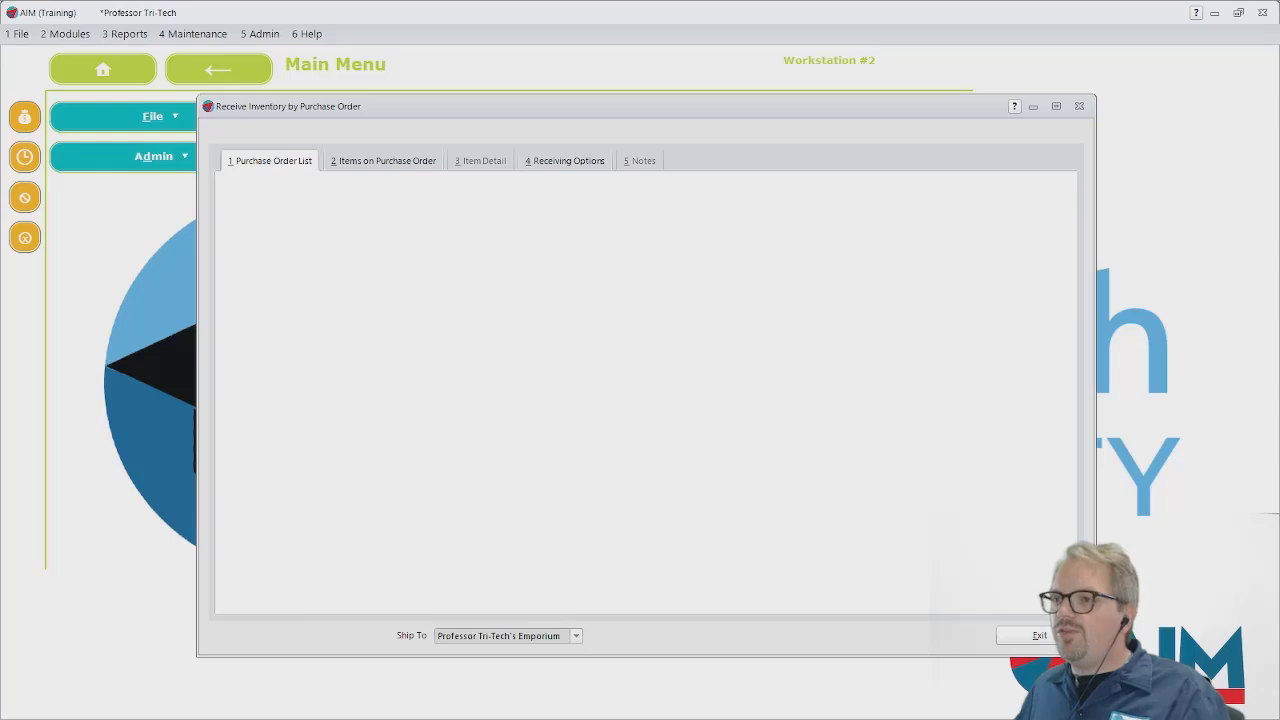
pyautogui.rightClick(451, 271)
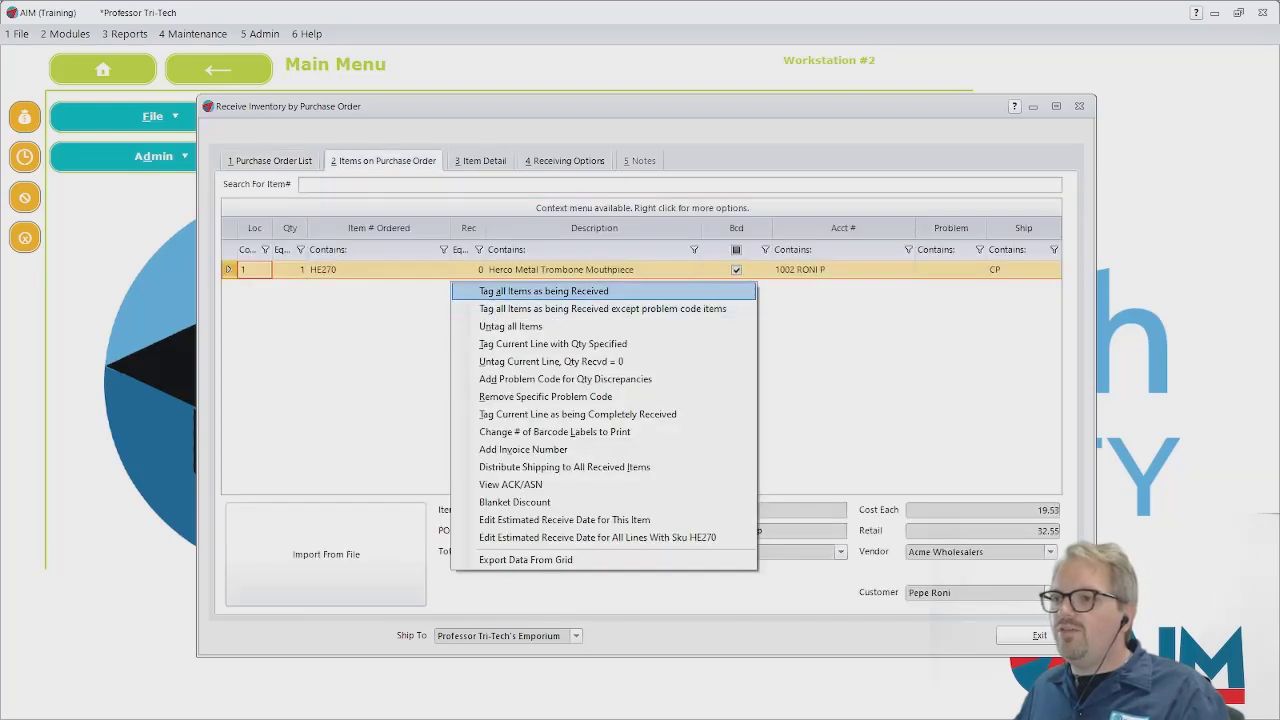
pyautogui.click(470, 289)
pyautogui.press('Return')
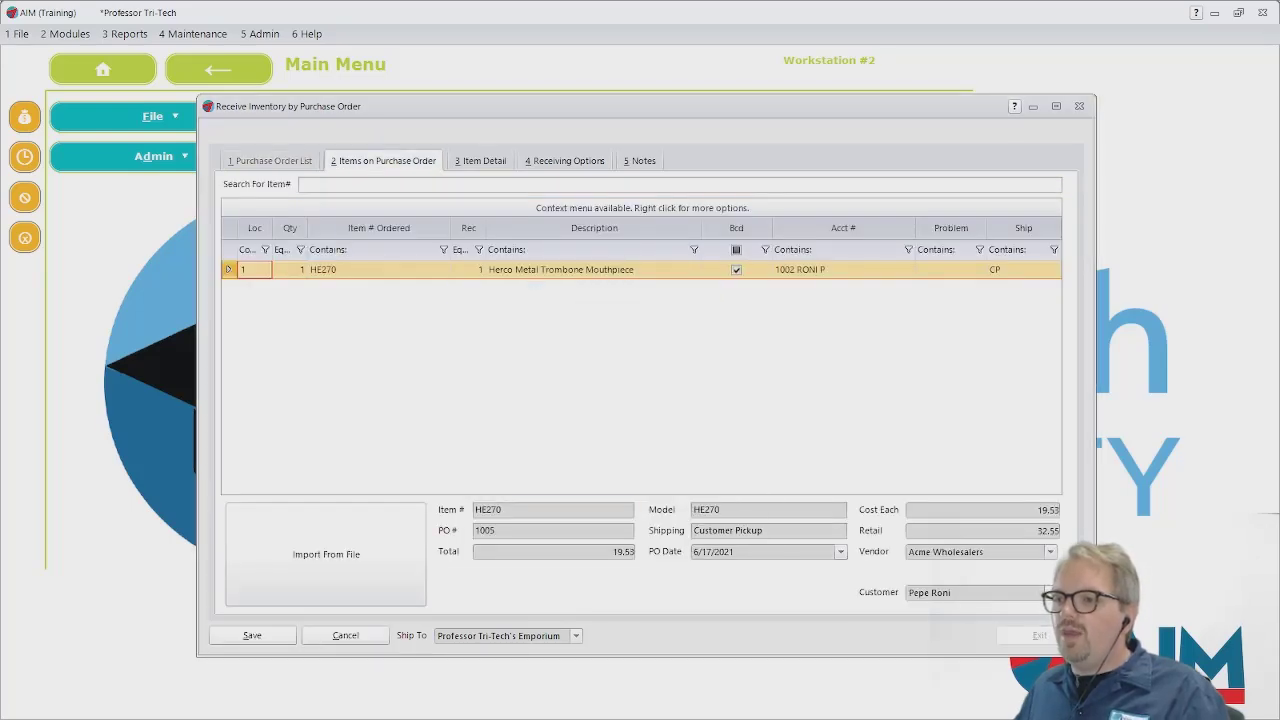
pyautogui.click(252, 635)
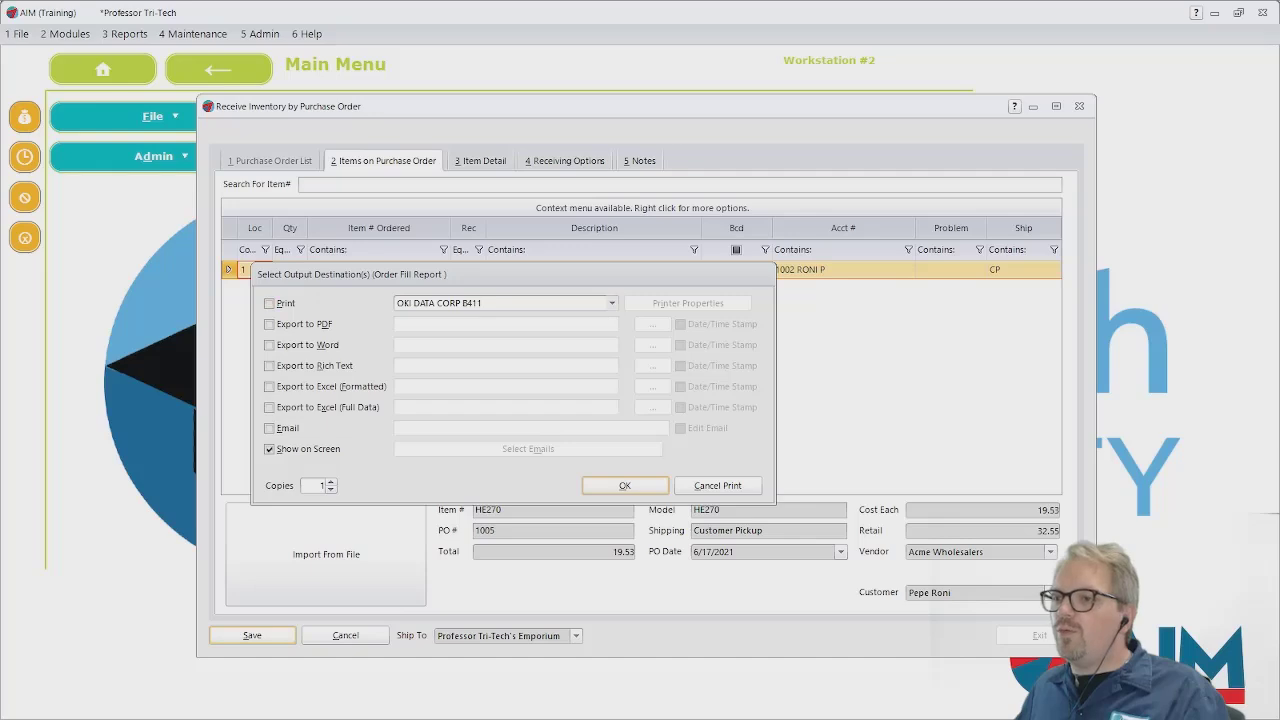
# Show the Order Fill Report on screen to review the order's received status, then close it and exit receiving.
pyautogui.press('Return')
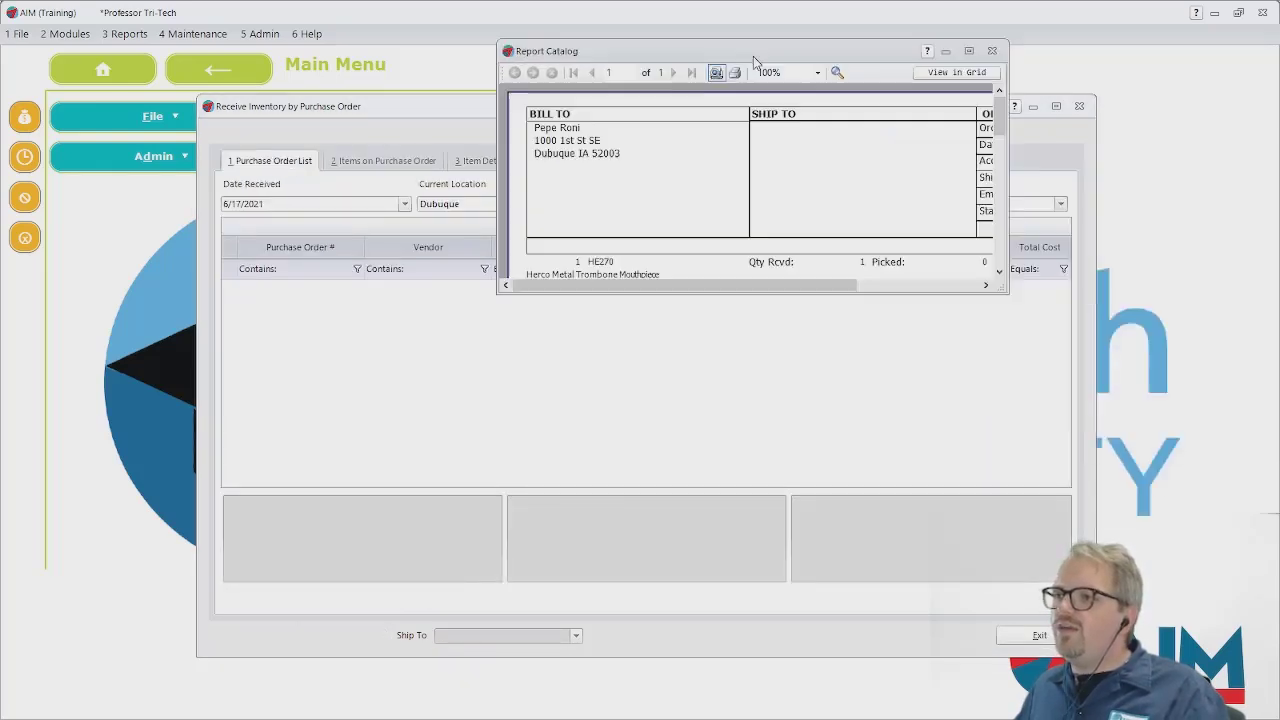
pyautogui.scroll(4, 634, 380)
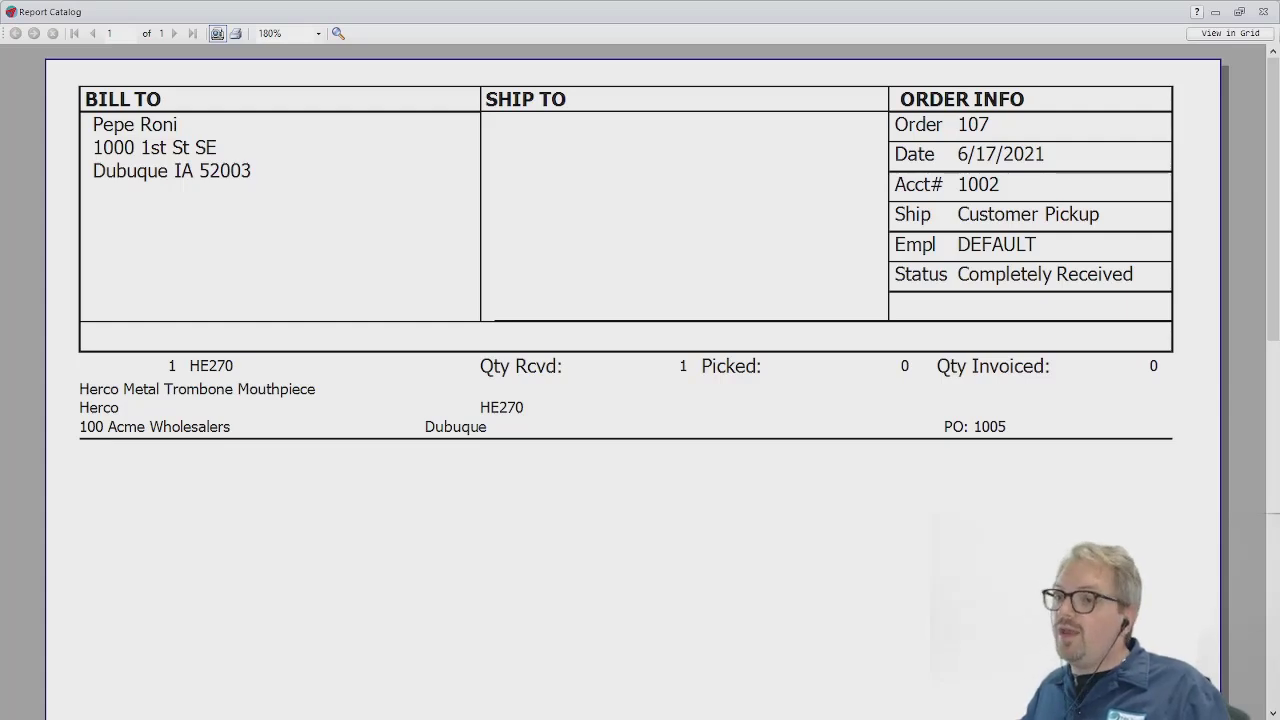
pyautogui.press('Escape')
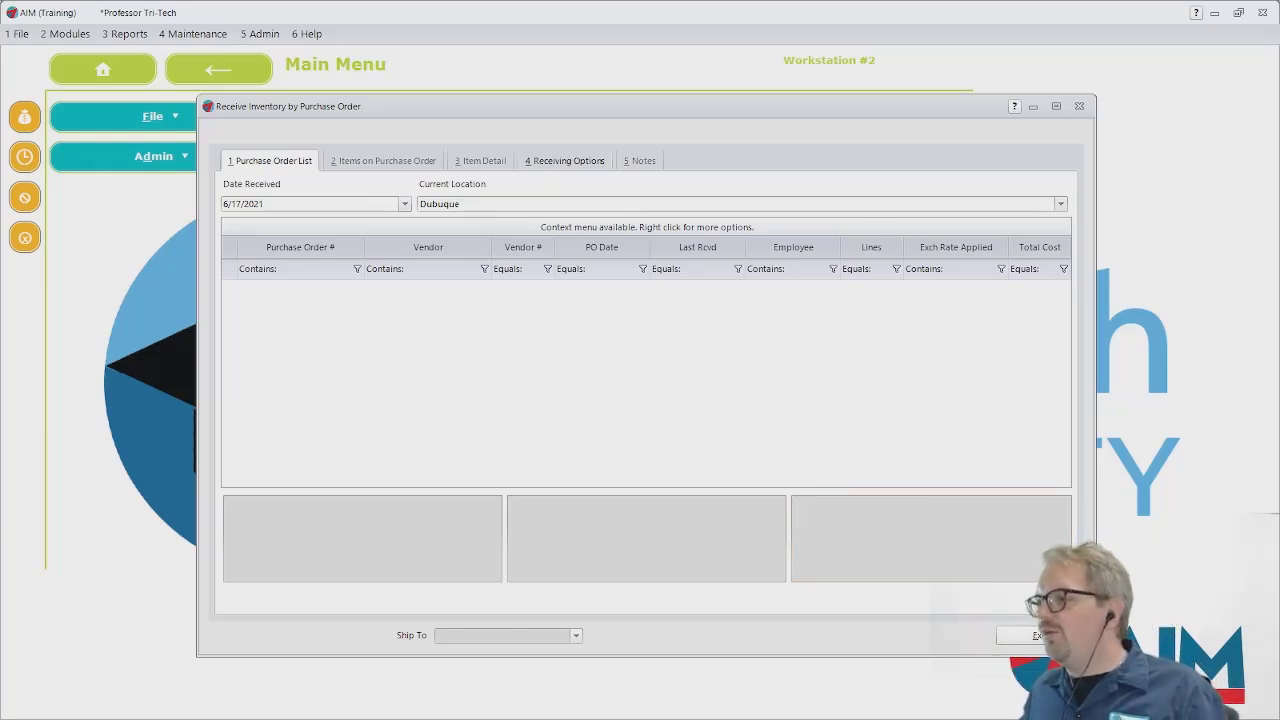
pyautogui.click(1036, 636)
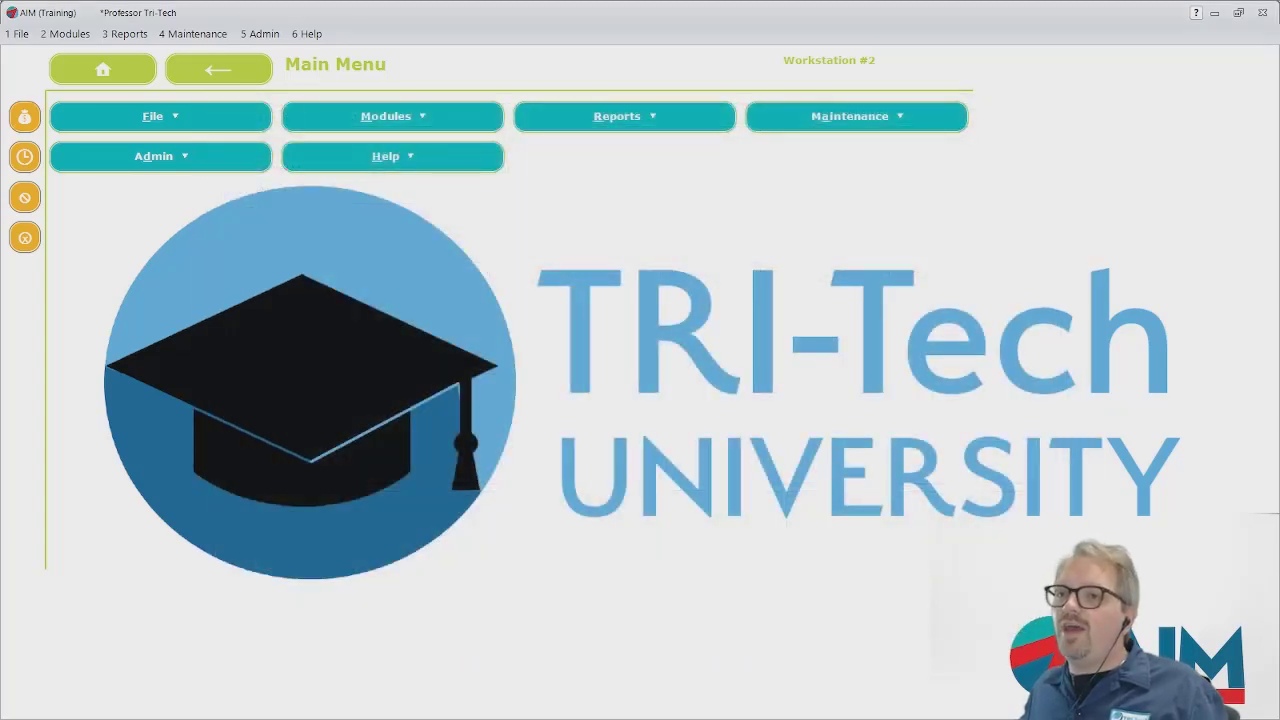
# Open the customer's account in Point of Sale and pull the completely received special order into the sale.
pyautogui.click(25, 117)
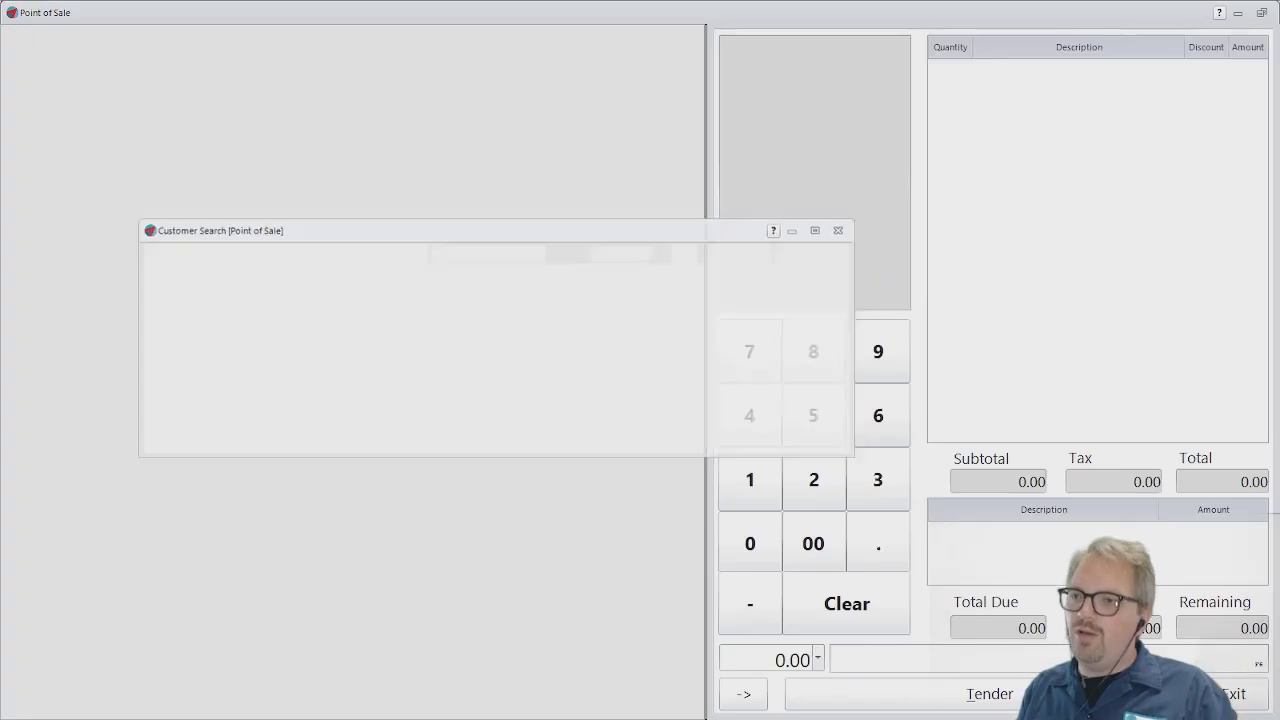
pyautogui.write('pepe')
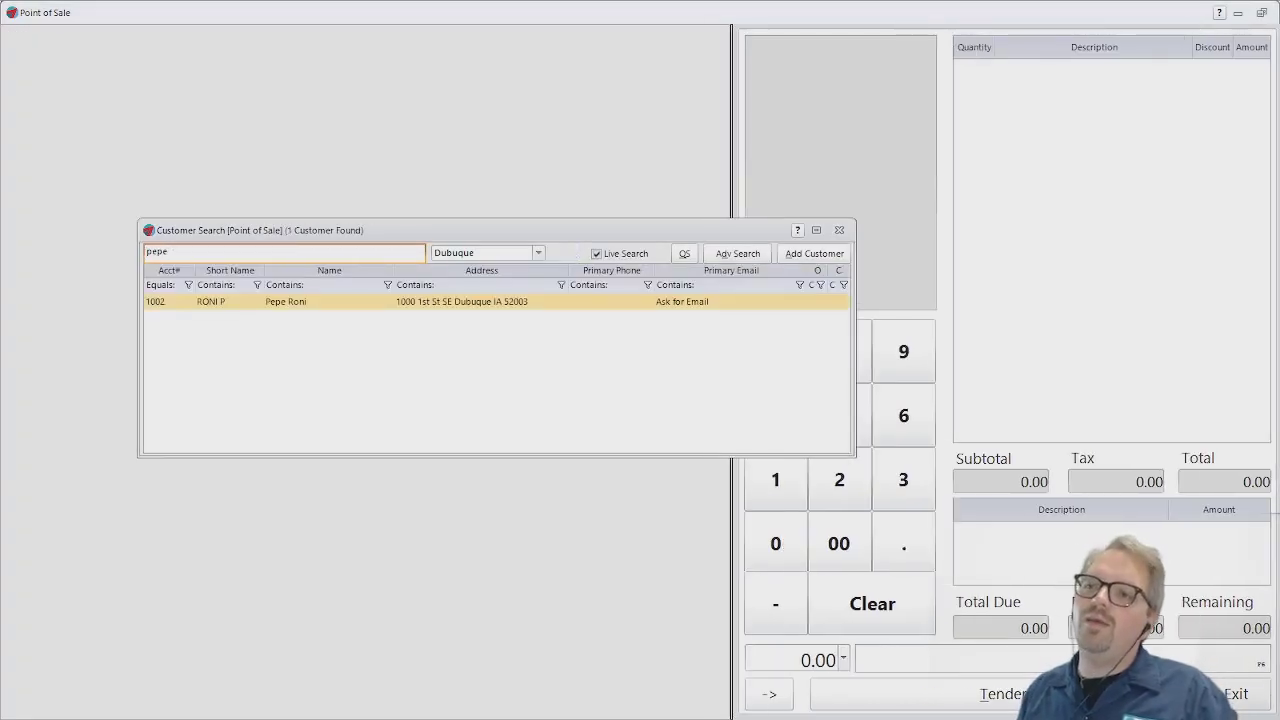
pyautogui.press('Return')
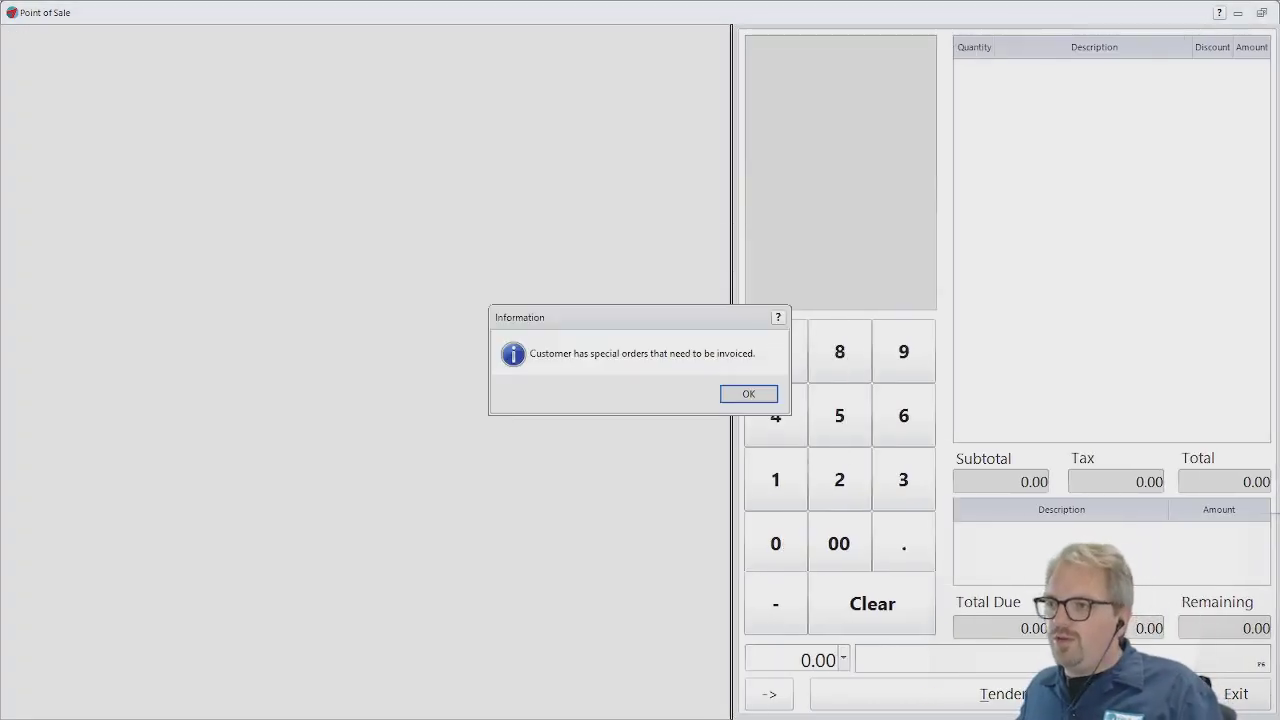
pyautogui.press('Return')
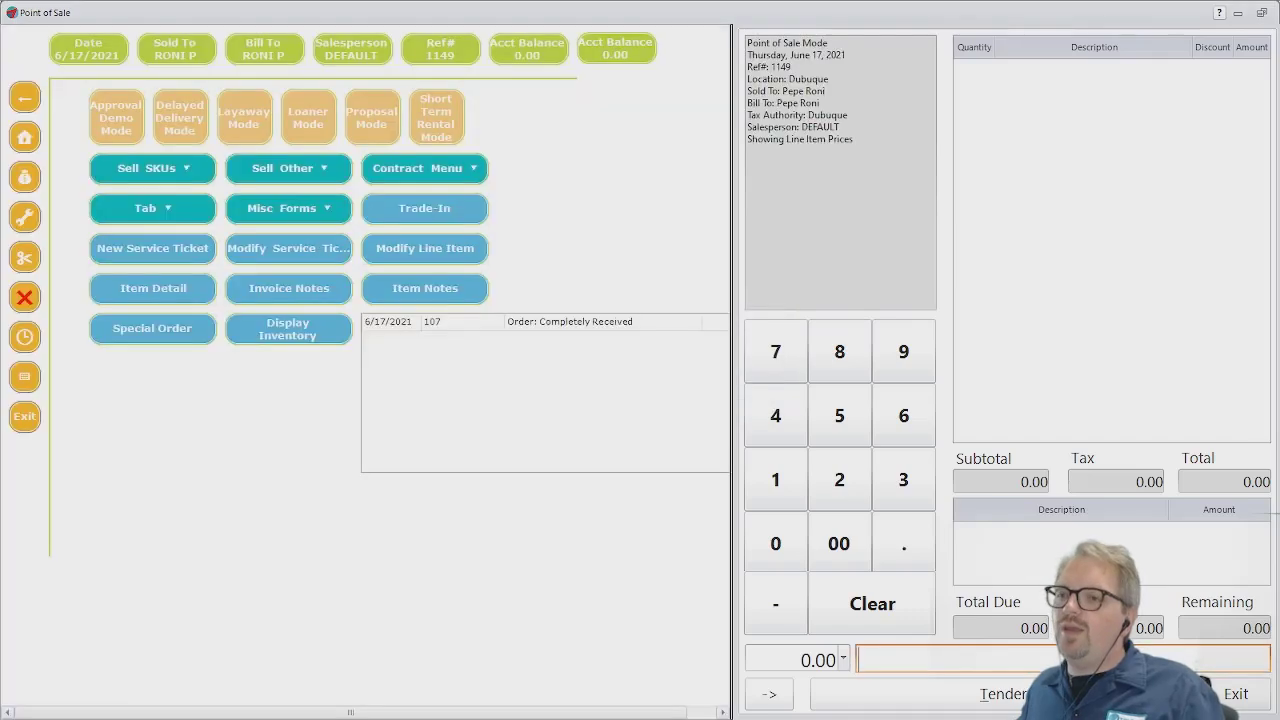
pyautogui.click(288, 208)
pyautogui.click(152, 185)
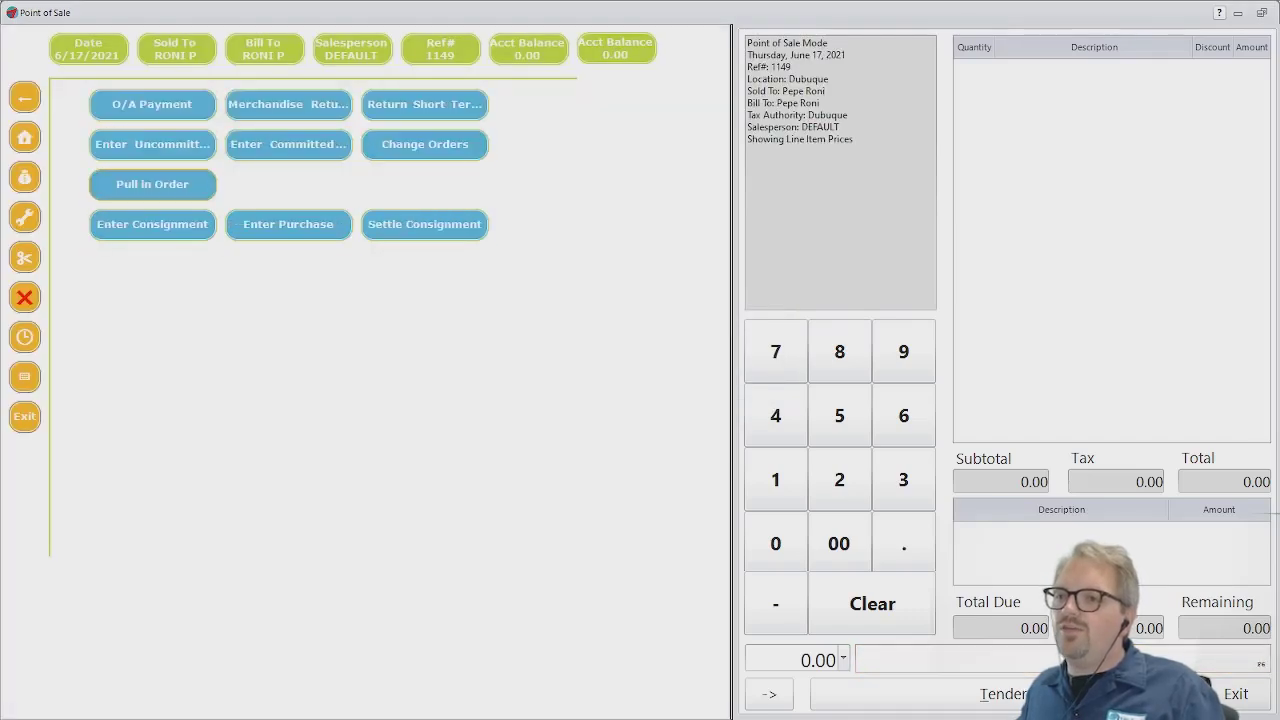
pyautogui.click(940, 506)
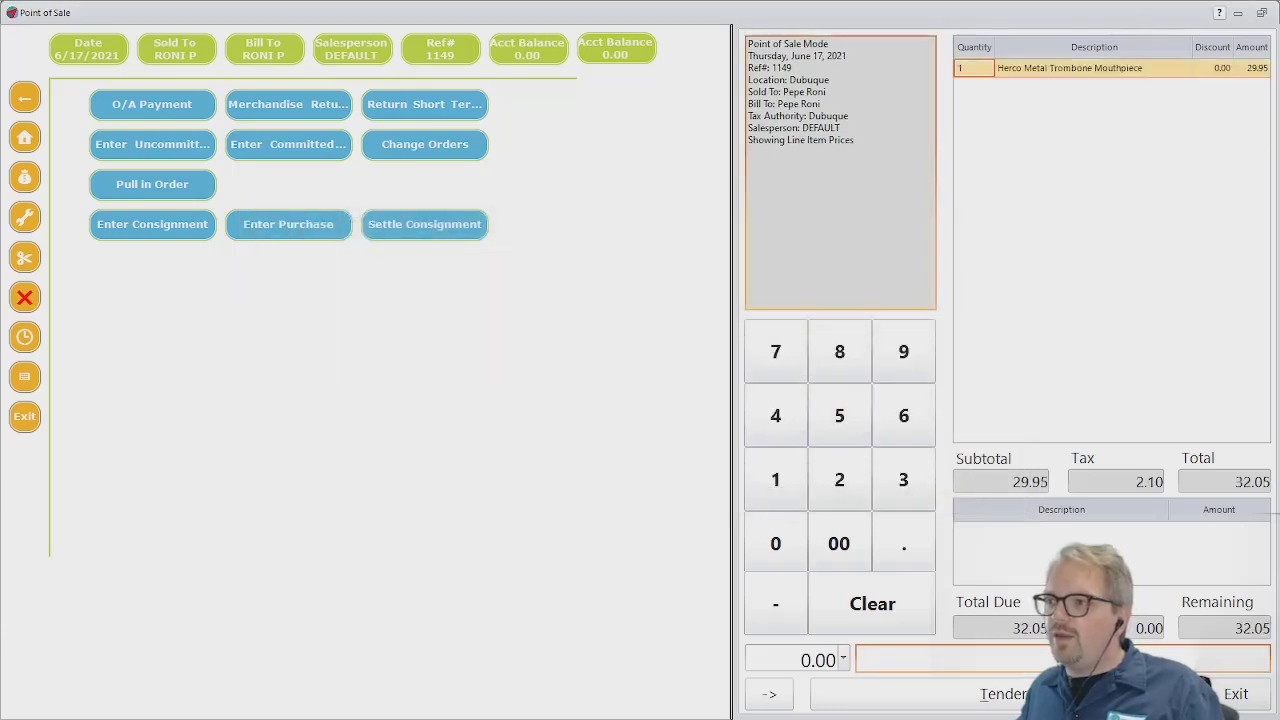
# Tender the full 32.05 in cash and finalize the transaction without printing the invoice.
pyautogui.press('Tab')
pyautogui.click(1002, 694)
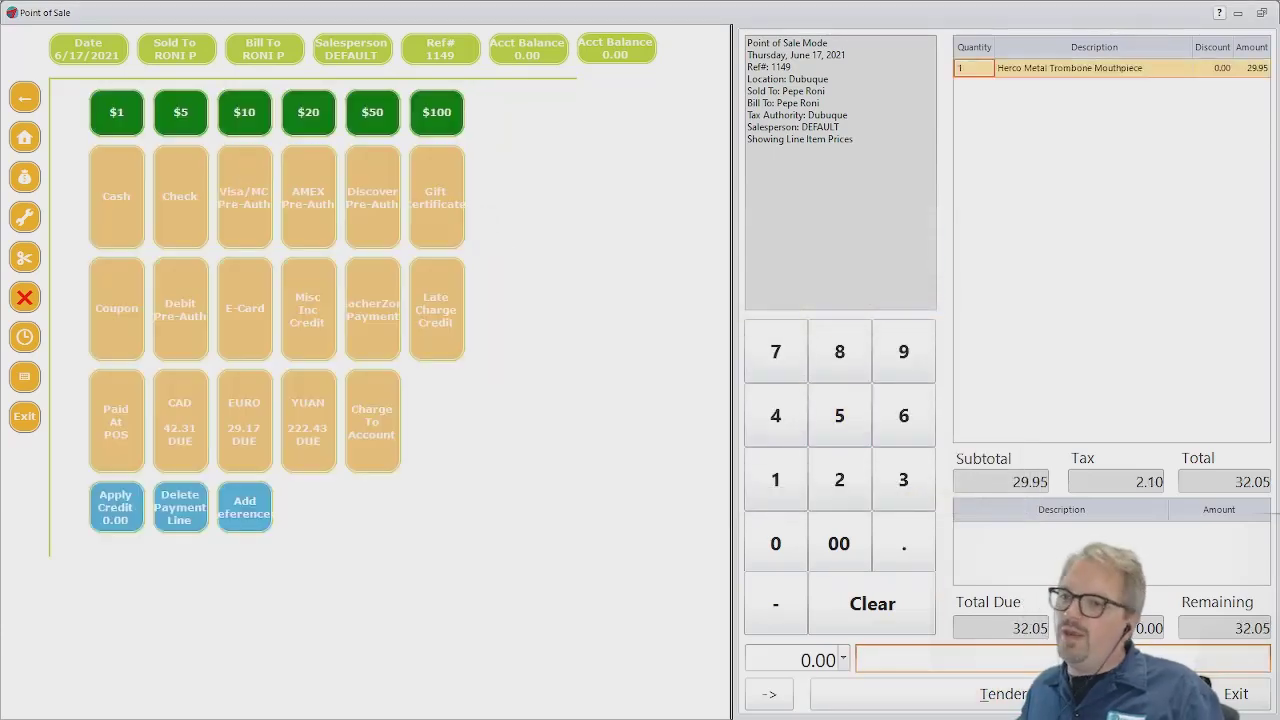
pyautogui.click(116, 197)
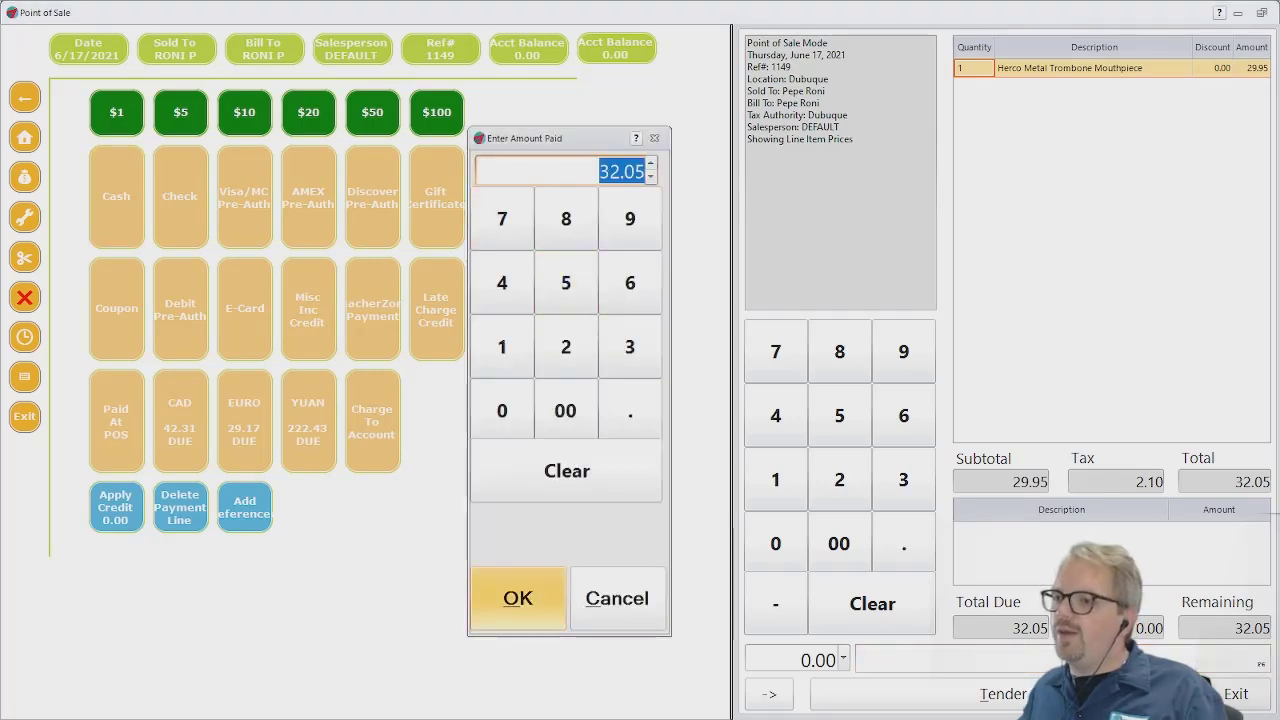
pyautogui.click(518, 598)
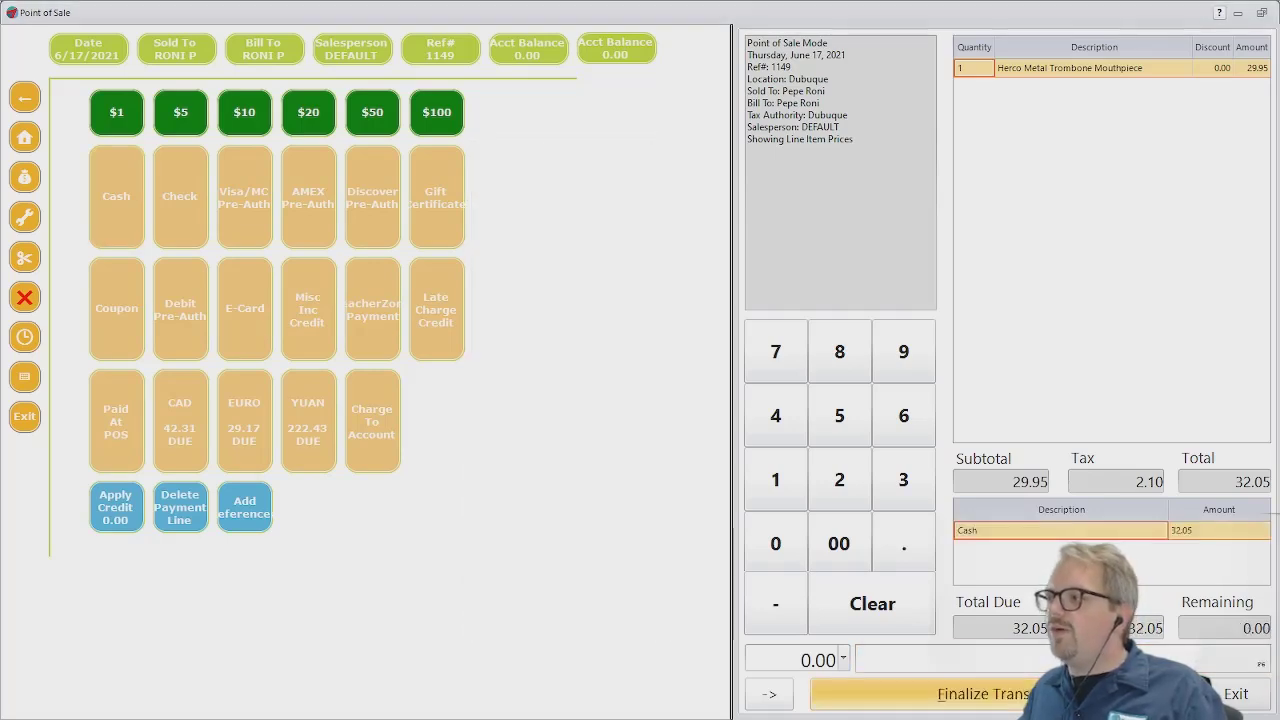
pyautogui.click(1002, 694)
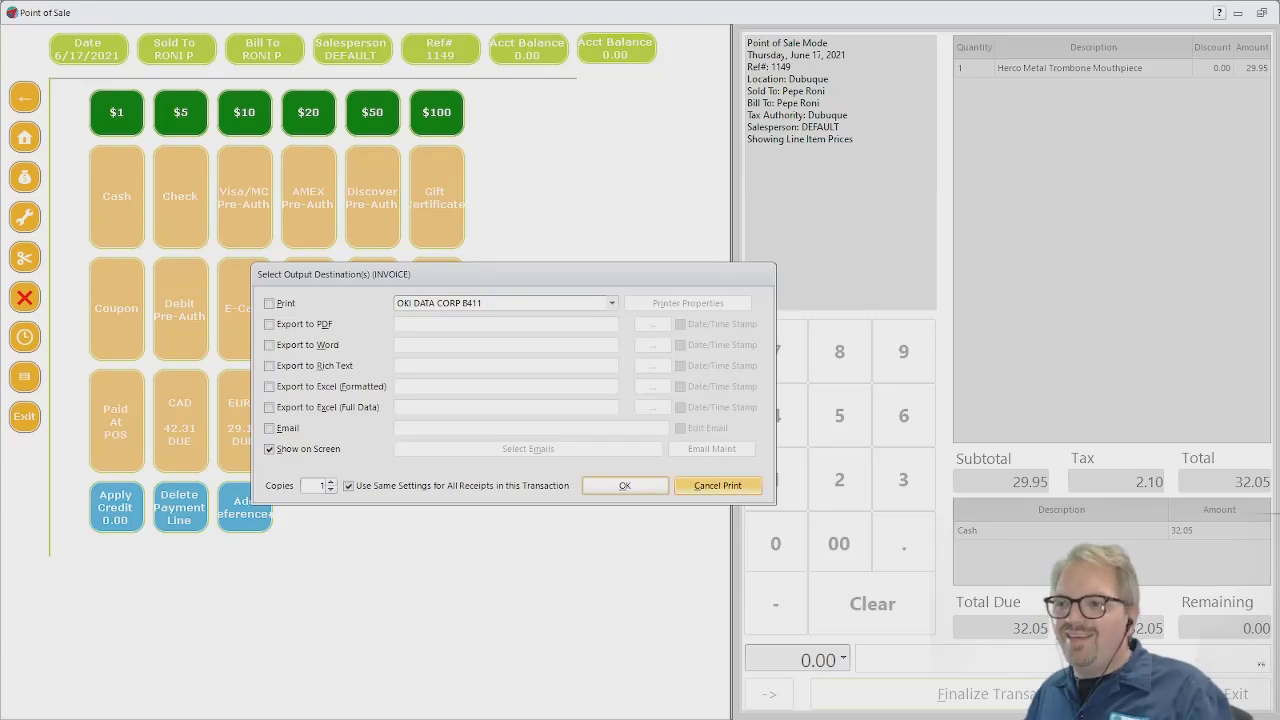
pyautogui.click(718, 486)
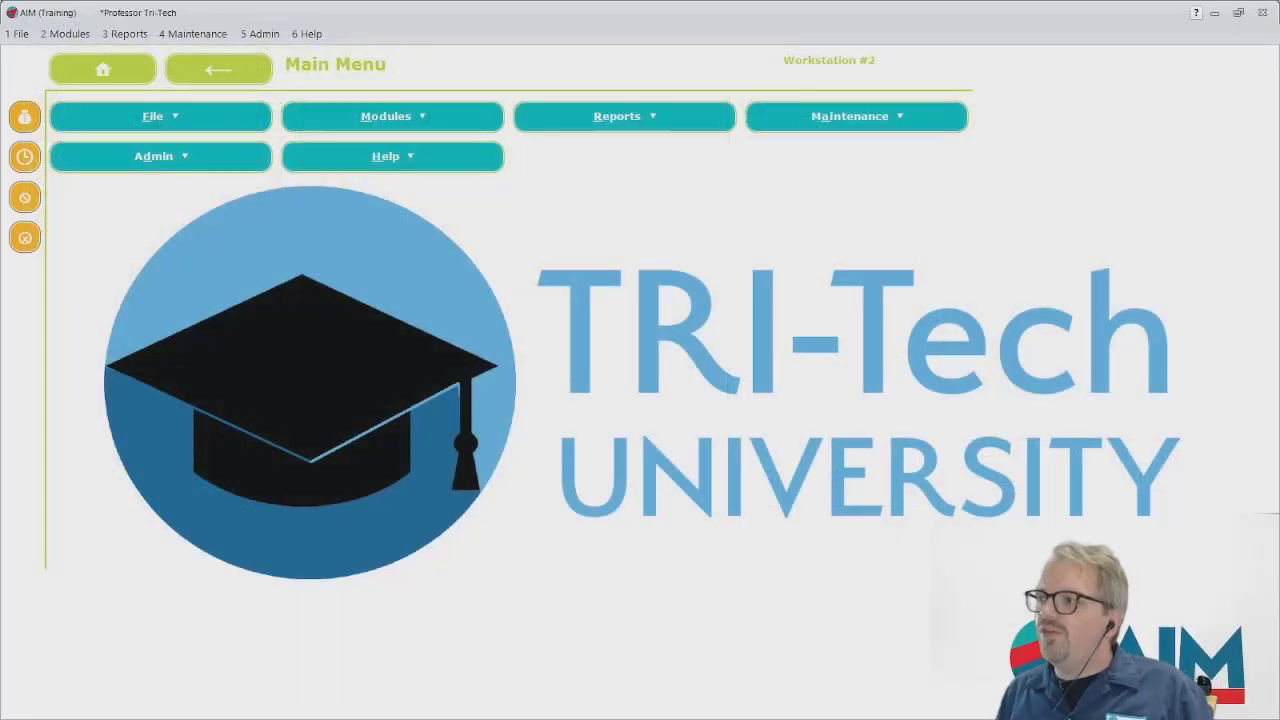